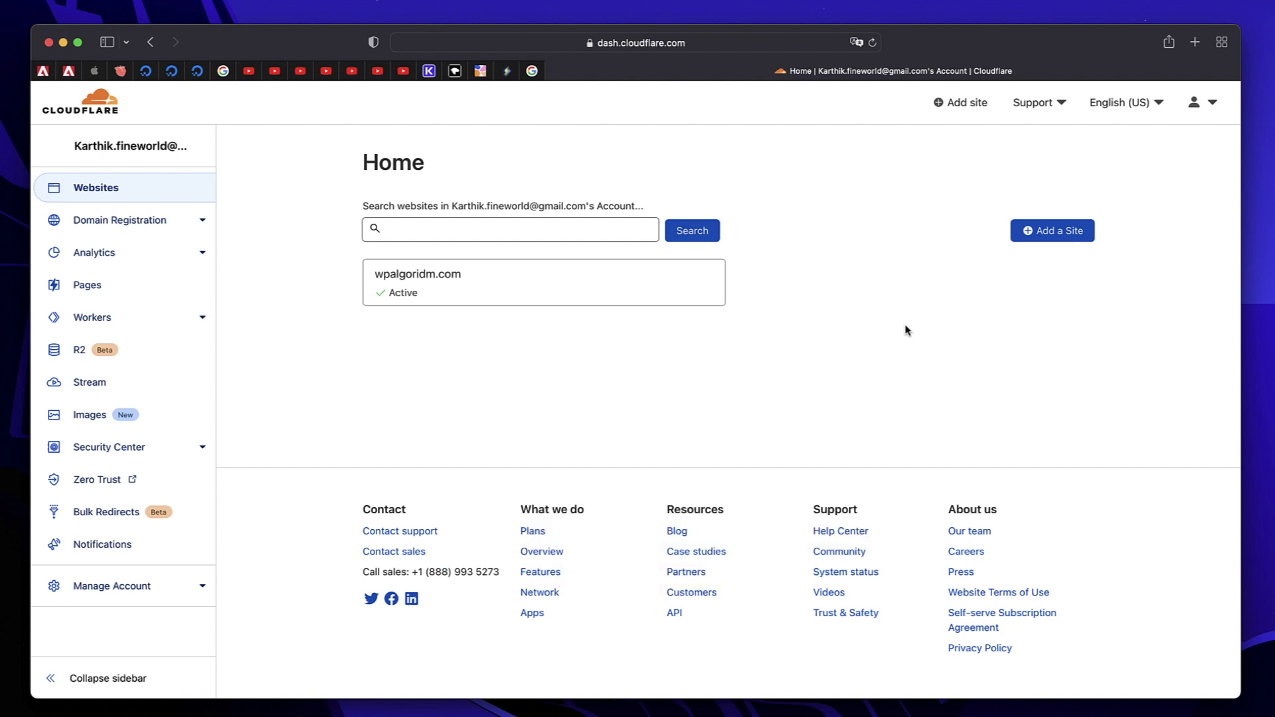
- Start adding a new website from the Cloudflare dashboard Home page
click(827, 392)
- Enter ciaokarthik.com as the domain and submit it as a new site
click(948, 109)
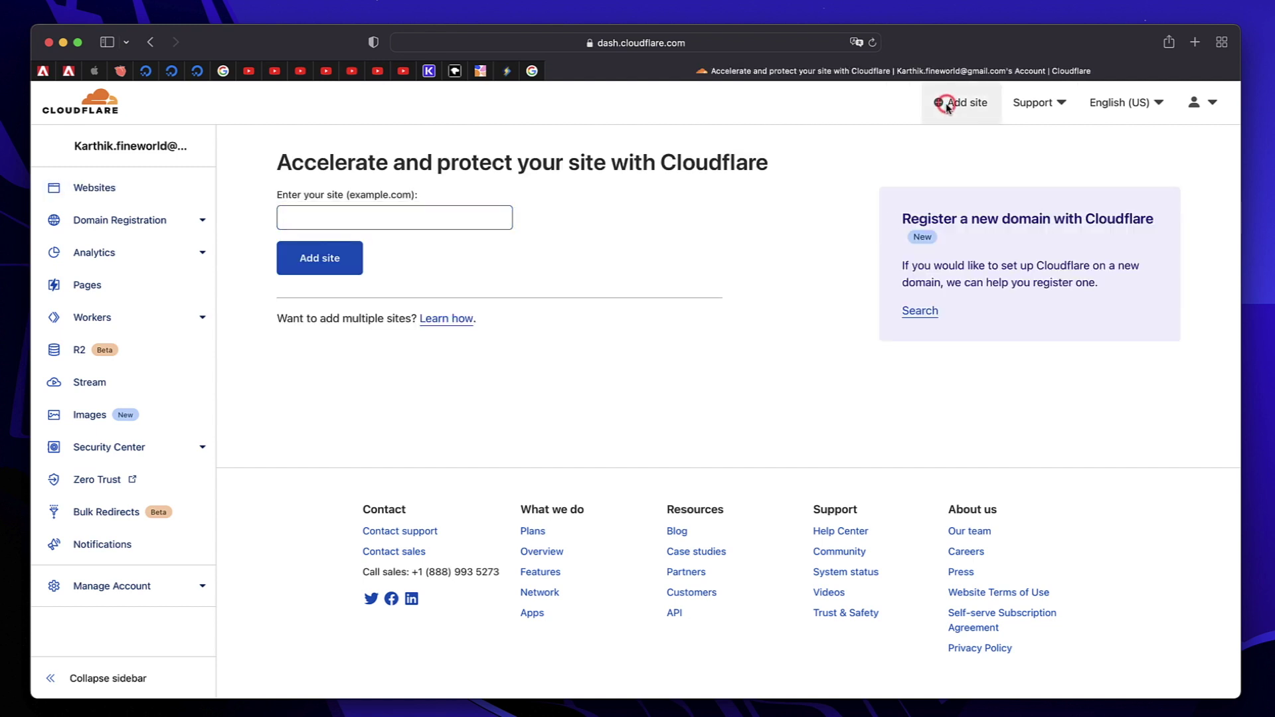
click(387, 223)
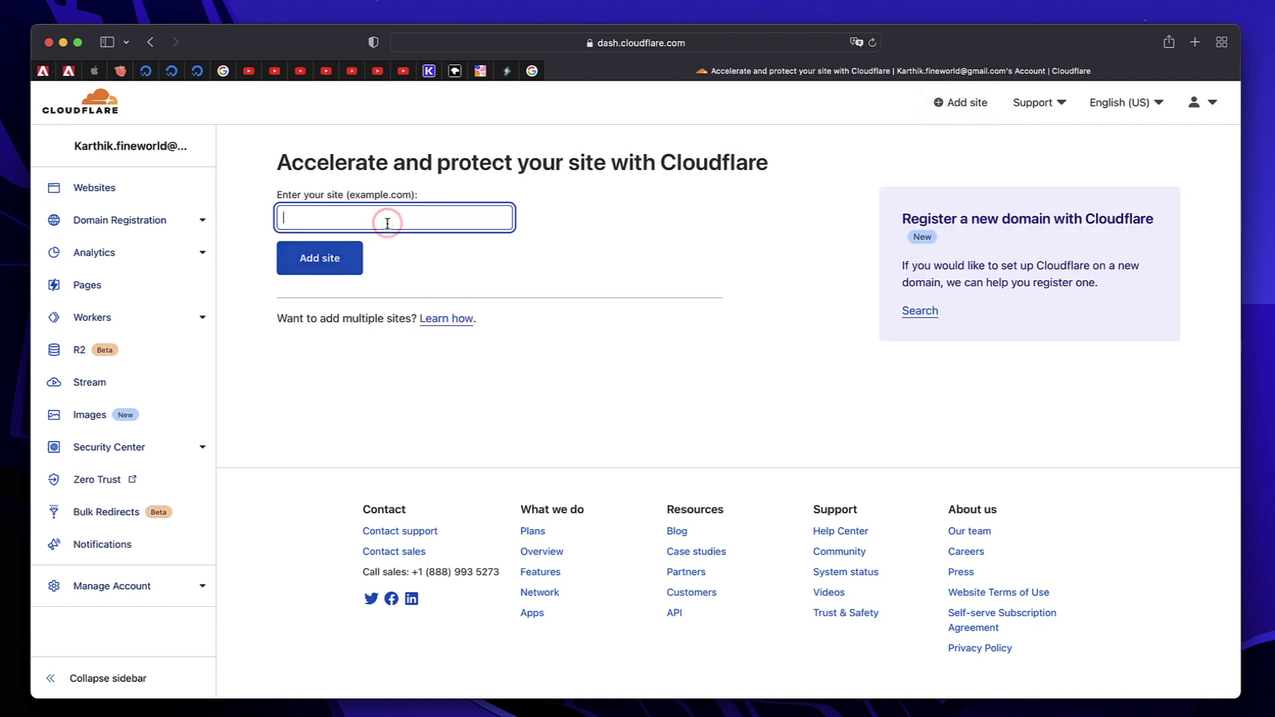
text(ciaokarthik.com)
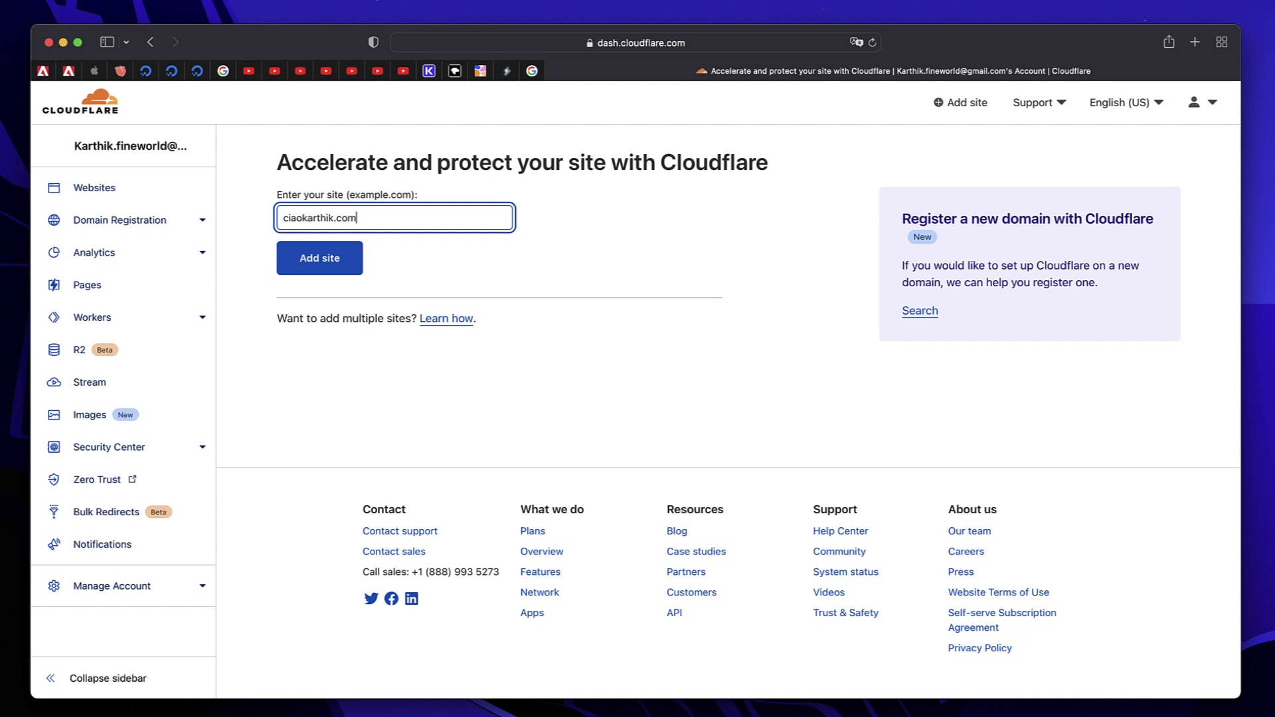
click(352, 262)
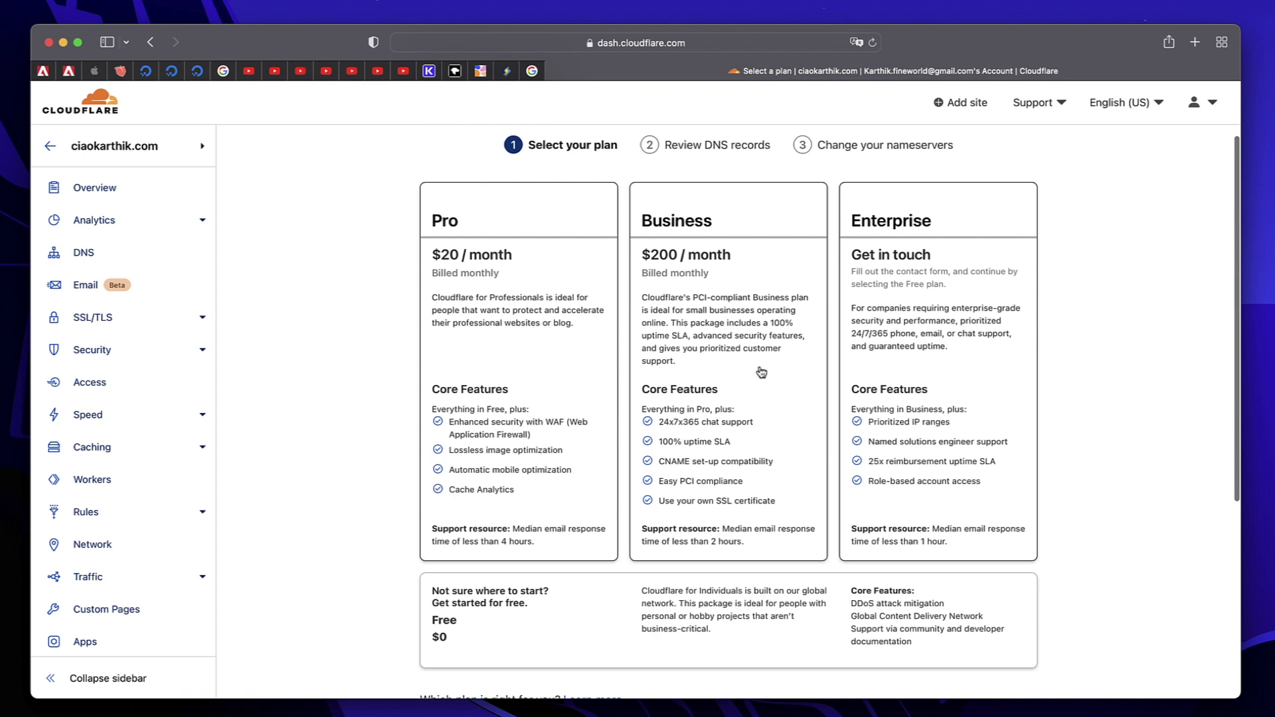
- Select the Free $0 plan for ciaokarthik.com and continue to the DNS quick scan
scroll(765, 376, down, 5)
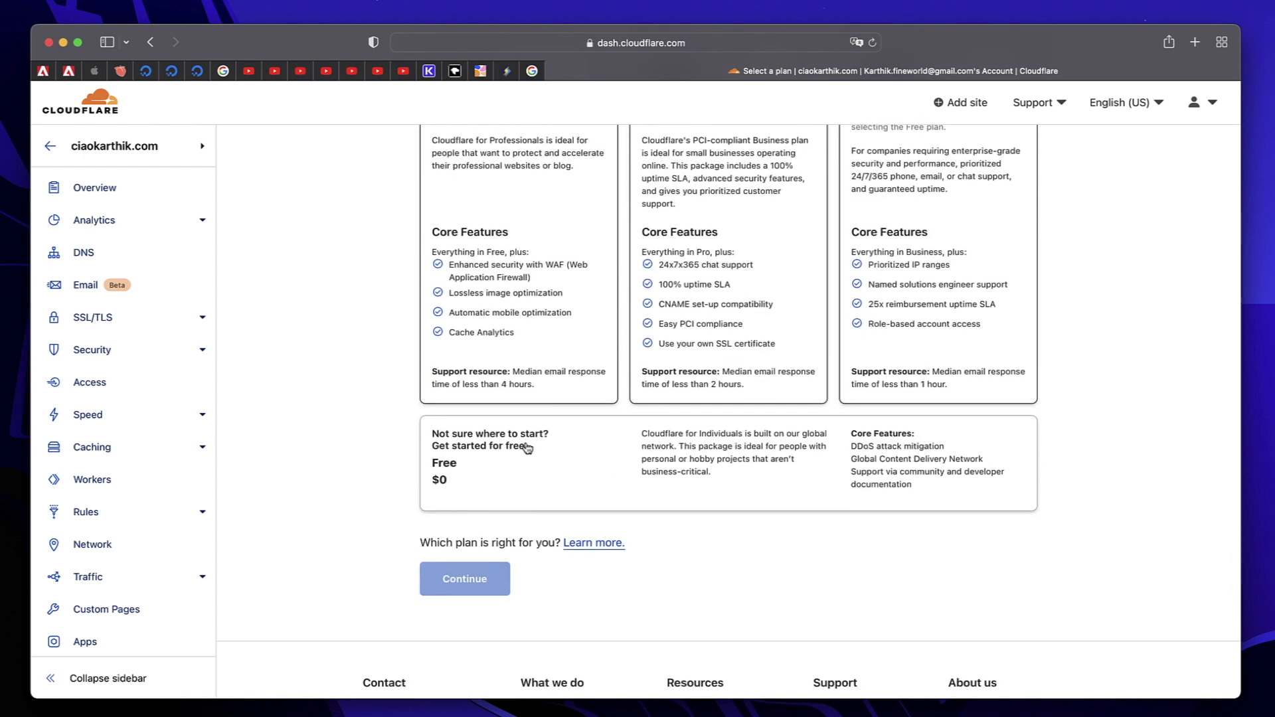
click(500, 463)
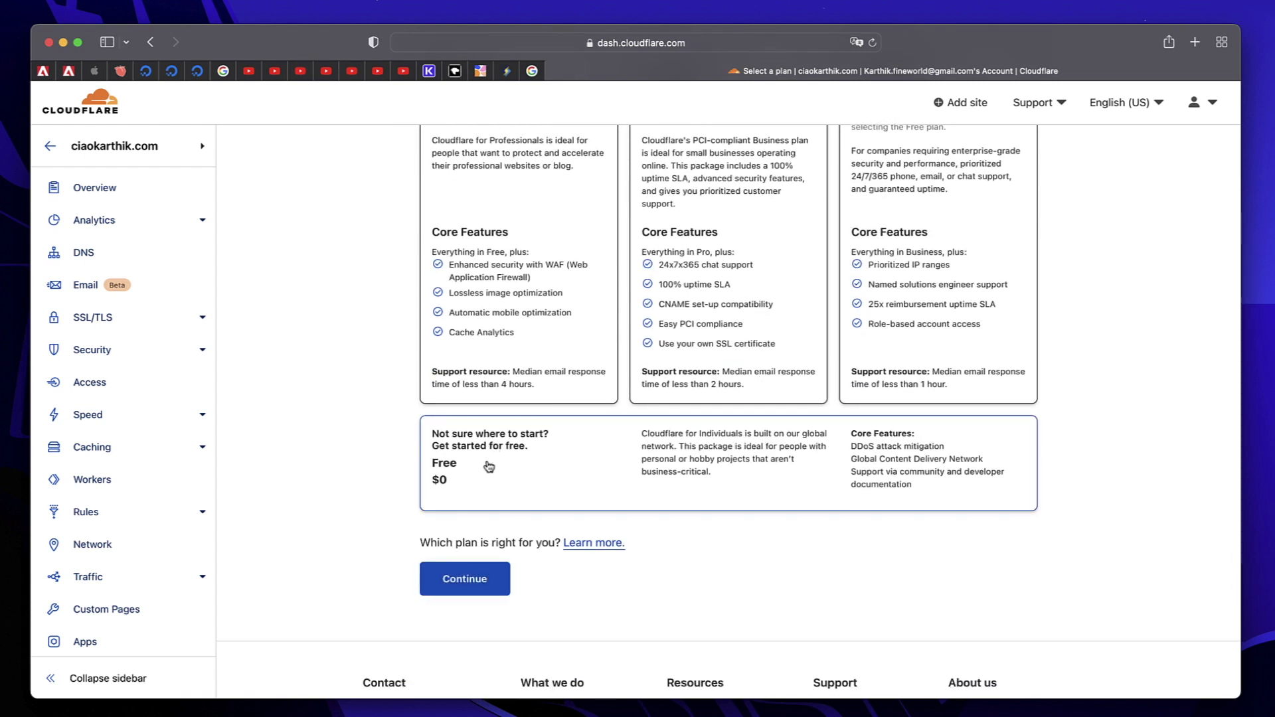
scroll(501, 465, up, 2)
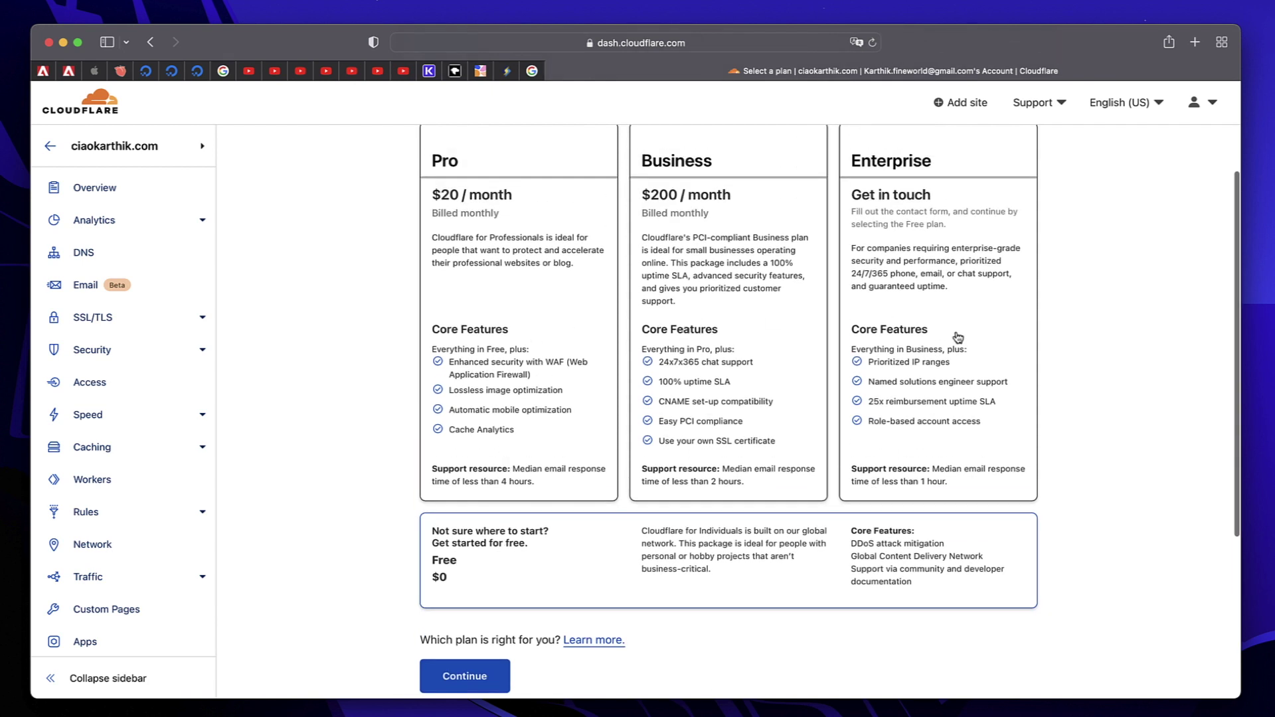
scroll(539, 519, down, 2)
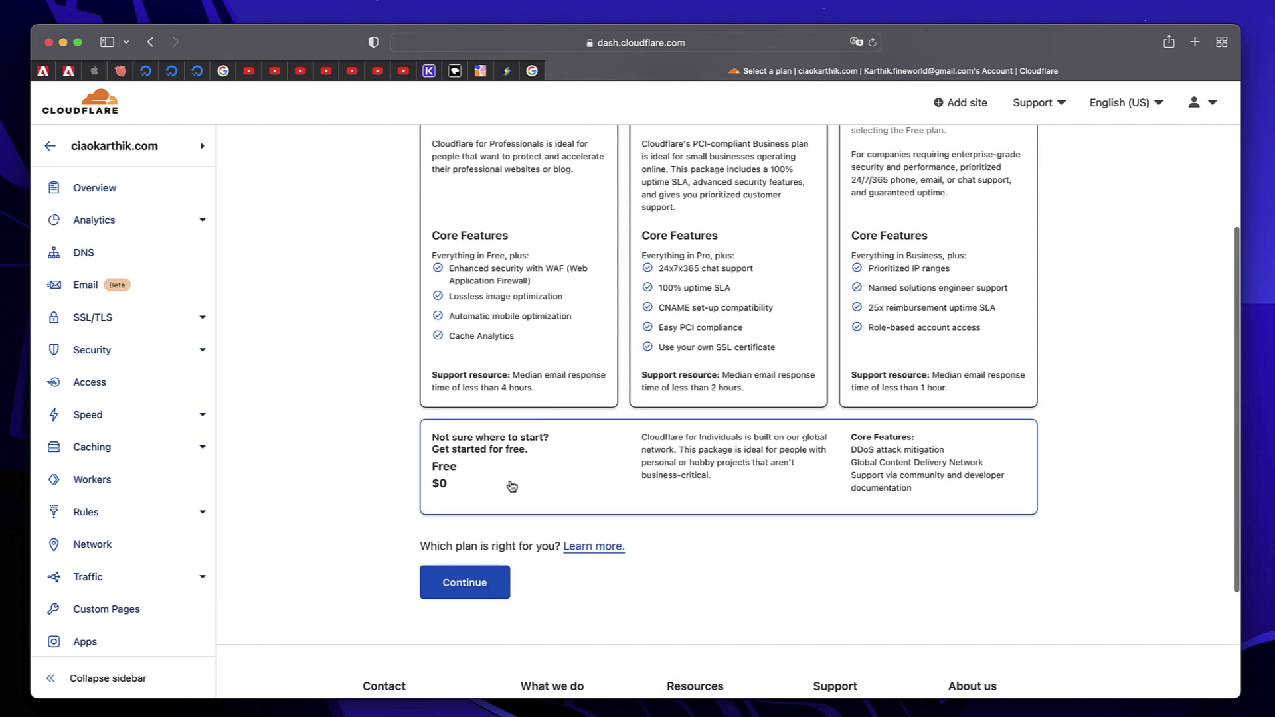
click(464, 587)
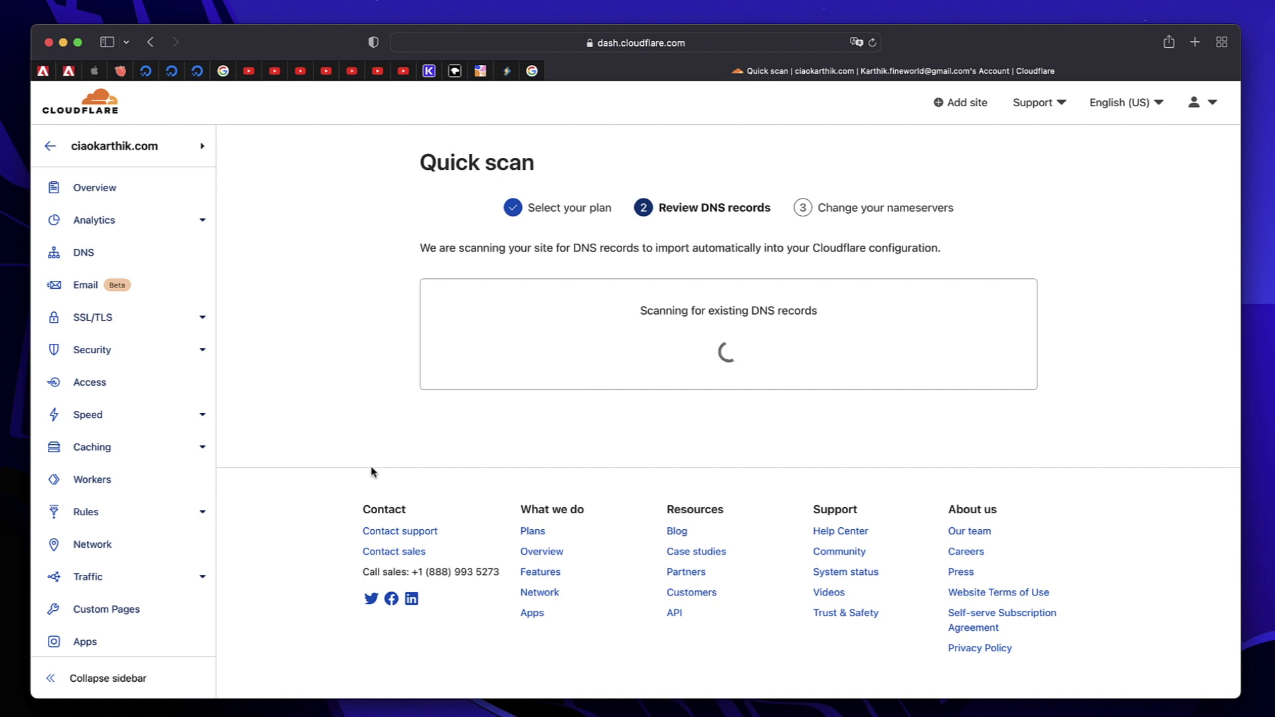
- Accept the two proxied A records found by the quick scan and continue
scroll(616, 377, down, 3)
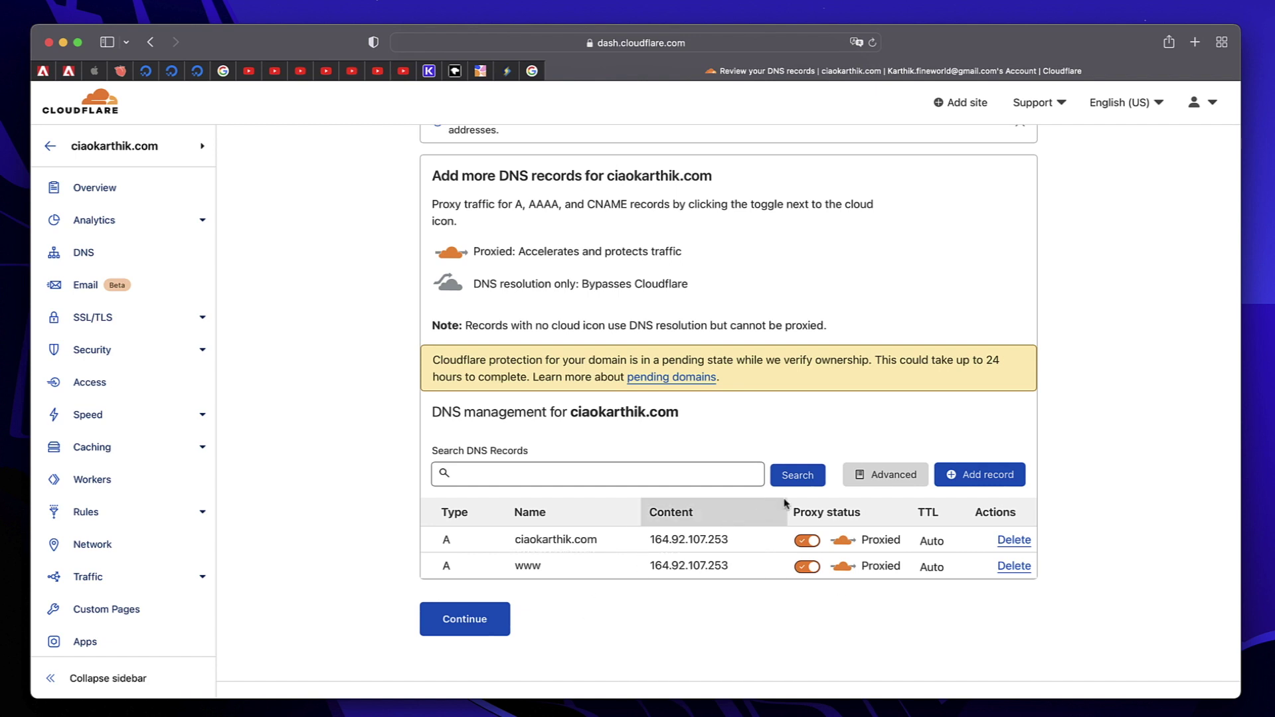
click(468, 623)
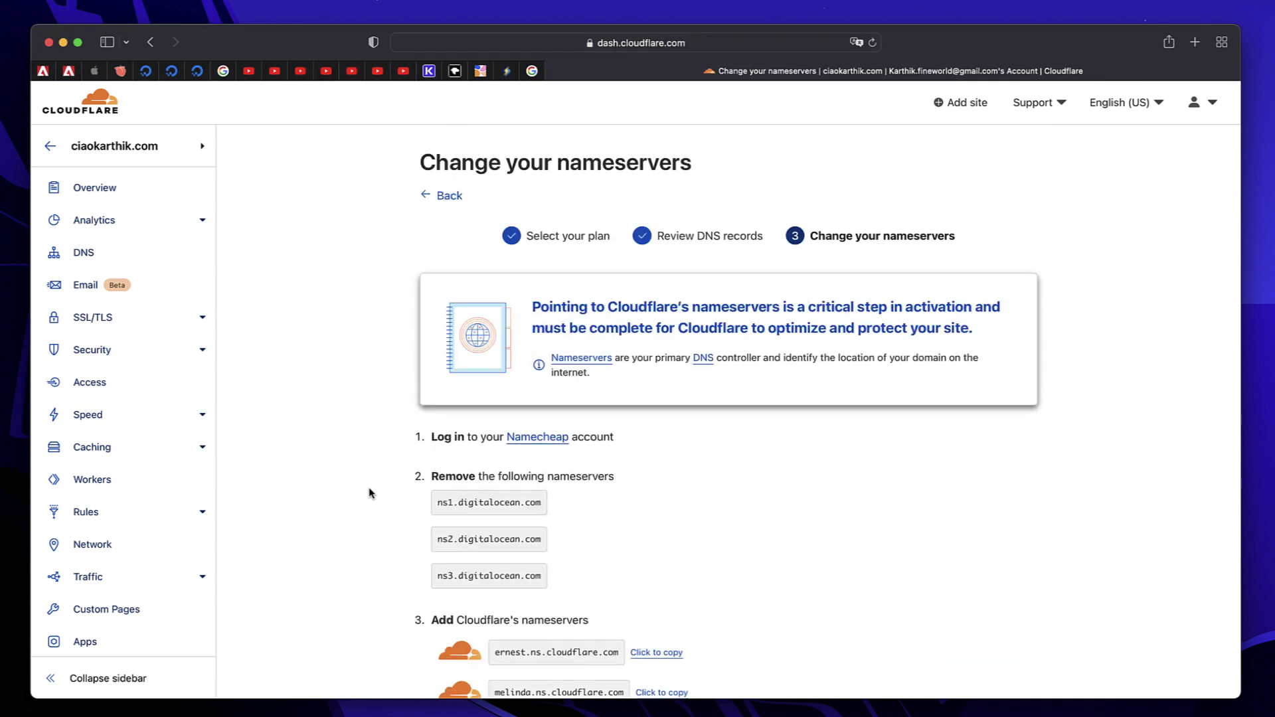
- Scroll the nameserver instructions and highlight the step about logging in to the registrar
scroll(370, 492, down, 3)
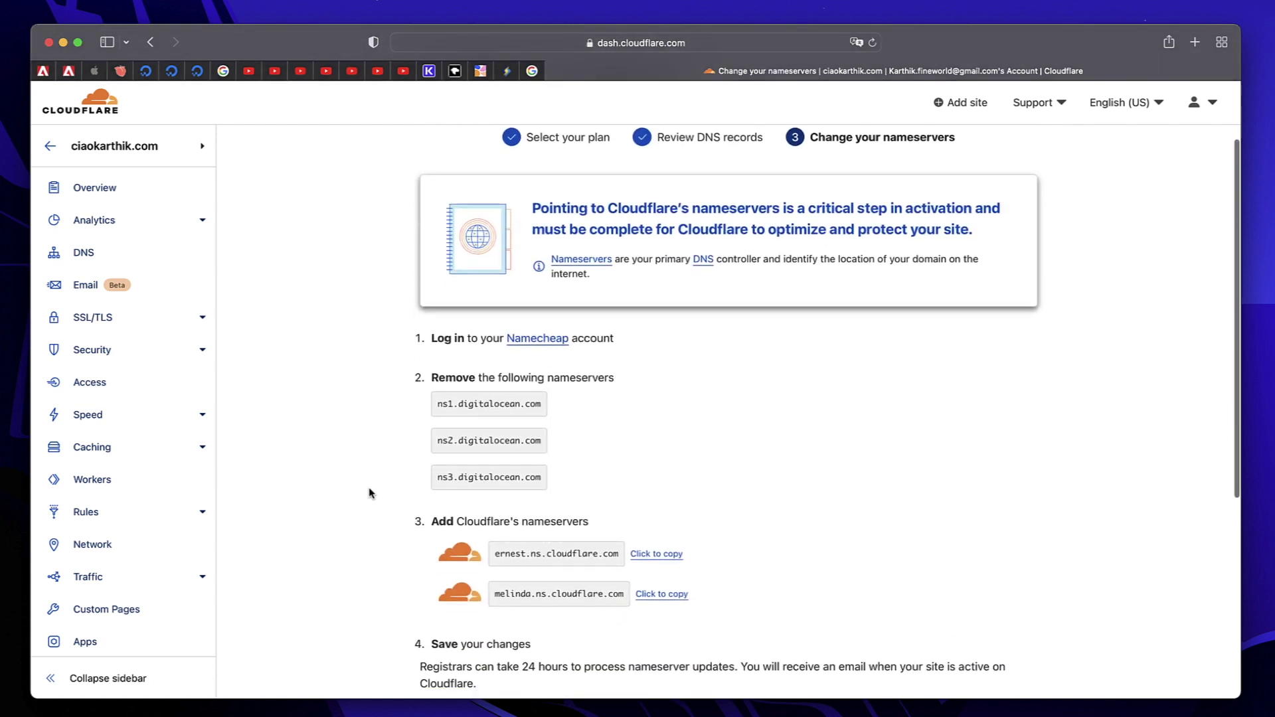
scroll(370, 492, up, 3)
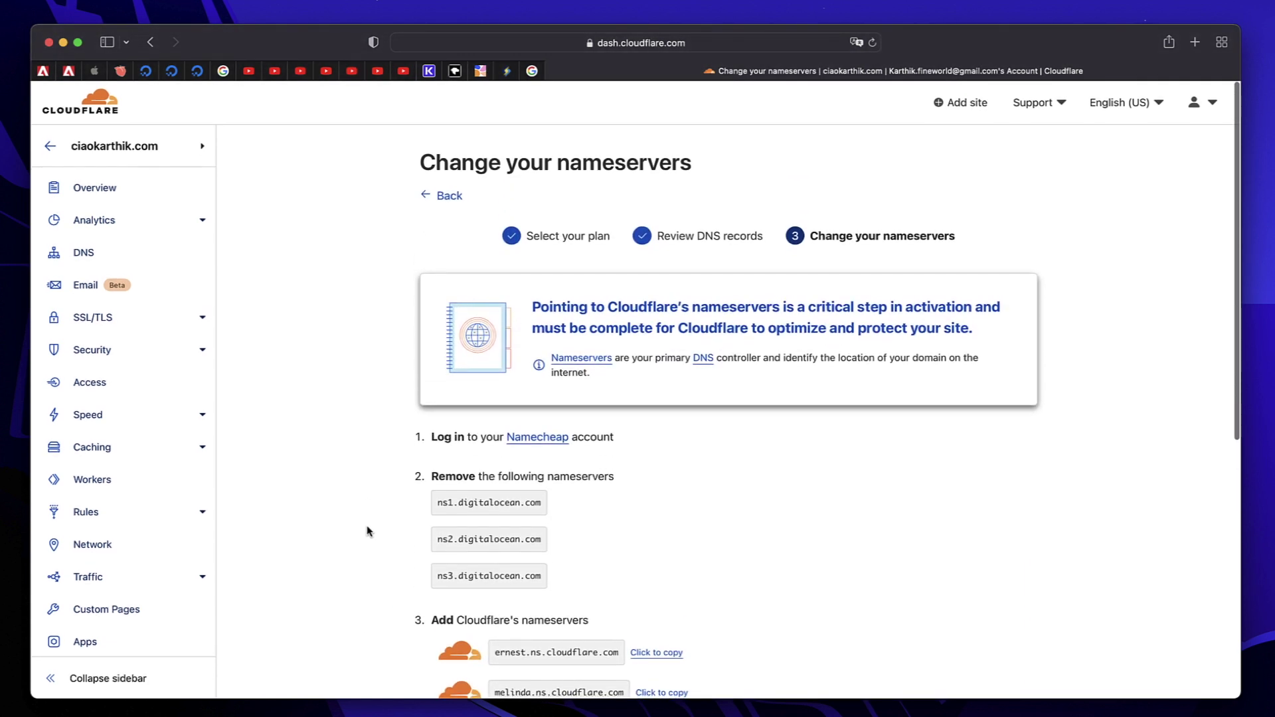
scroll(370, 528, down, 1)
scroll(539, 525, down, 3)
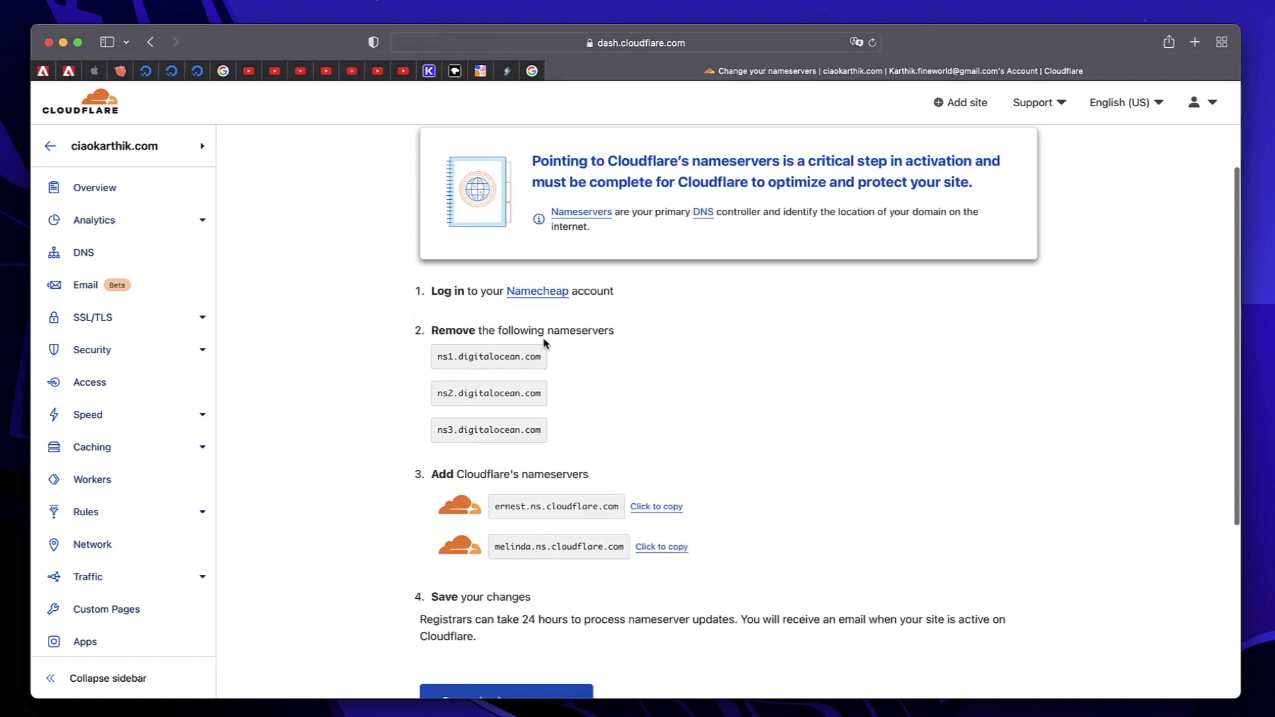
double_click(447, 291)
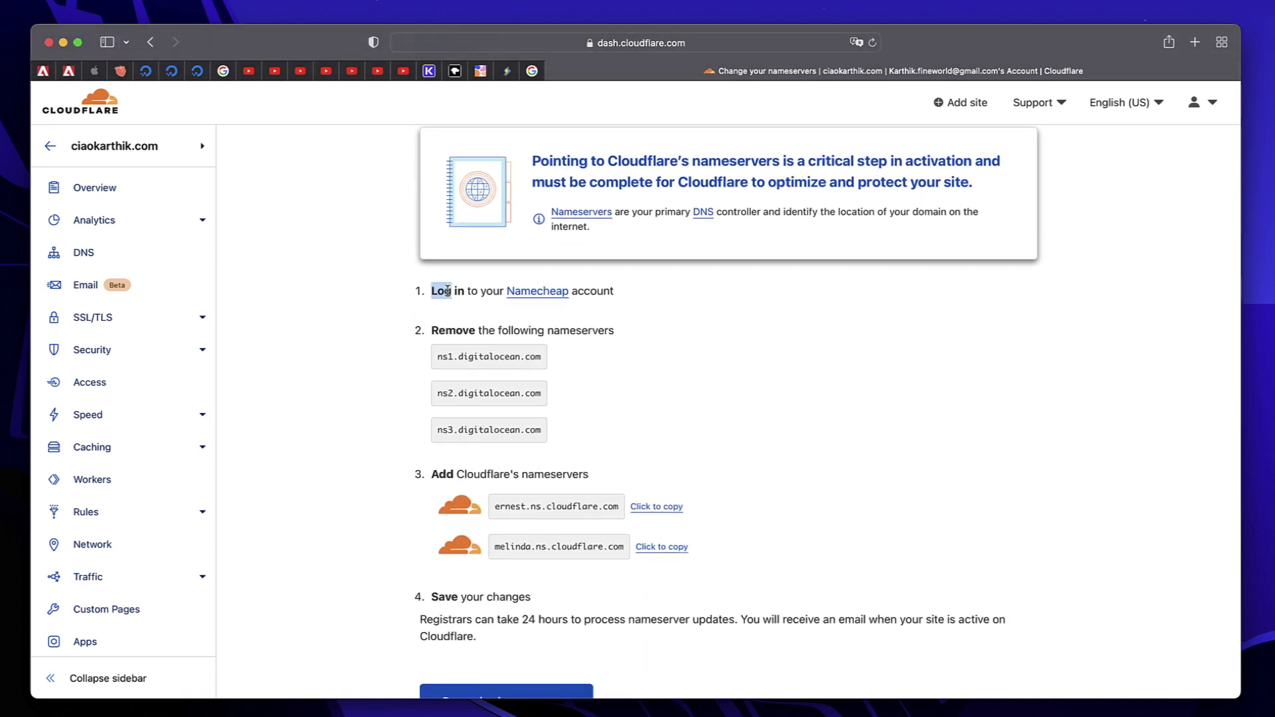
double_click(447, 291)
double_click(486, 290)
double_click(438, 291)
- Highlight ns1/ns2.digitalocean.com to remove and ernest.ns.cloudflare.com to add
scroll(477, 348, down, 3)
triple_click(463, 284)
triple_click(491, 315)
scroll(491, 315, down, 4)
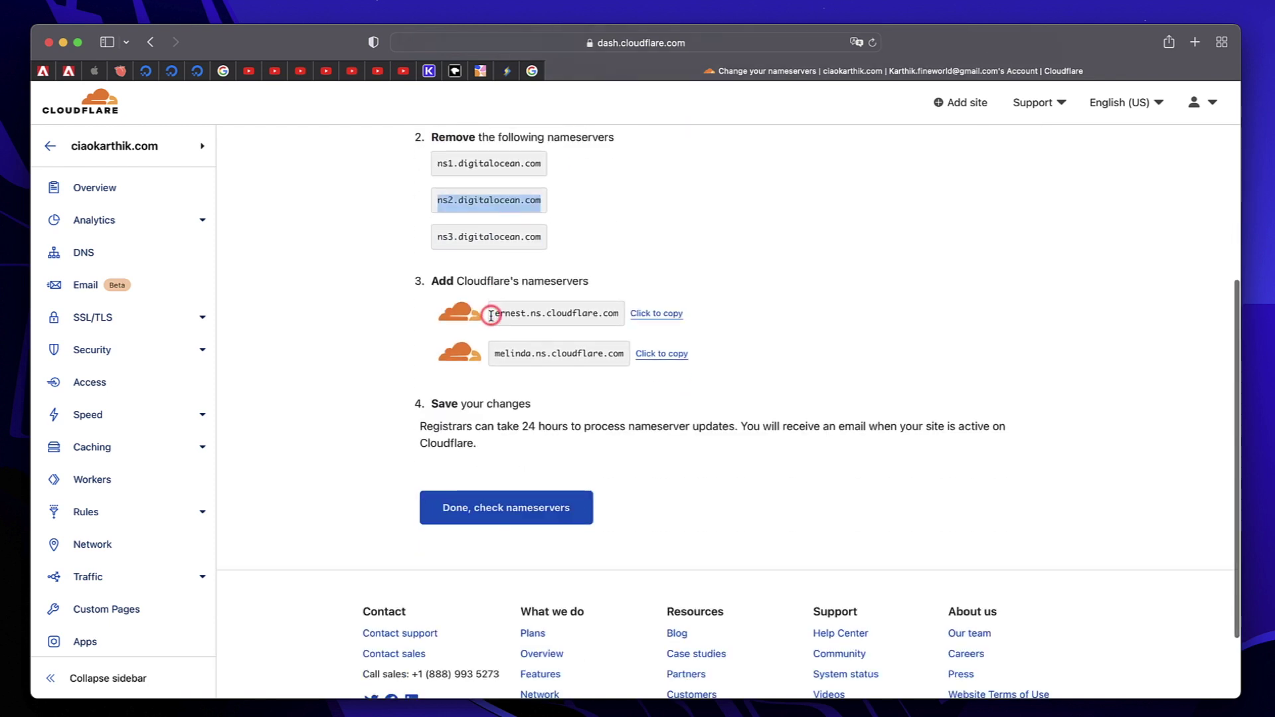
triple_click(541, 310)
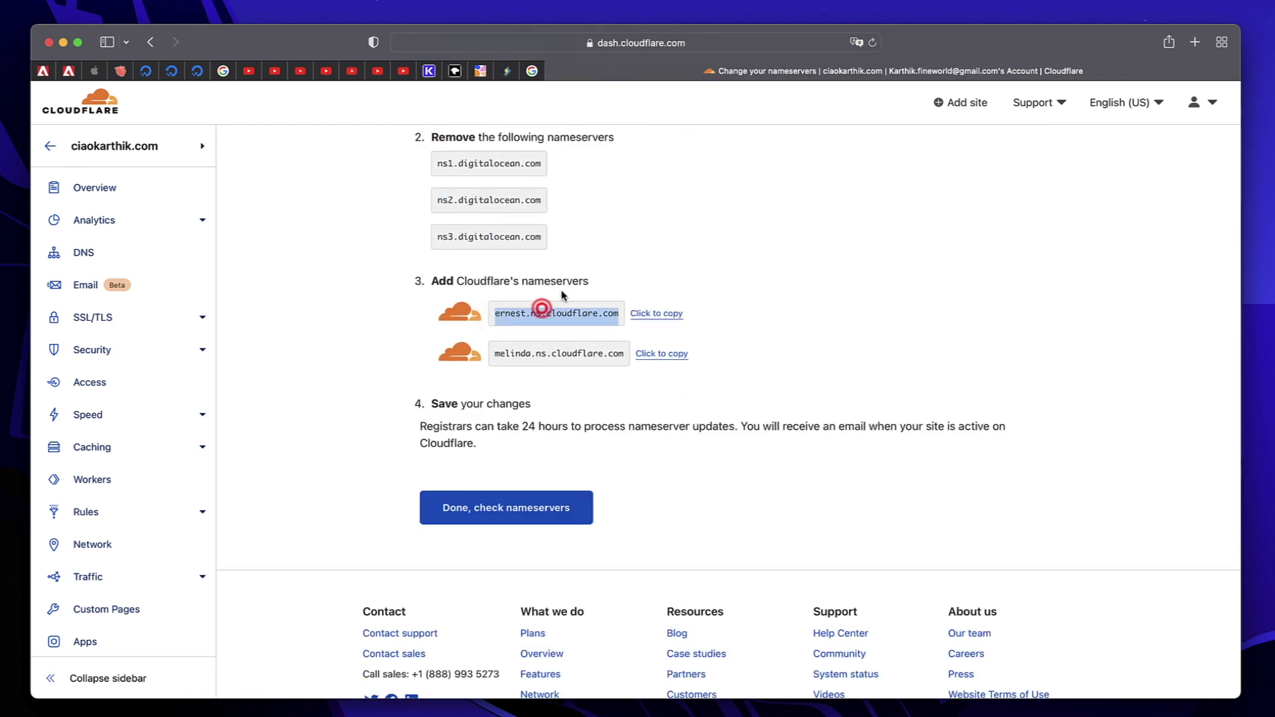
click(752, 221)
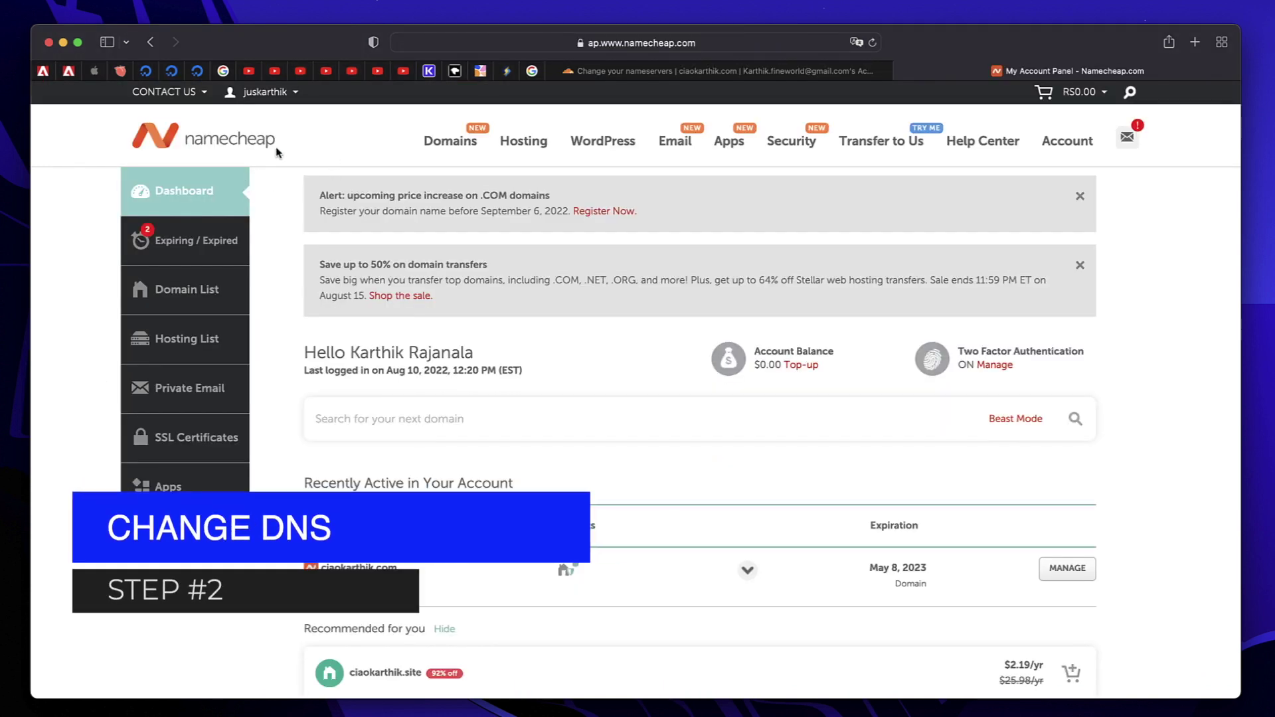
- Open the Namecheap management page for ciaokarthik.com
triple_click(353, 568)
click(354, 568)
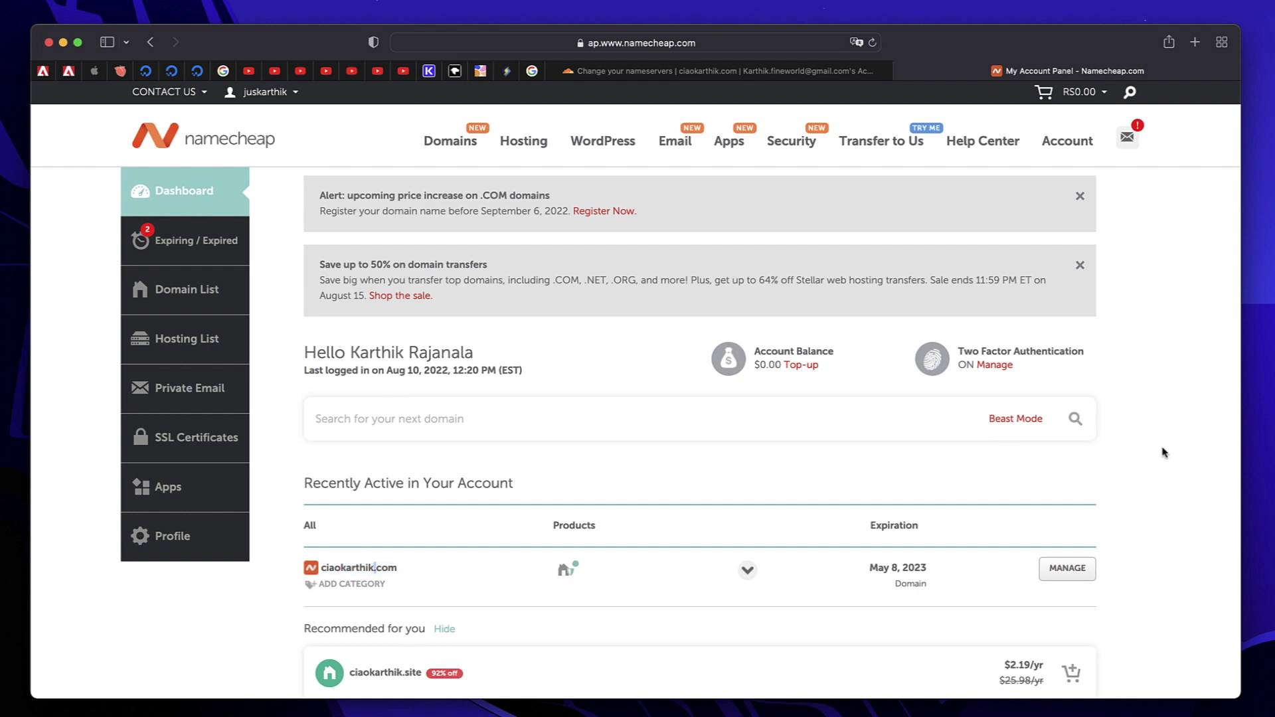
click(1067, 569)
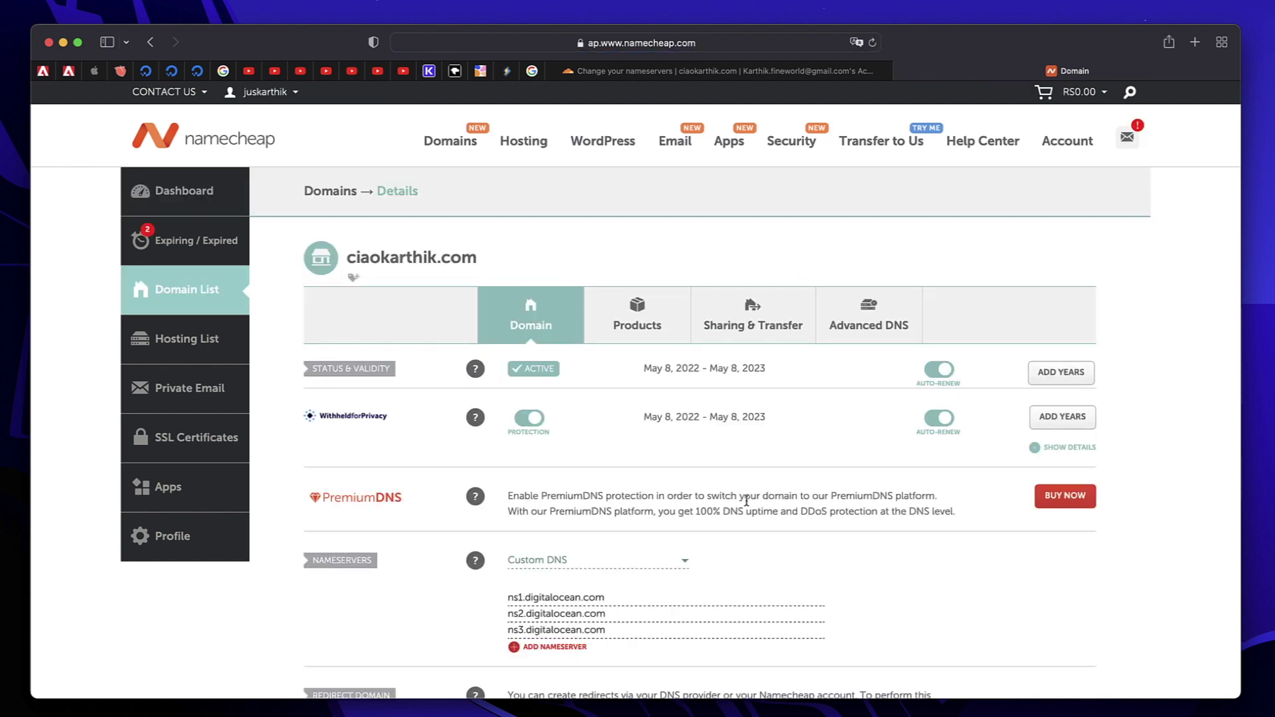
scroll(747, 501, down, 3)
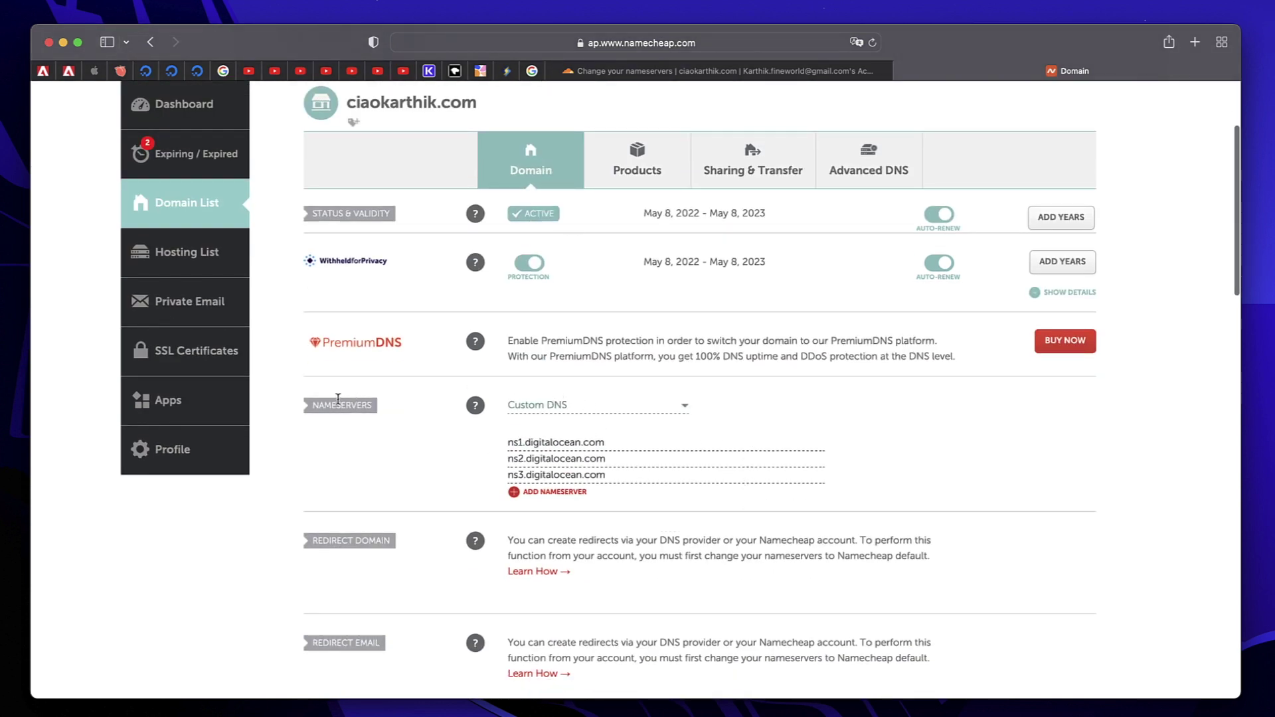
- Replace the first nameserver ns1.digitalocean.com with ernest.ns.cloudflare.com copied from Cloudflare
triple_click(605, 440)
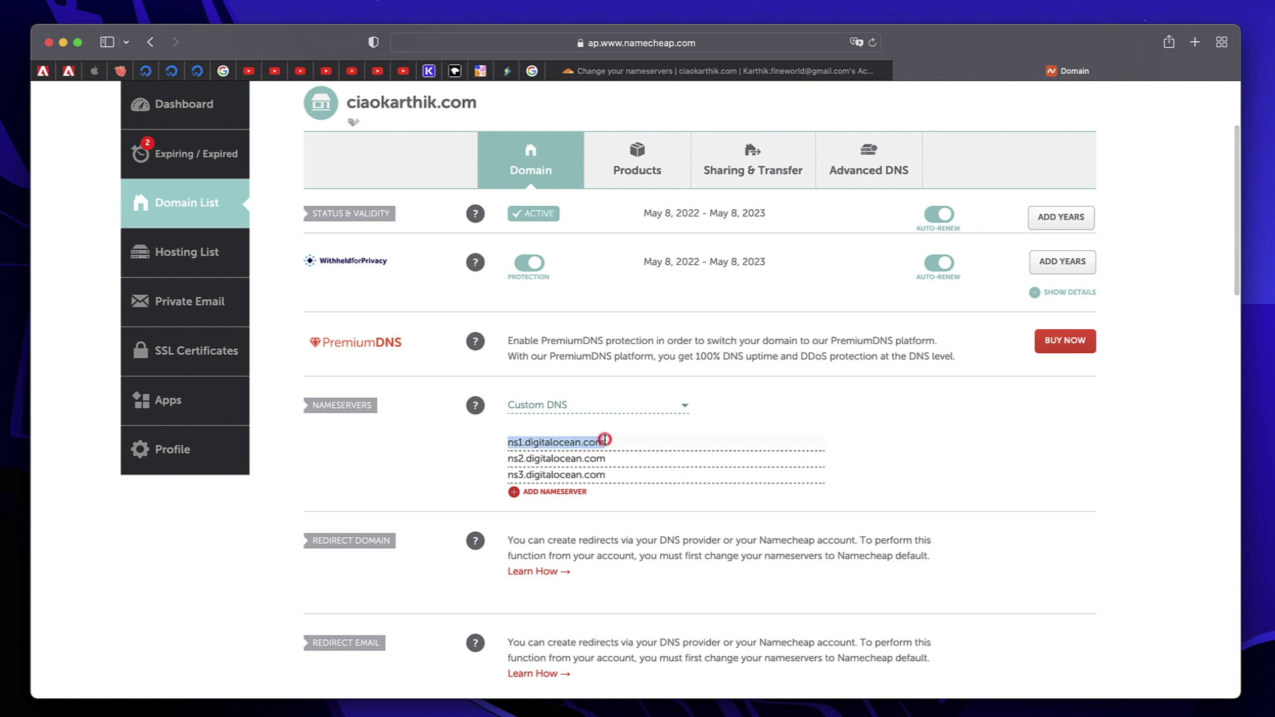
click(815, 71)
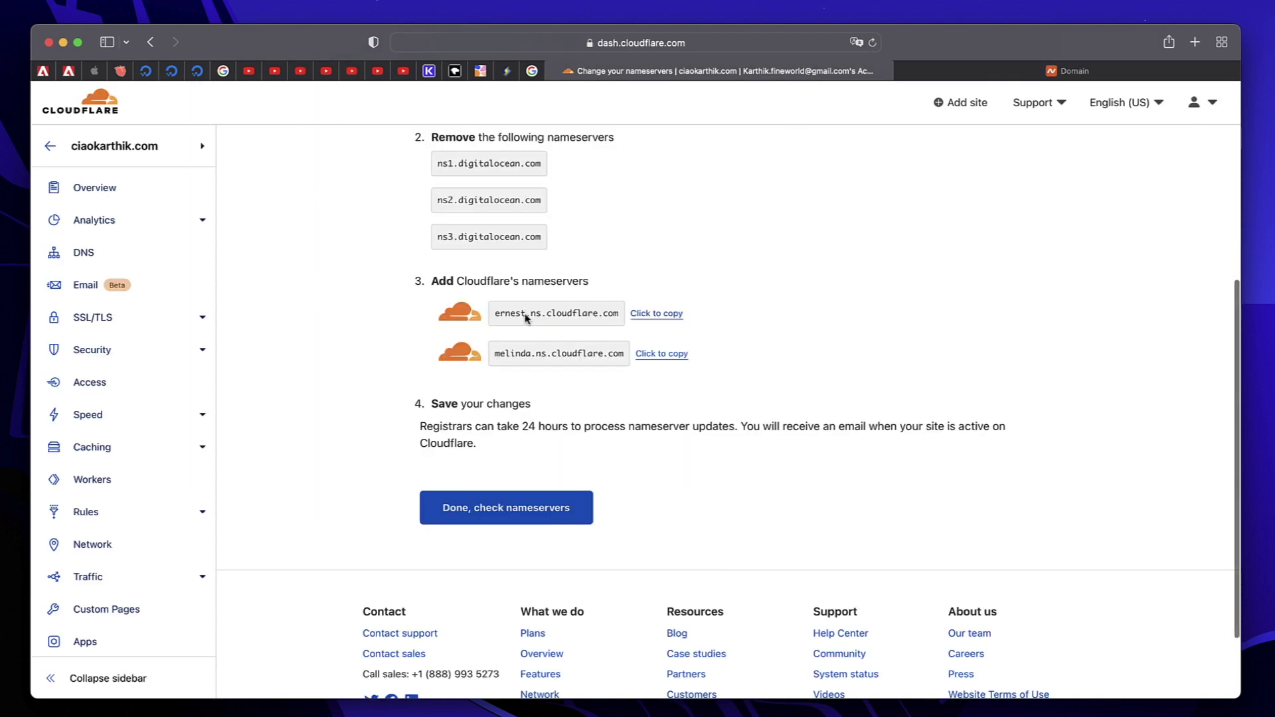
click(655, 315)
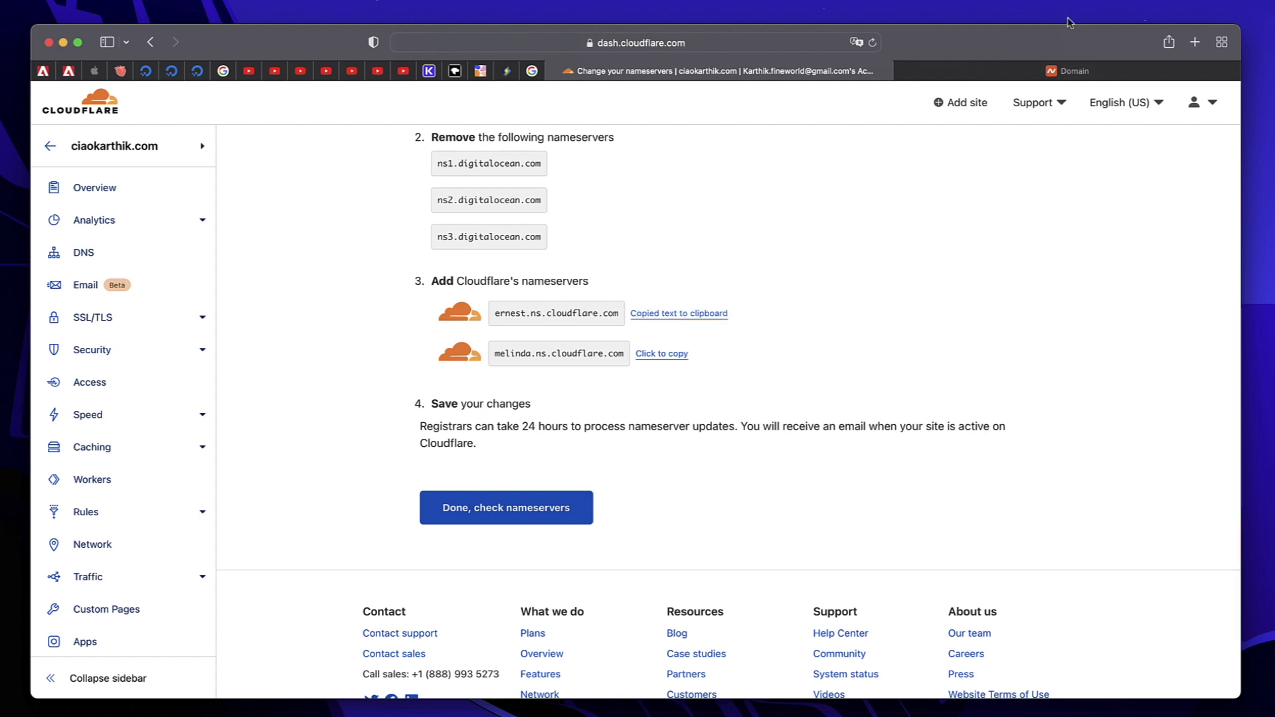
click(1069, 71)
double_click(663, 446)
triple_click(662, 446)
key(BackSpace)
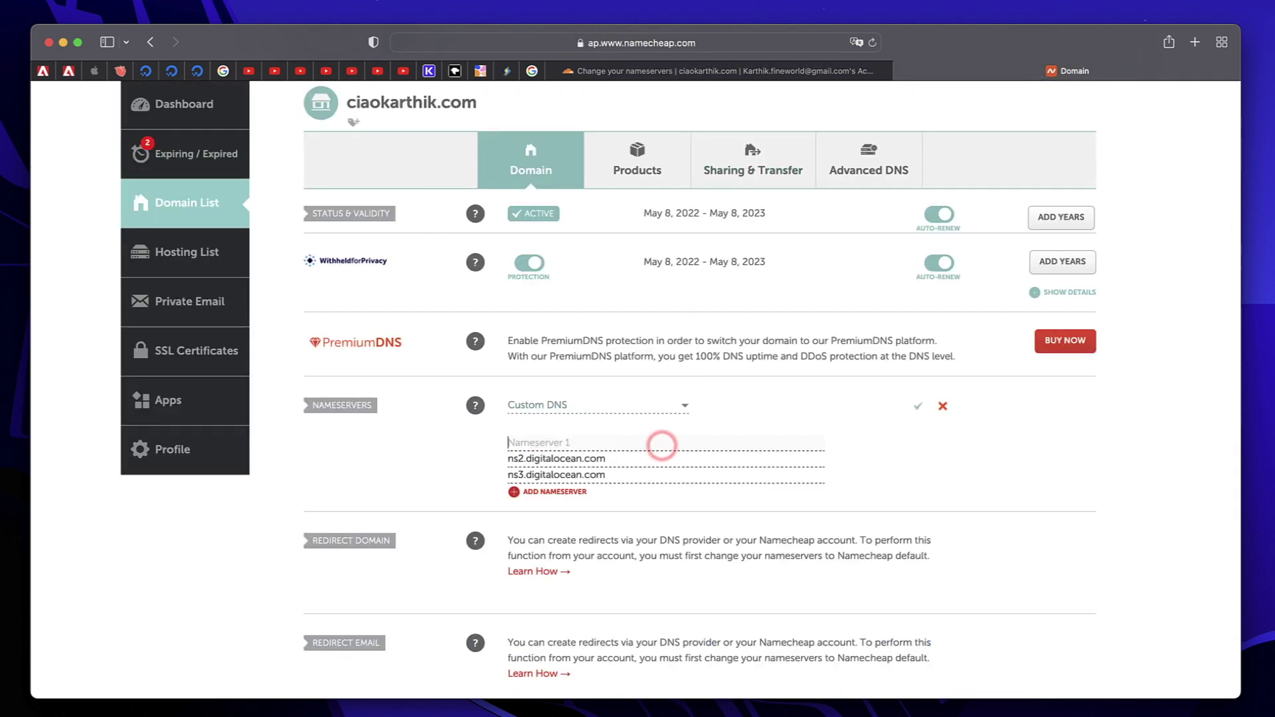
triple_click(658, 469)
click(597, 445)
key(super+v)
- Remove the old ns2/ns3 DigitalOcean entries, add melinda.ns.cloudflare.com, and save
triple_click(618, 458)
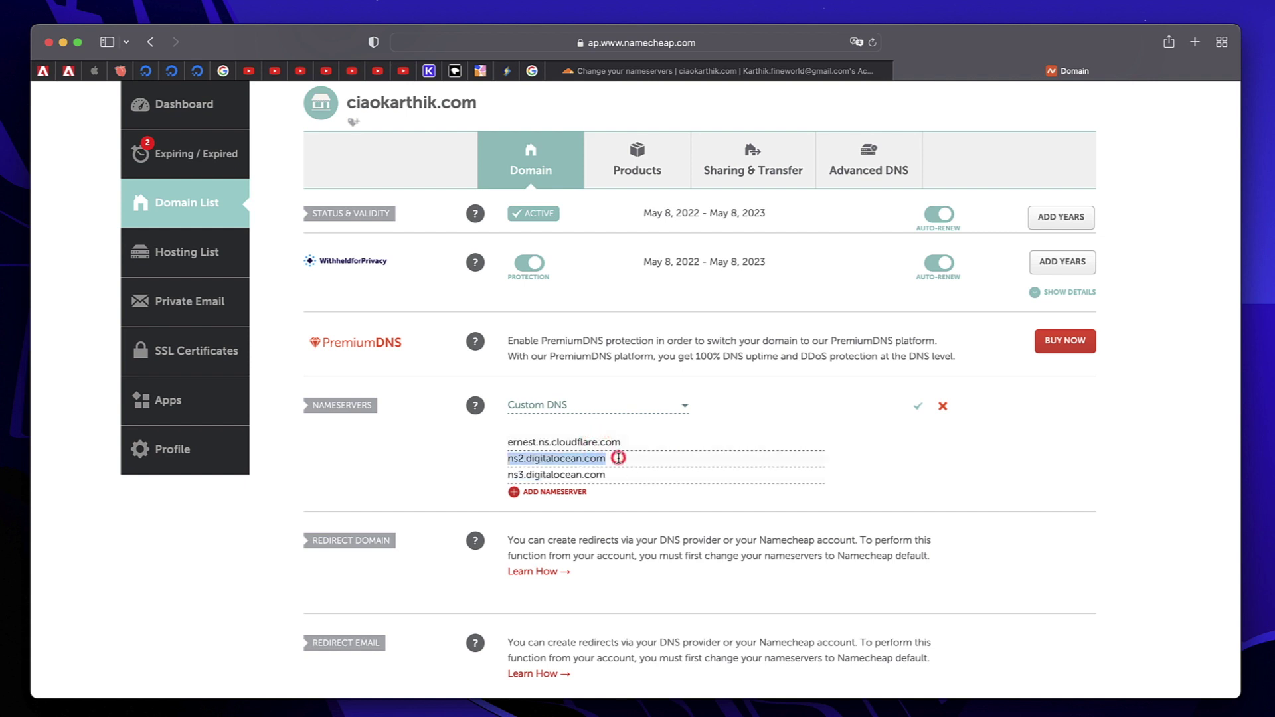
key(BackSpace)
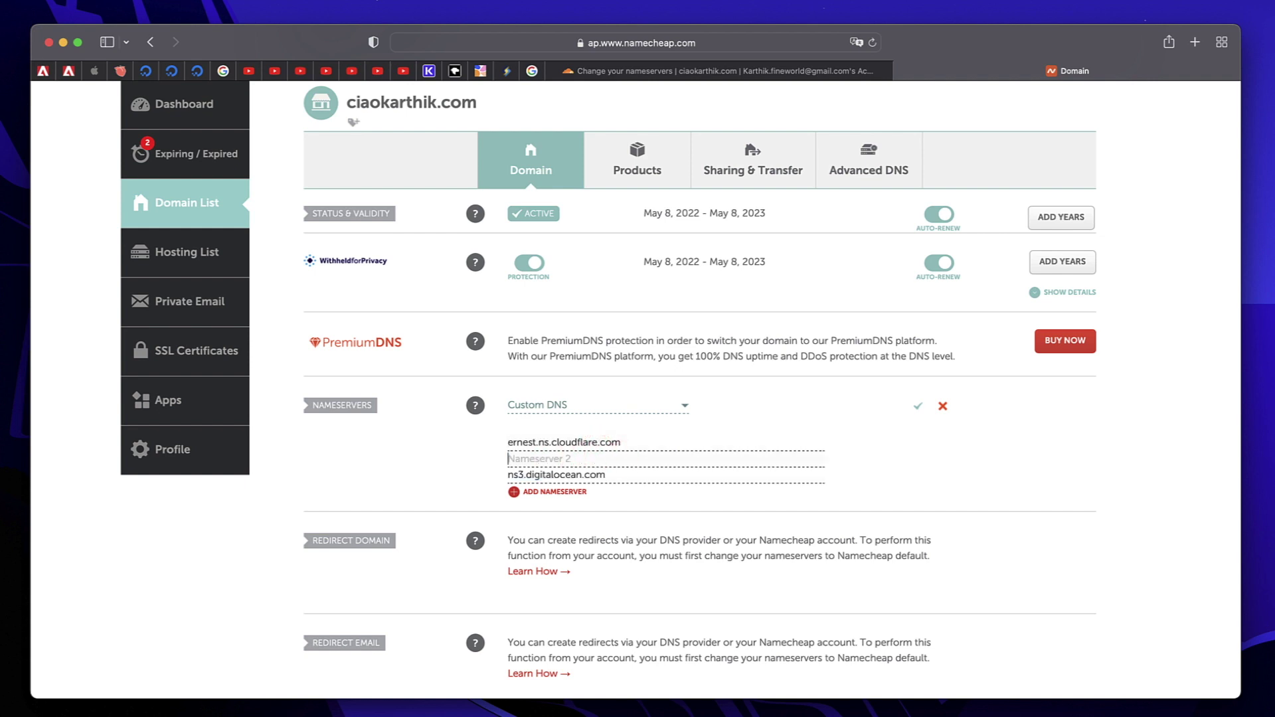
triple_click(629, 479)
key(BackSpace)
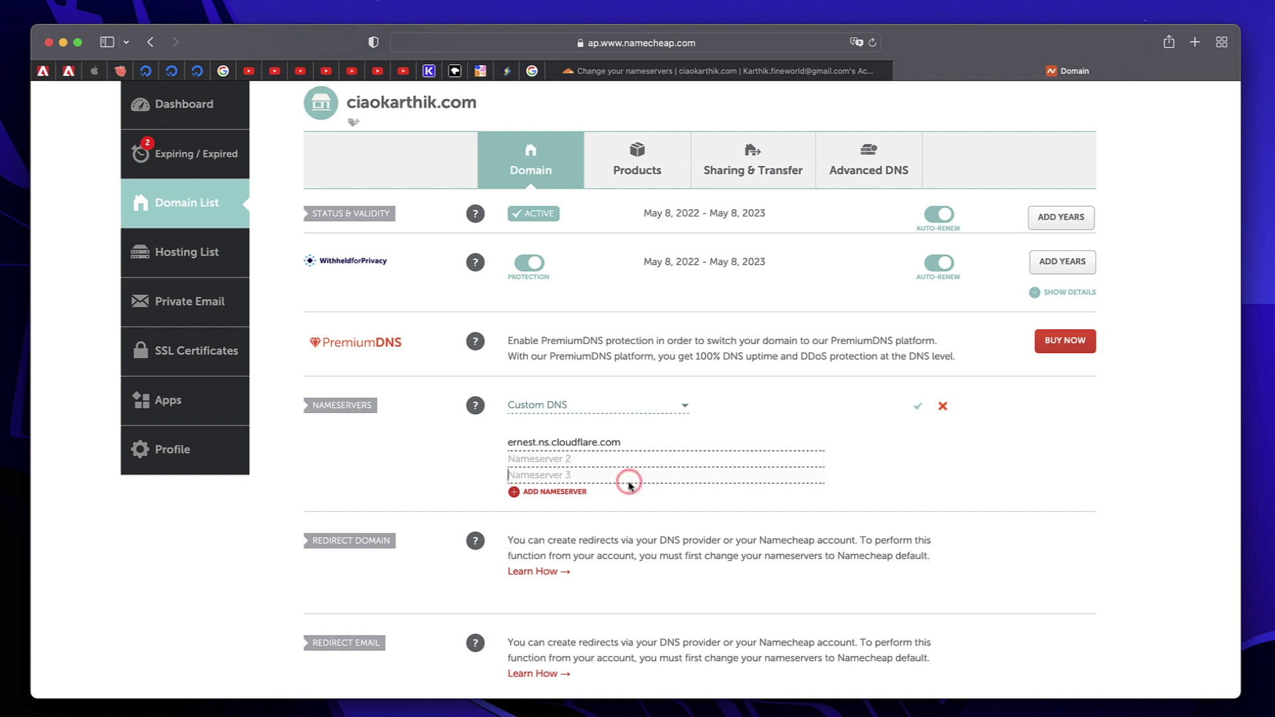
click(829, 71)
click(675, 354)
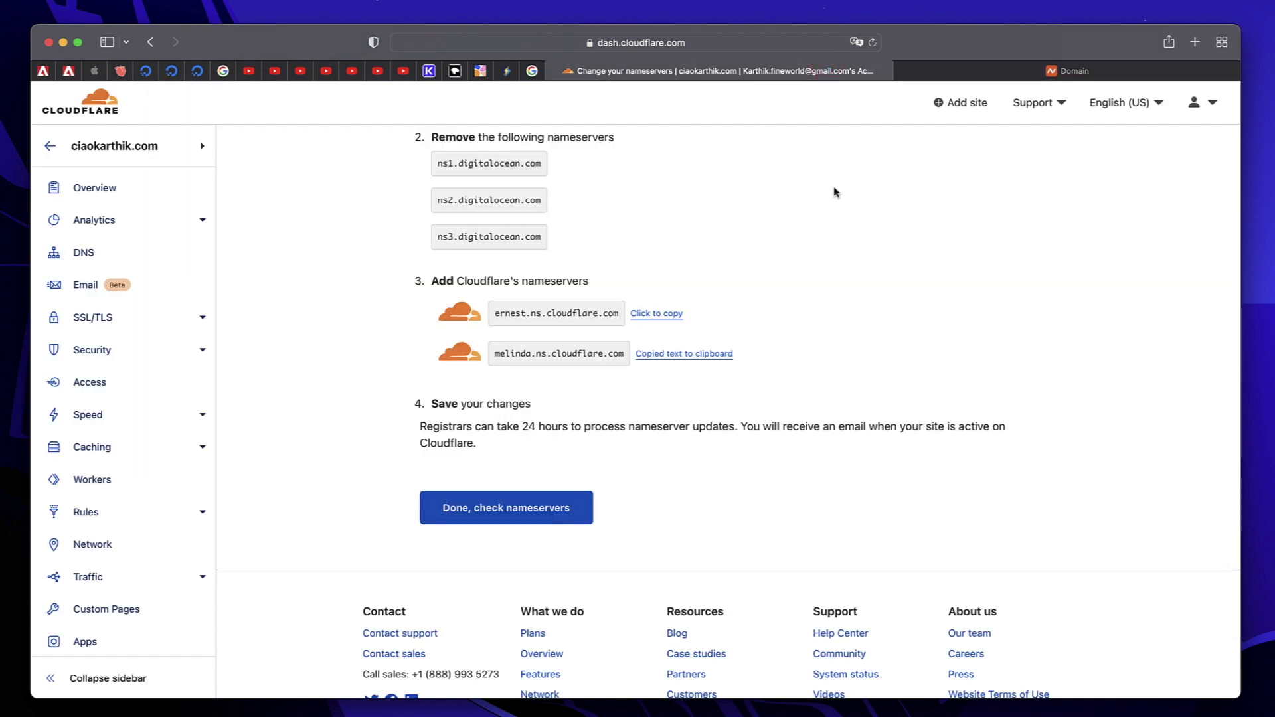
click(1070, 71)
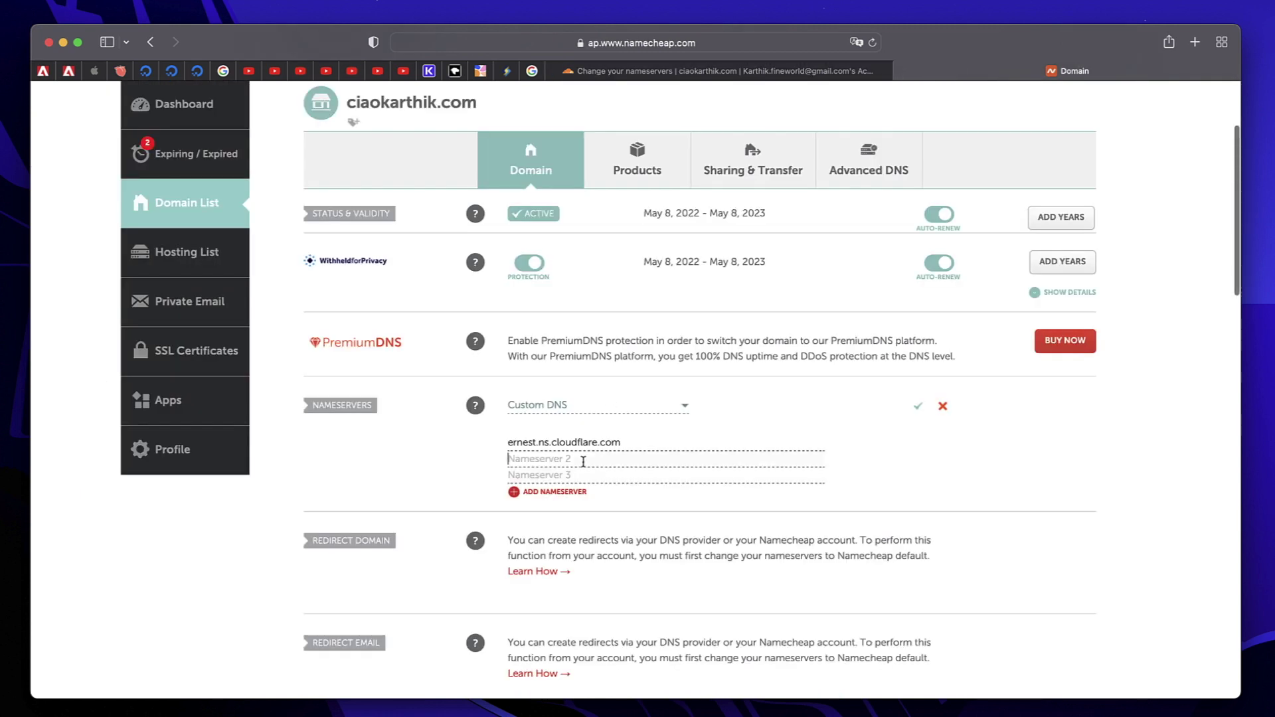
key(super+v)
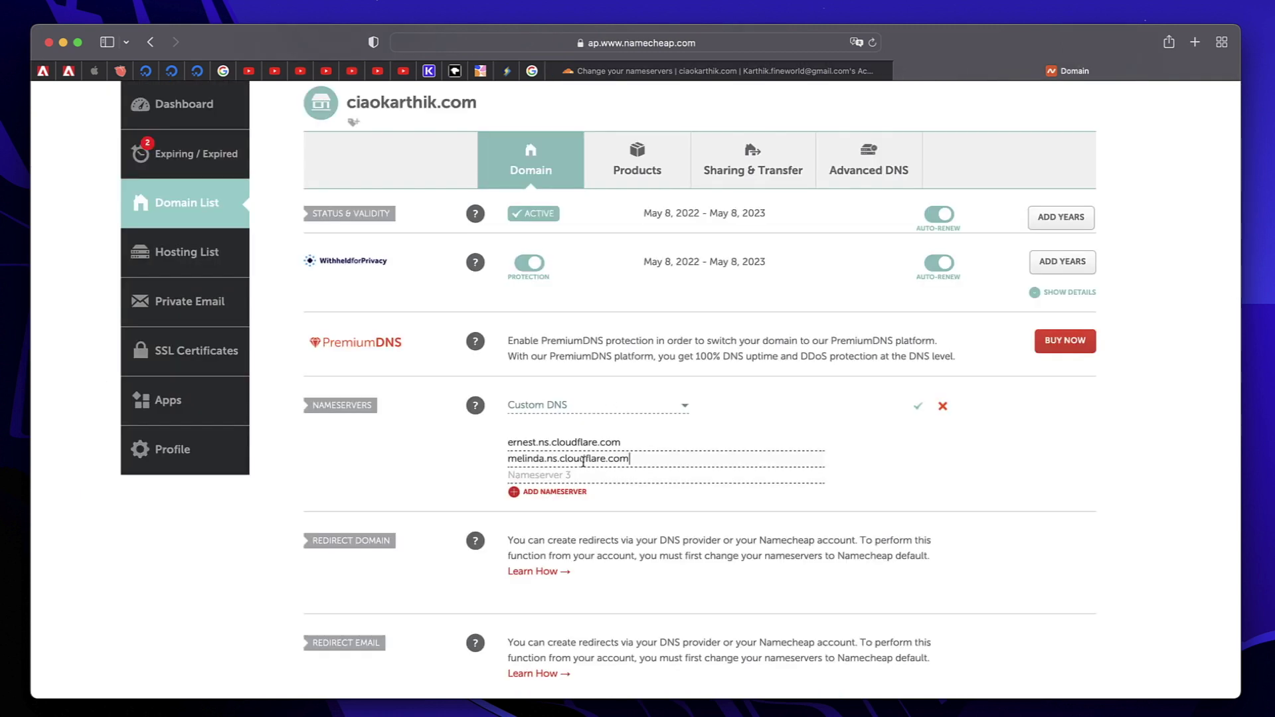
click(918, 408)
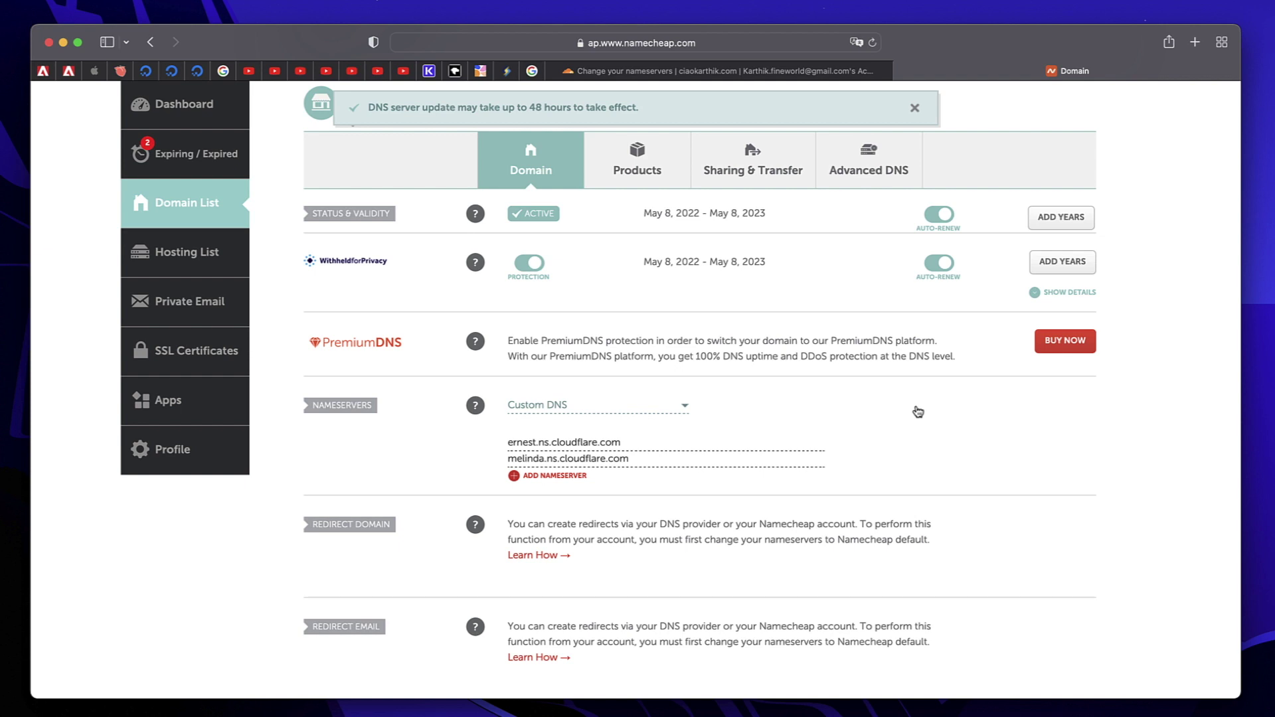
- Confirm the nameservers are changed, then open the now-active ciaokarthik.com site dashboard
click(809, 69)
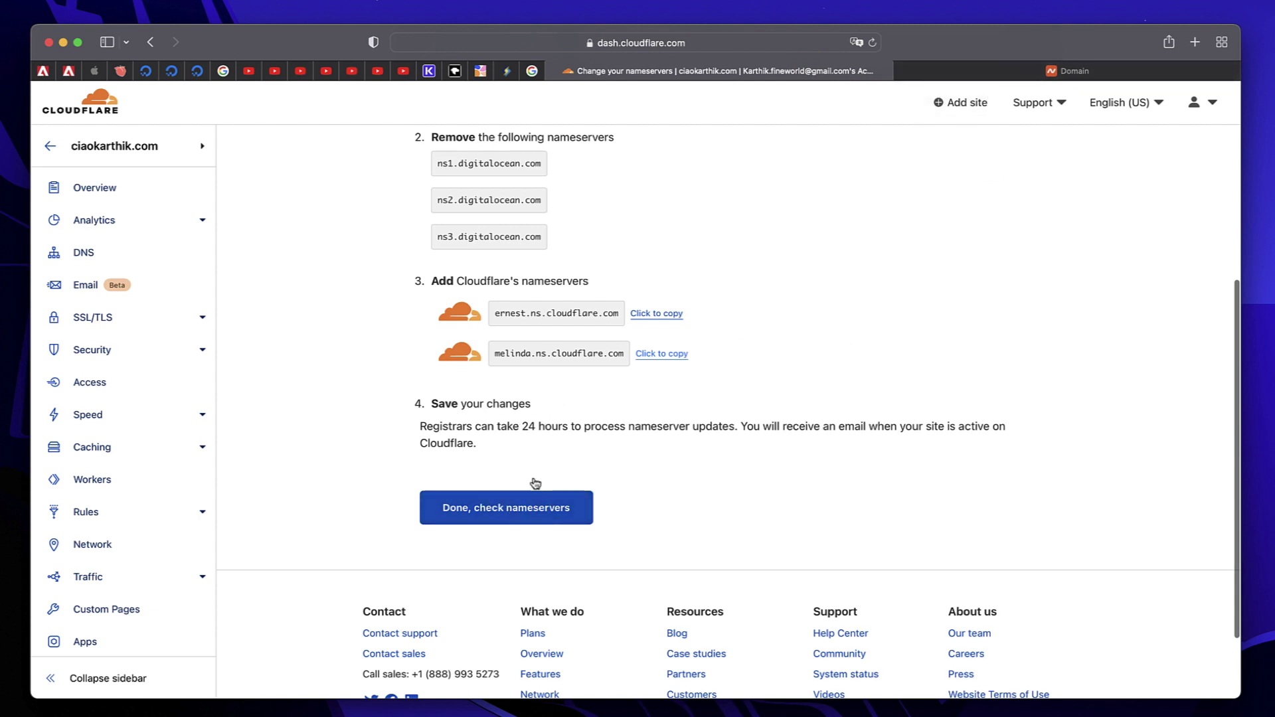
click(490, 515)
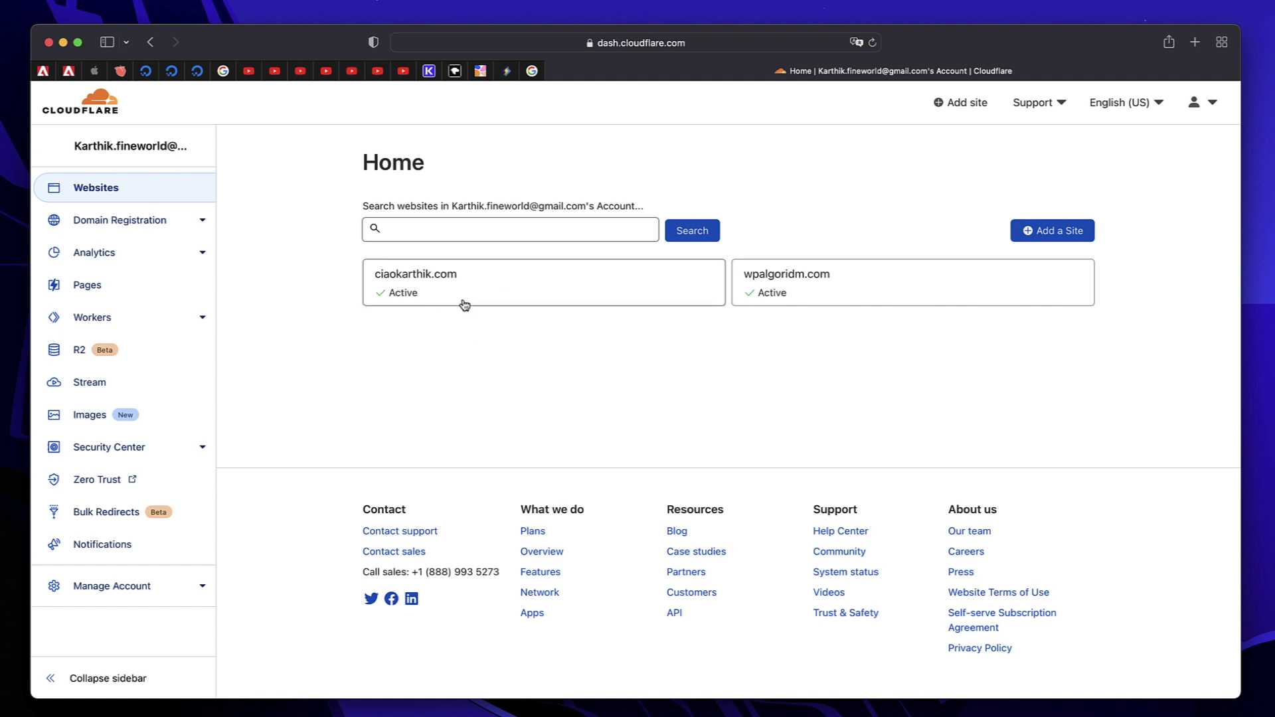
click(421, 293)
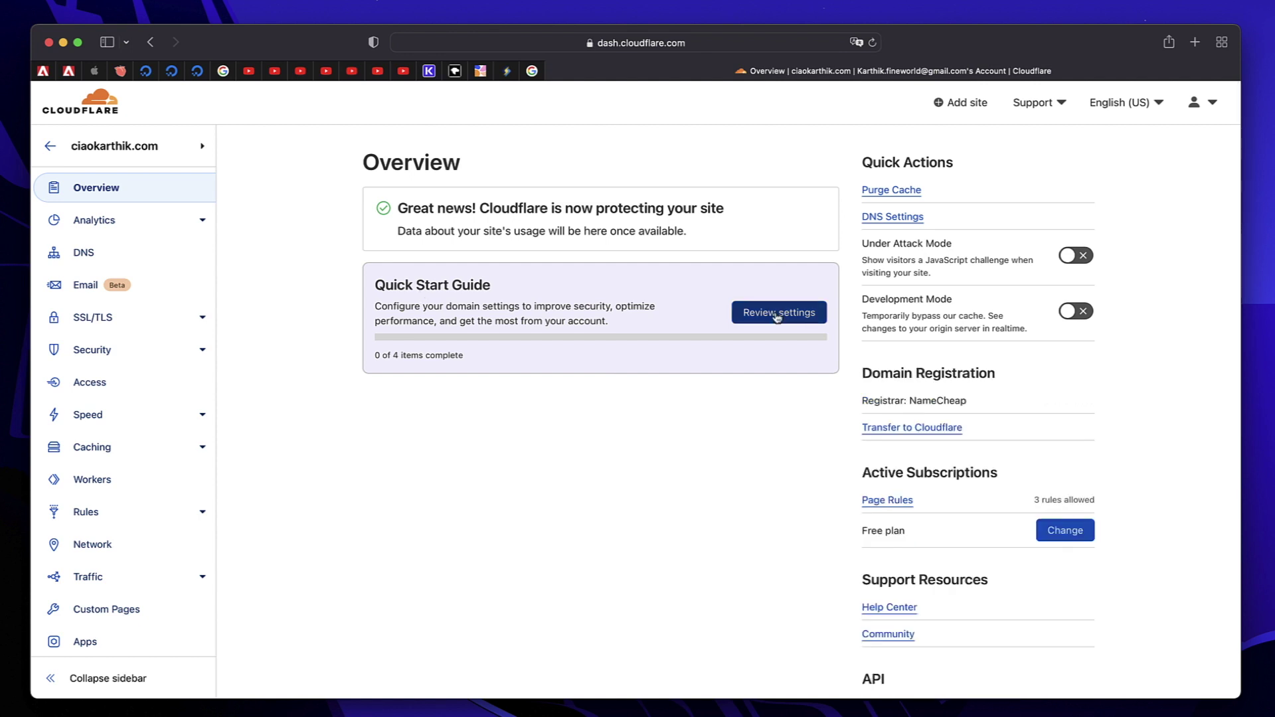
- In the Quick Start Guide, save Automatic HTTPS Rewrites and Always Use HTTPS as on
click(776, 313)
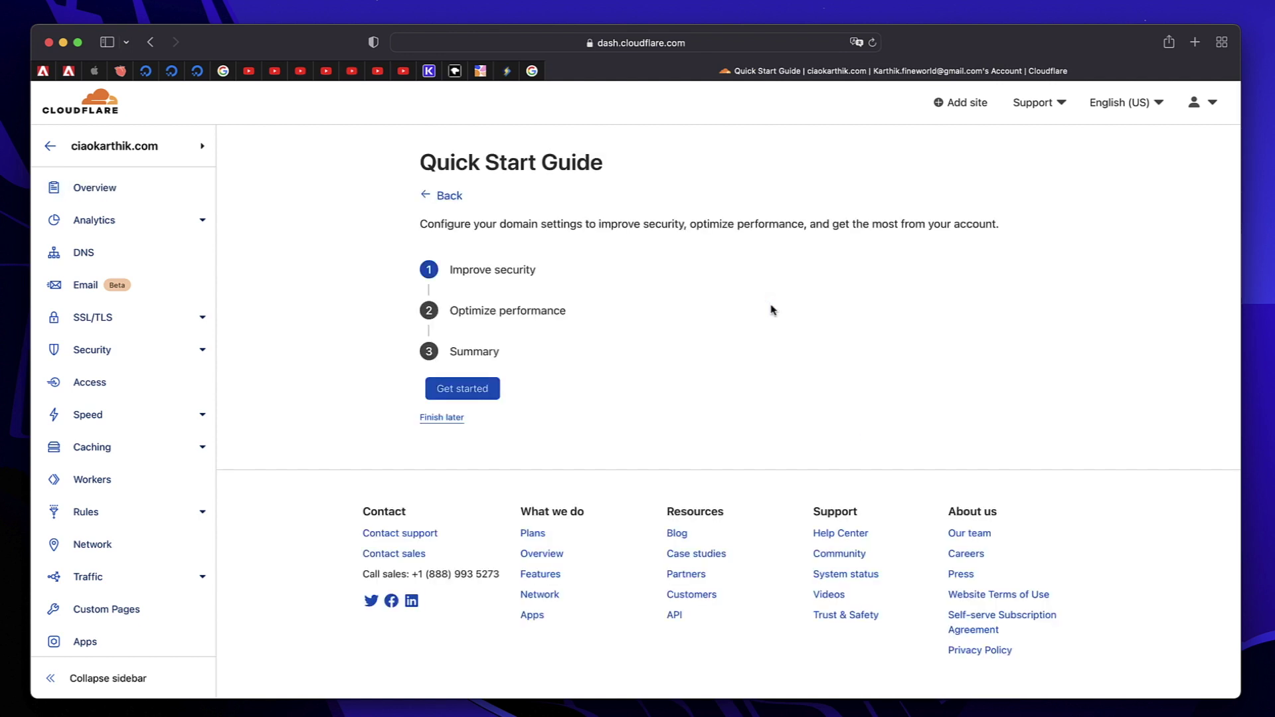
click(479, 389)
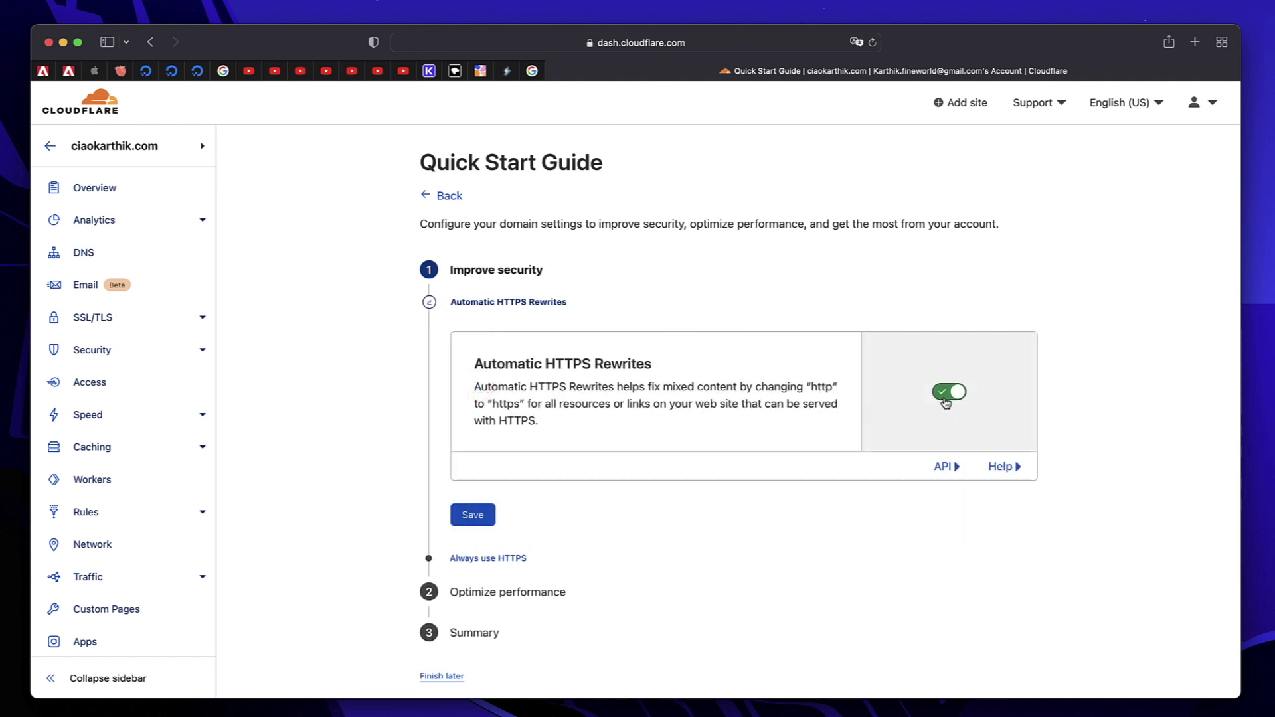
click(488, 513)
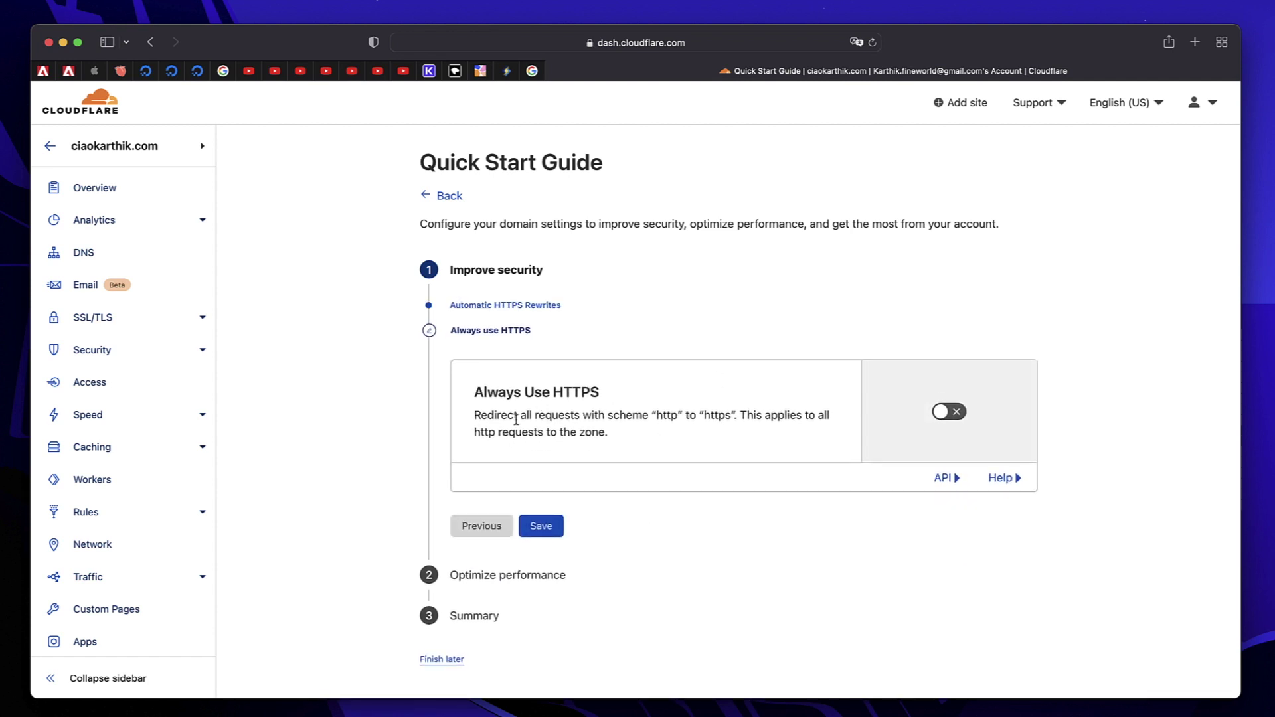
click(950, 412)
click(549, 551)
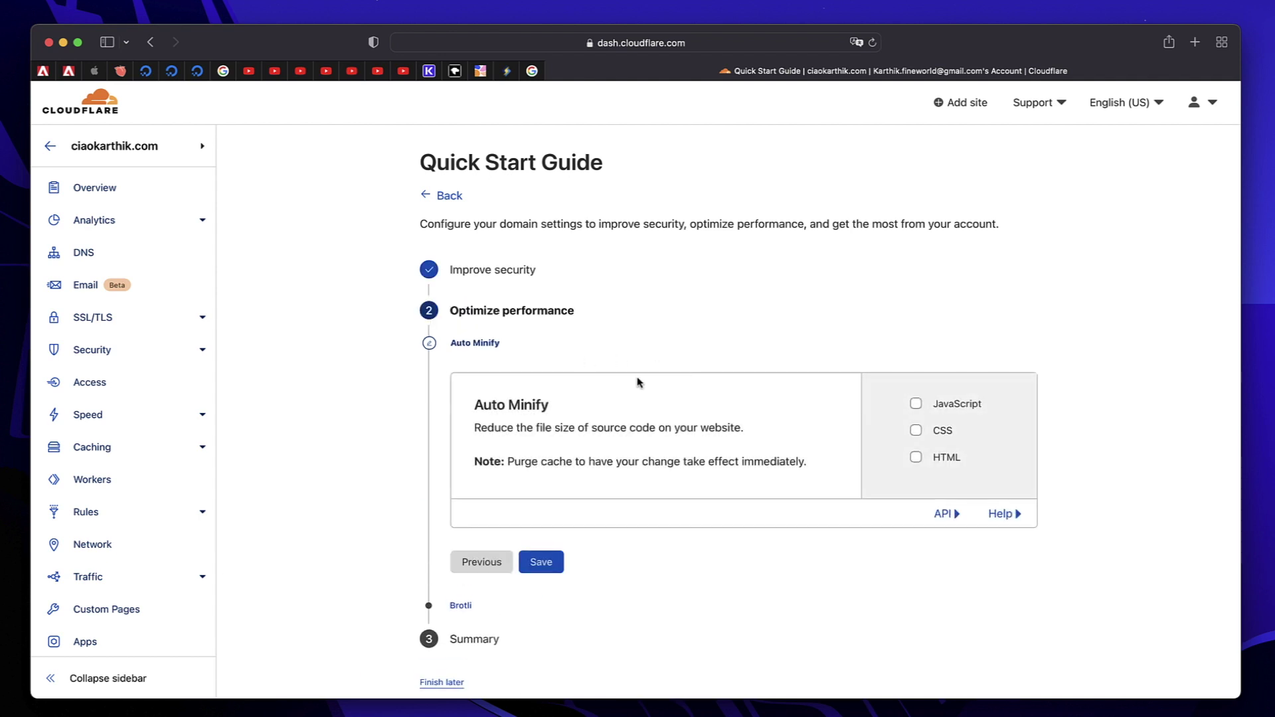
- Enable Auto Minify for JavaScript, CSS and HTML and save it
click(917, 404)
click(917, 431)
click(917, 467)
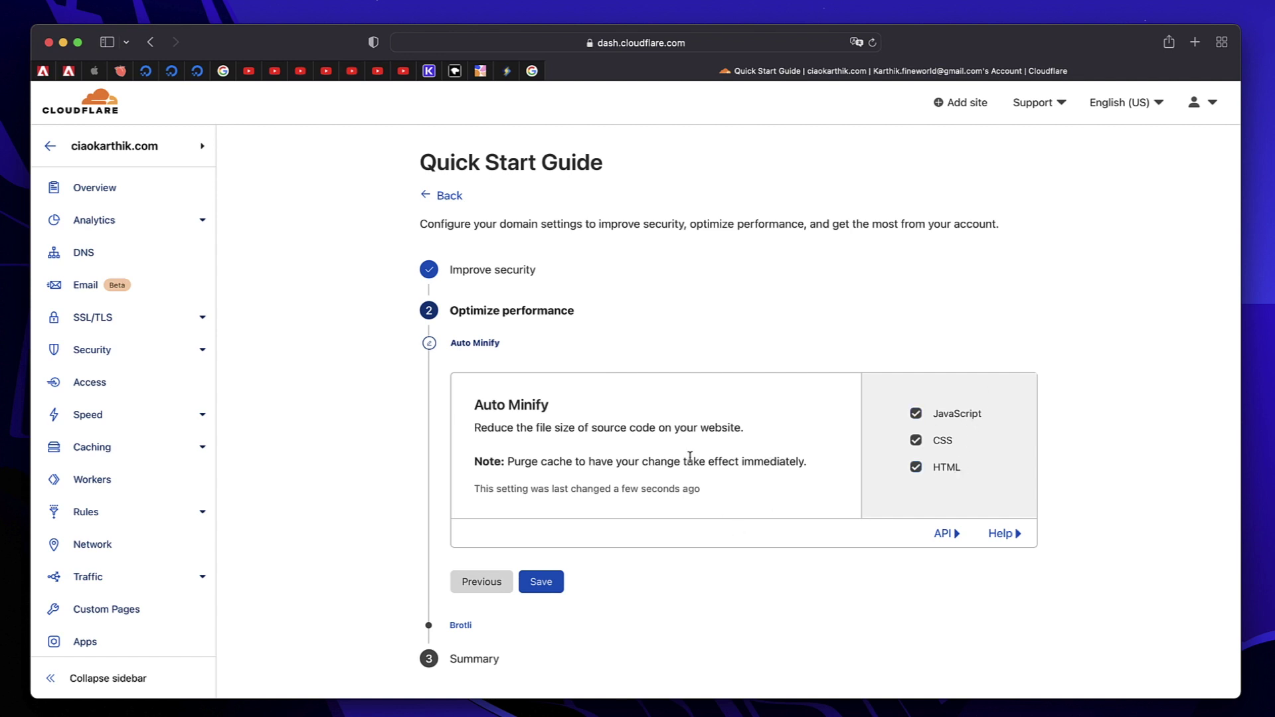
scroll(691, 458, down, 3)
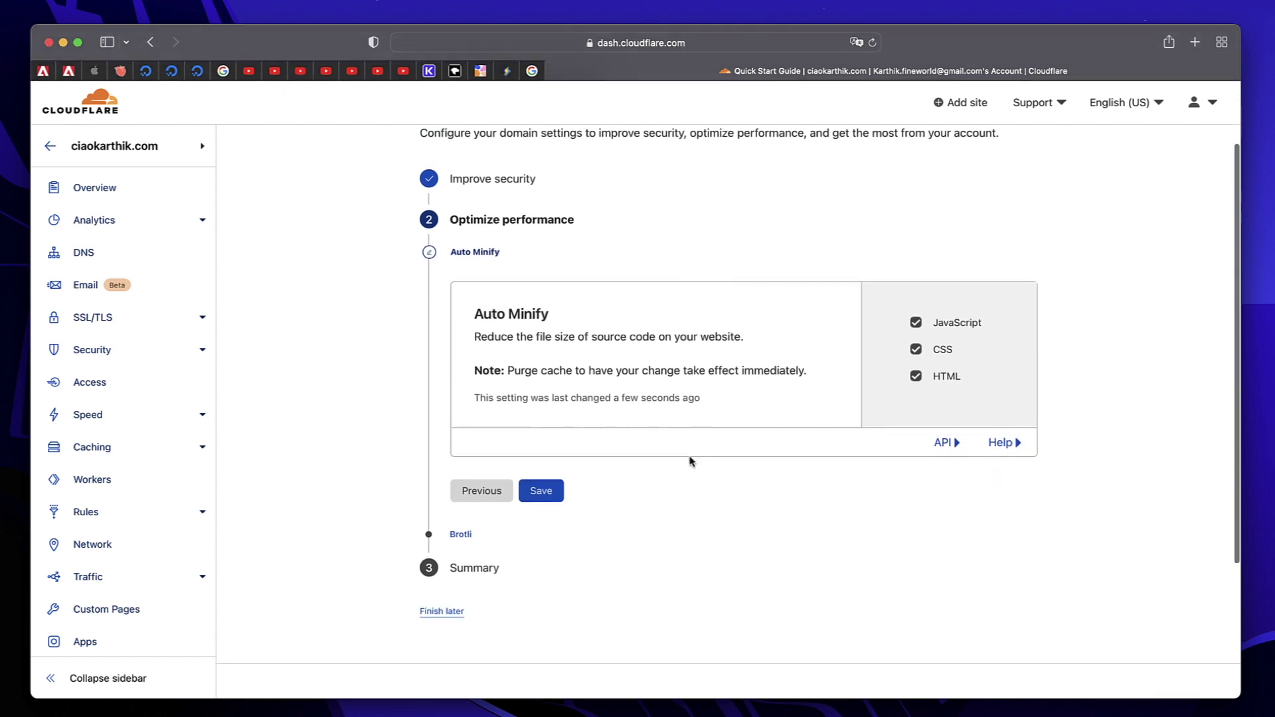
click(557, 492)
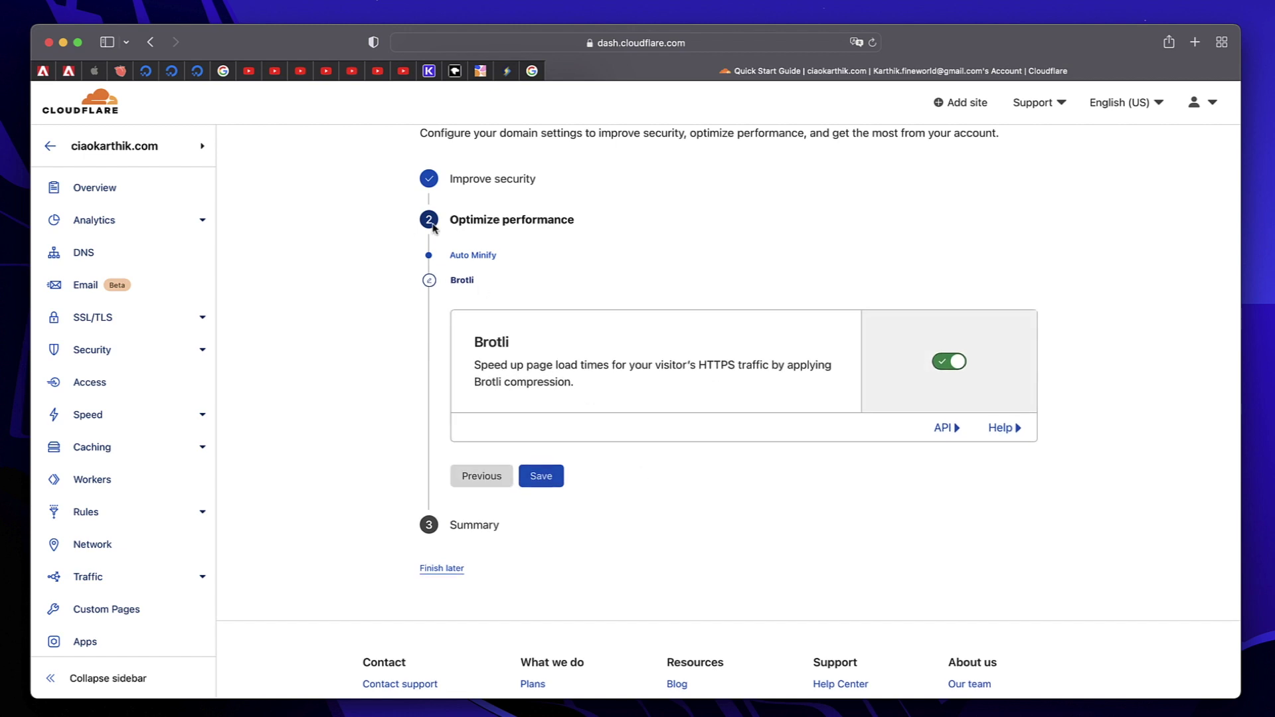
click(489, 258)
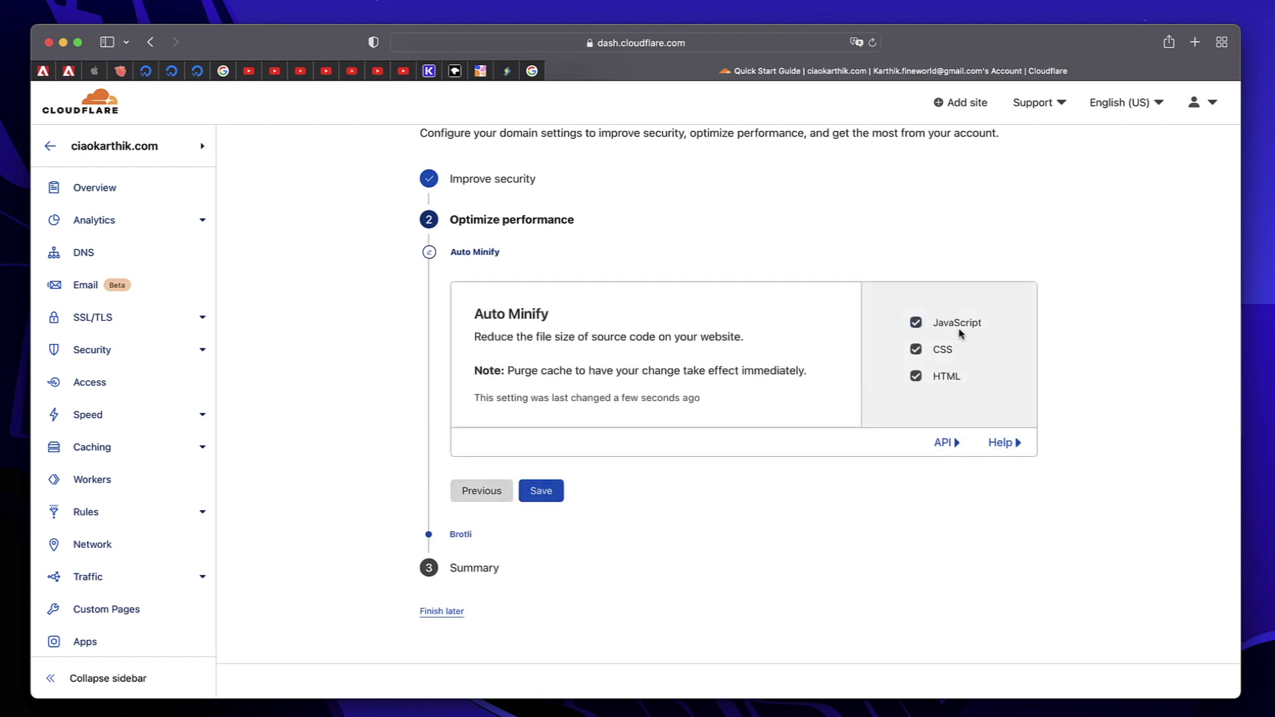
click(545, 492)
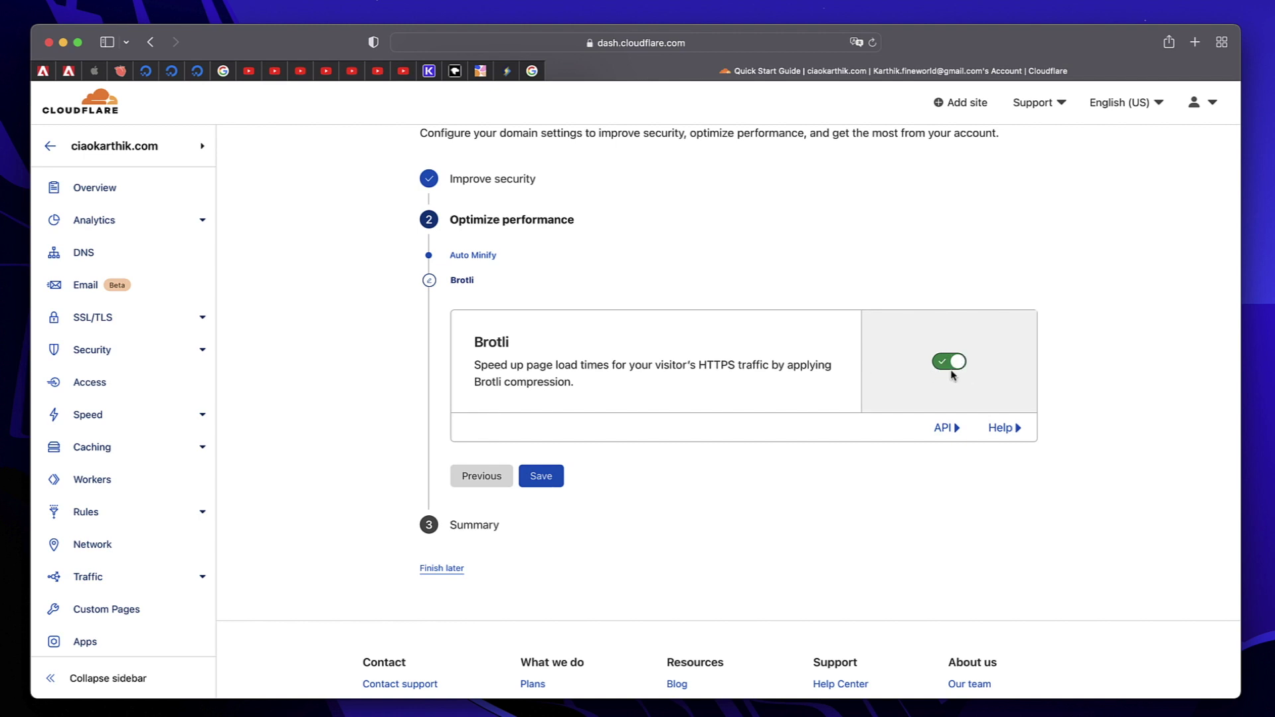
- Save Brotli compression as on and finish the Quick Start Guide
click(548, 476)
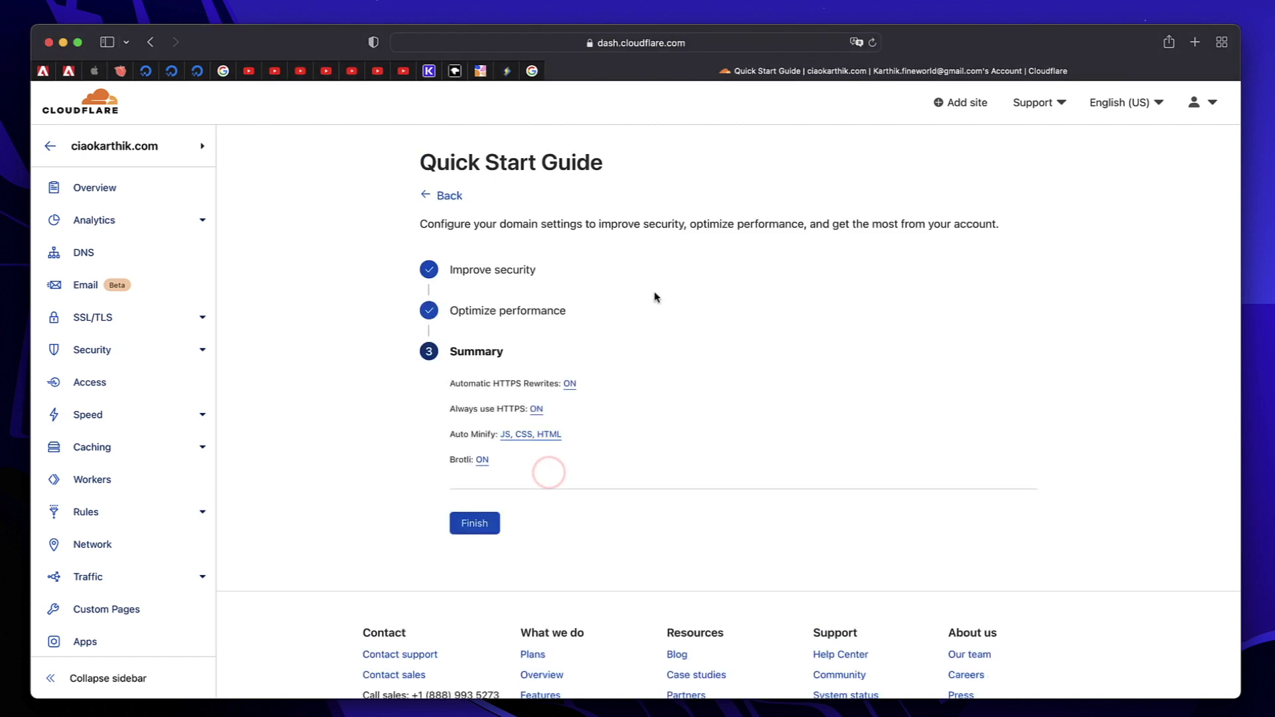
click(492, 530)
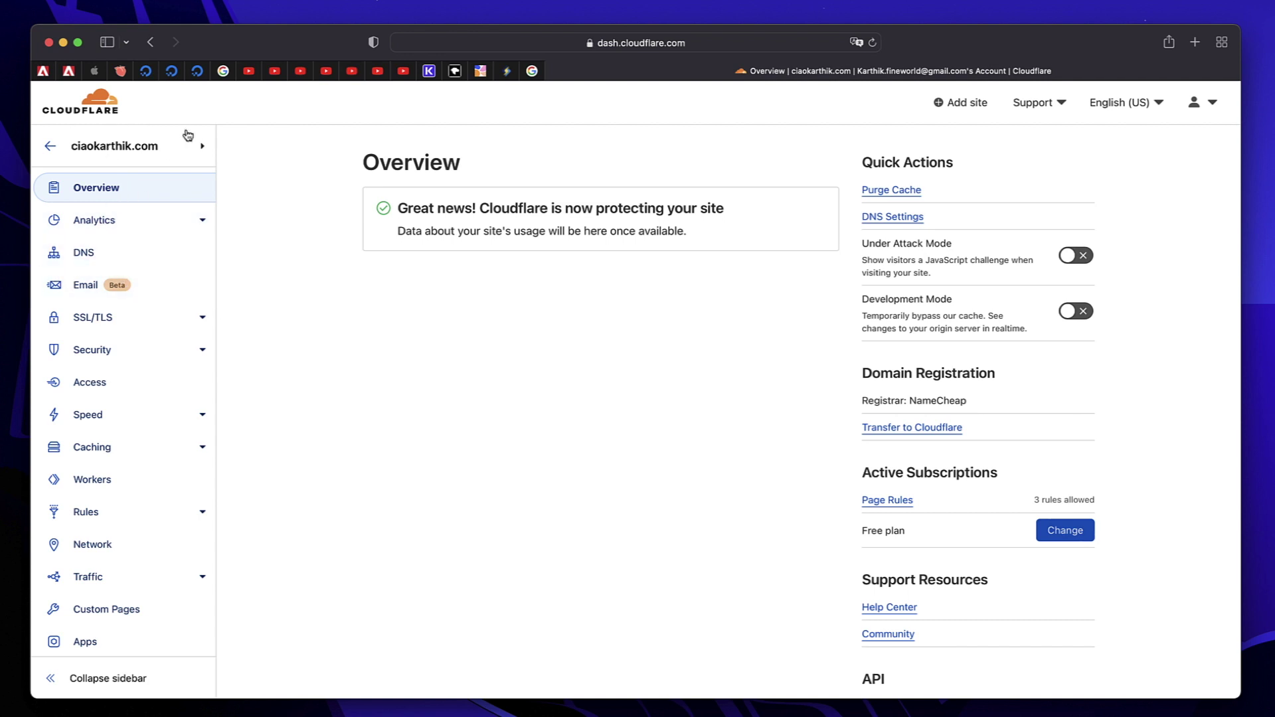
scroll(127, 451, down, 5)
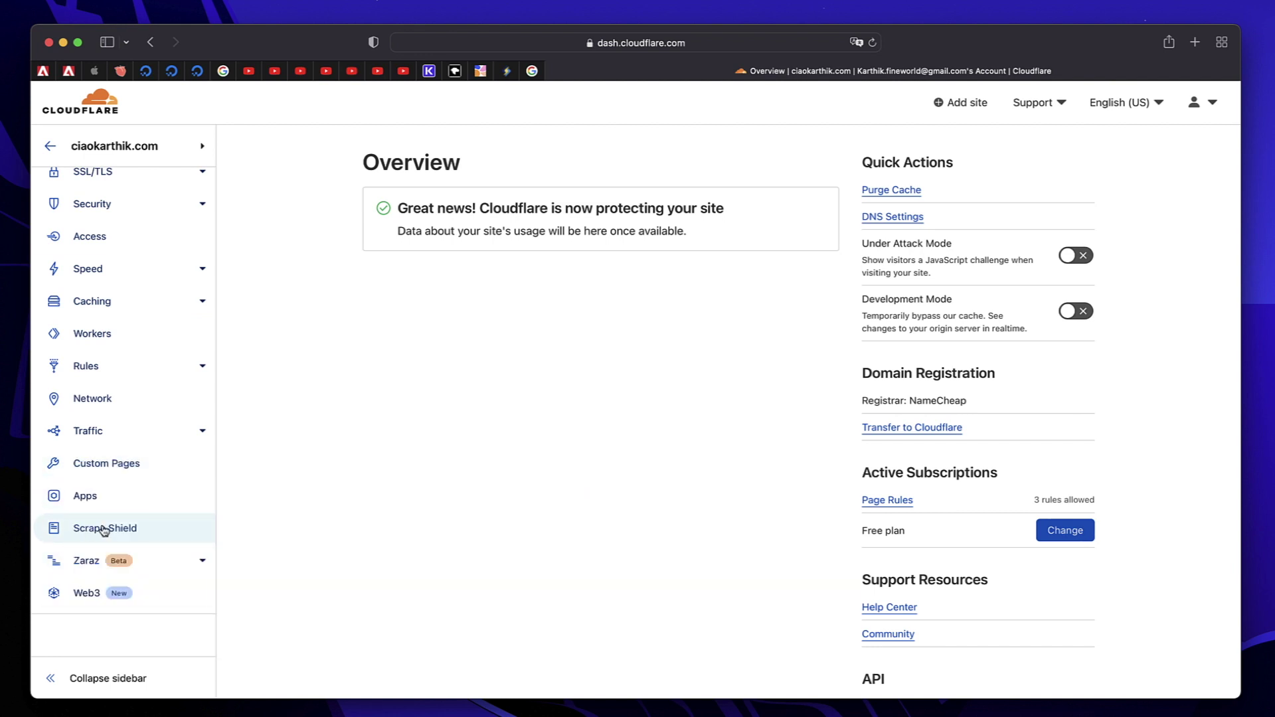
- Switch Hotlink Protection on in the Scrape Shield settings
click(105, 528)
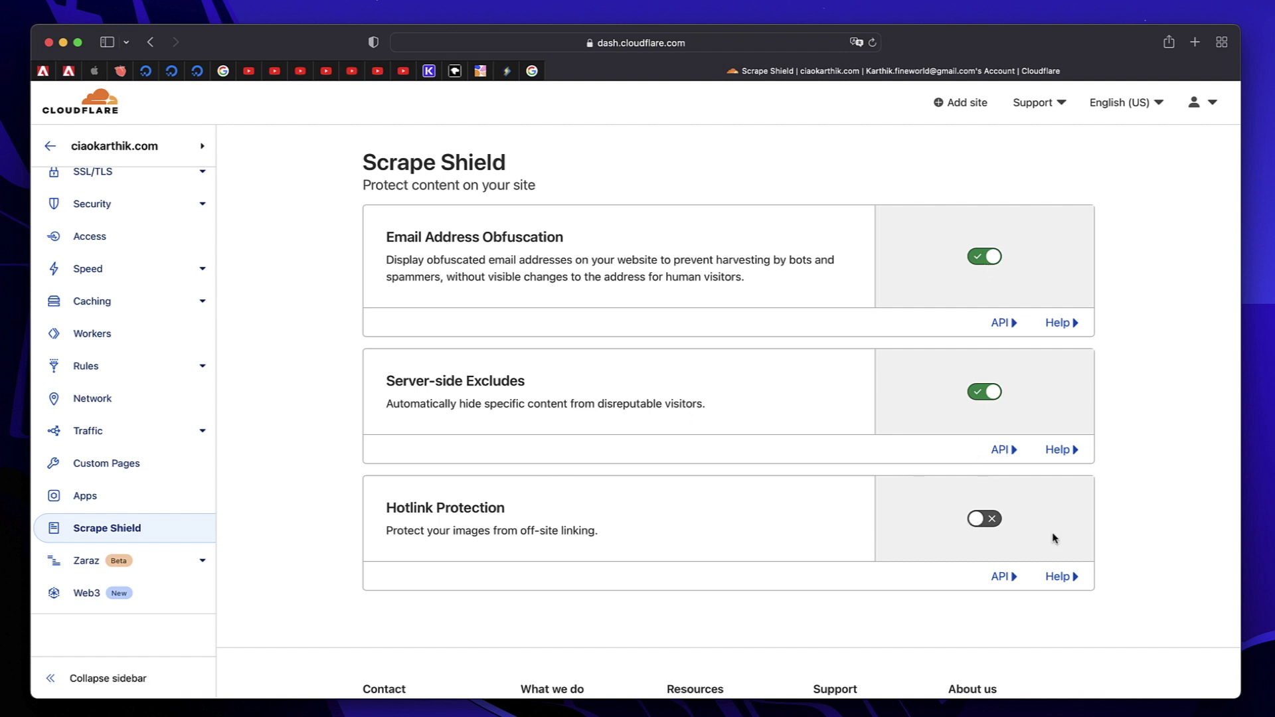
click(970, 520)
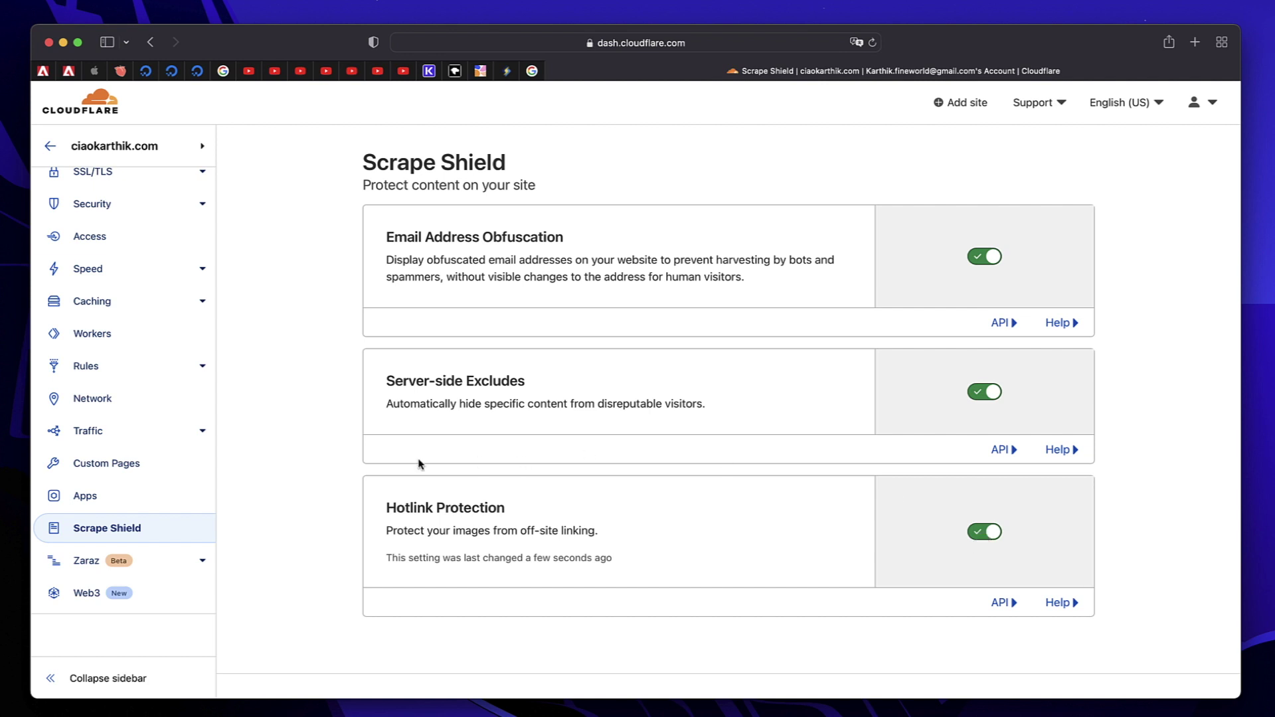
- Review Custom Pages, then view Network: Onion Routing and IP Geolocation on, 100 MB uploads
click(109, 463)
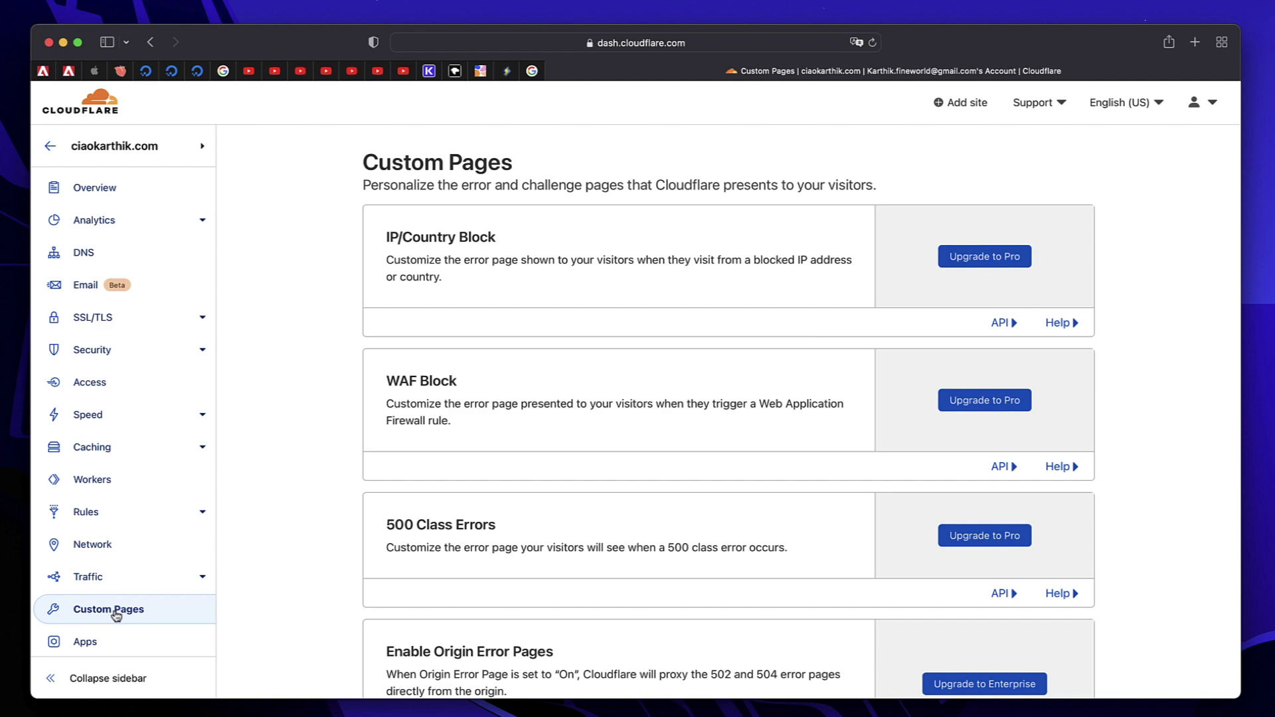
scroll(281, 599, down, 5)
scroll(281, 599, up, 5)
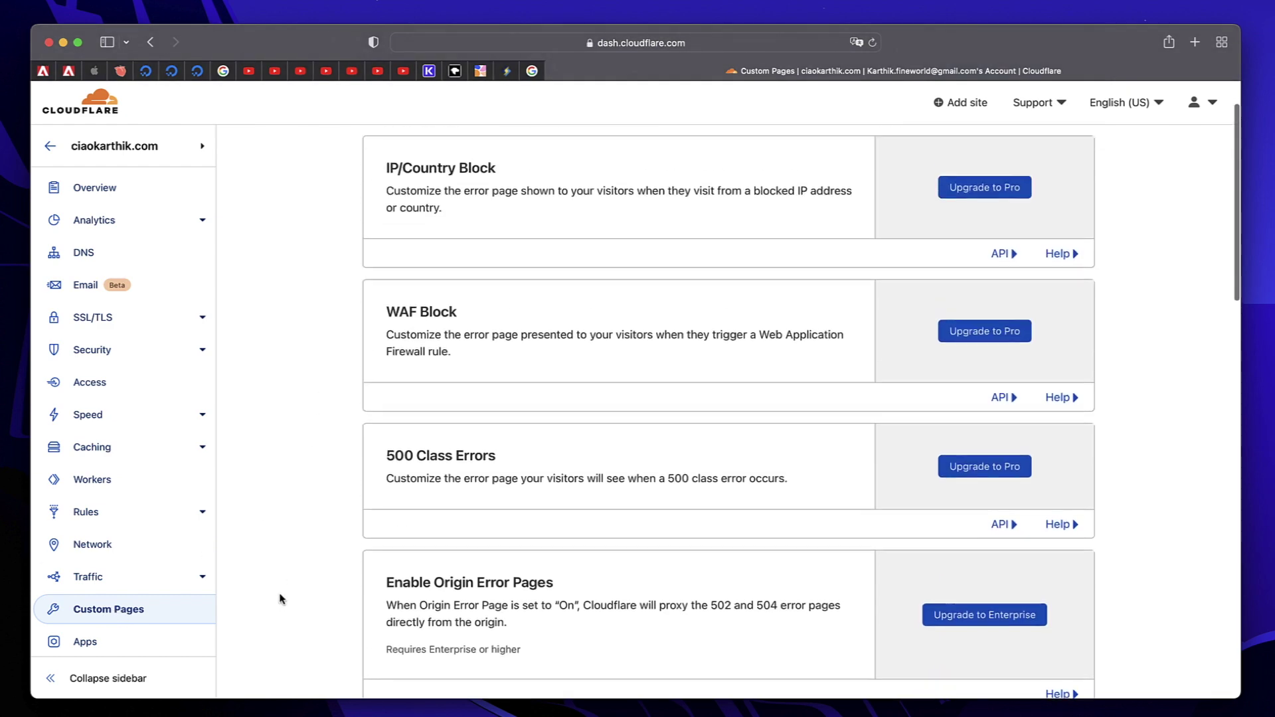
scroll(281, 600, down, 8)
scroll(330, 464, down, 3)
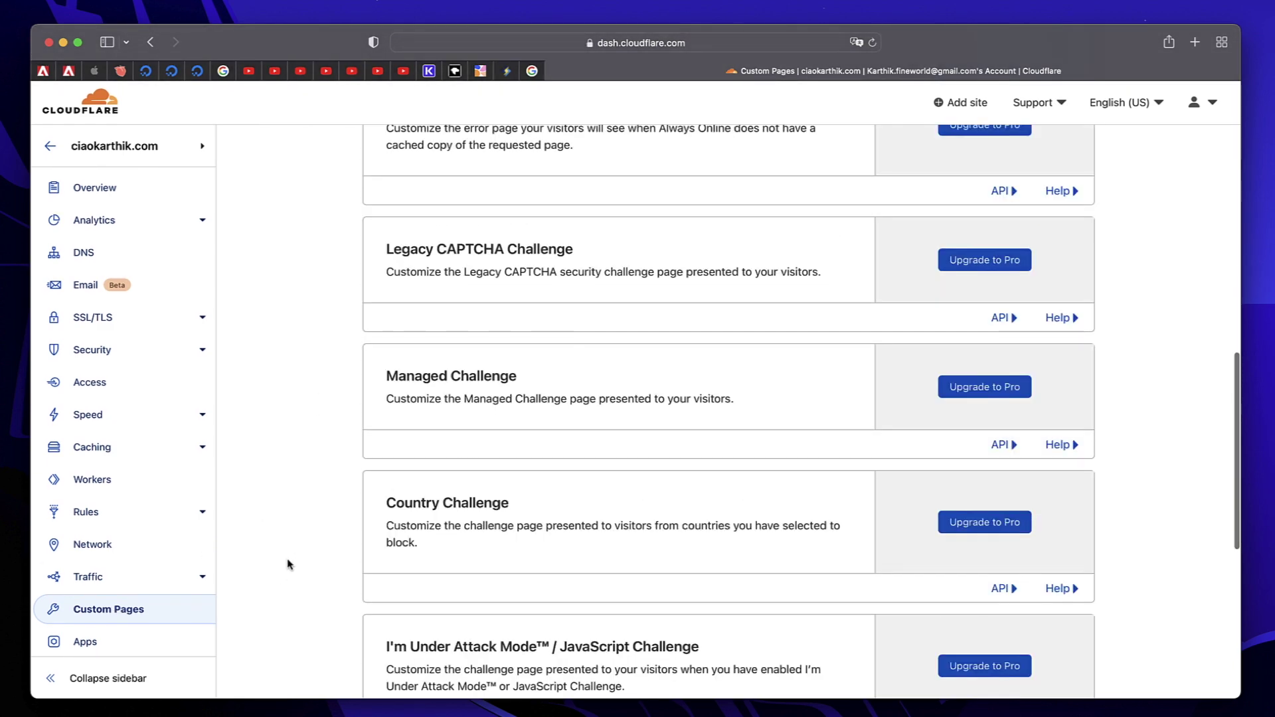
scroll(578, 461, down, 5)
scroll(578, 461, up, 15)
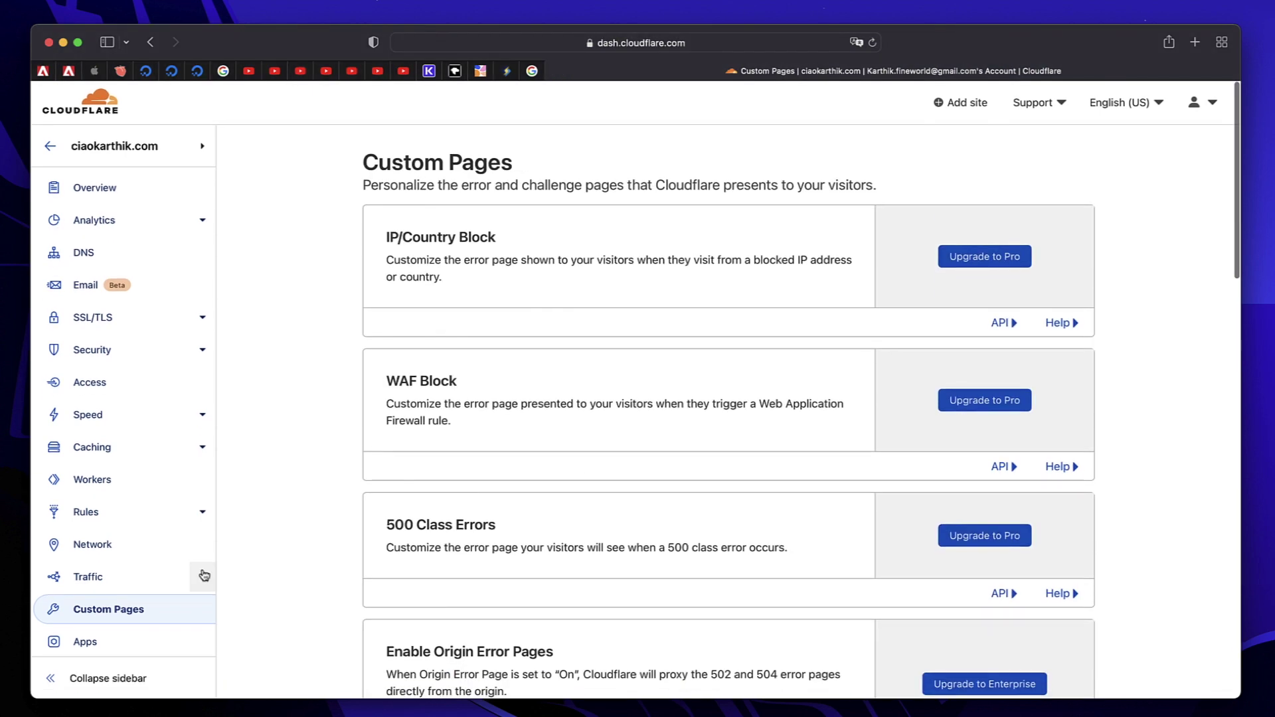
click(79, 553)
scroll(265, 498, down, 15)
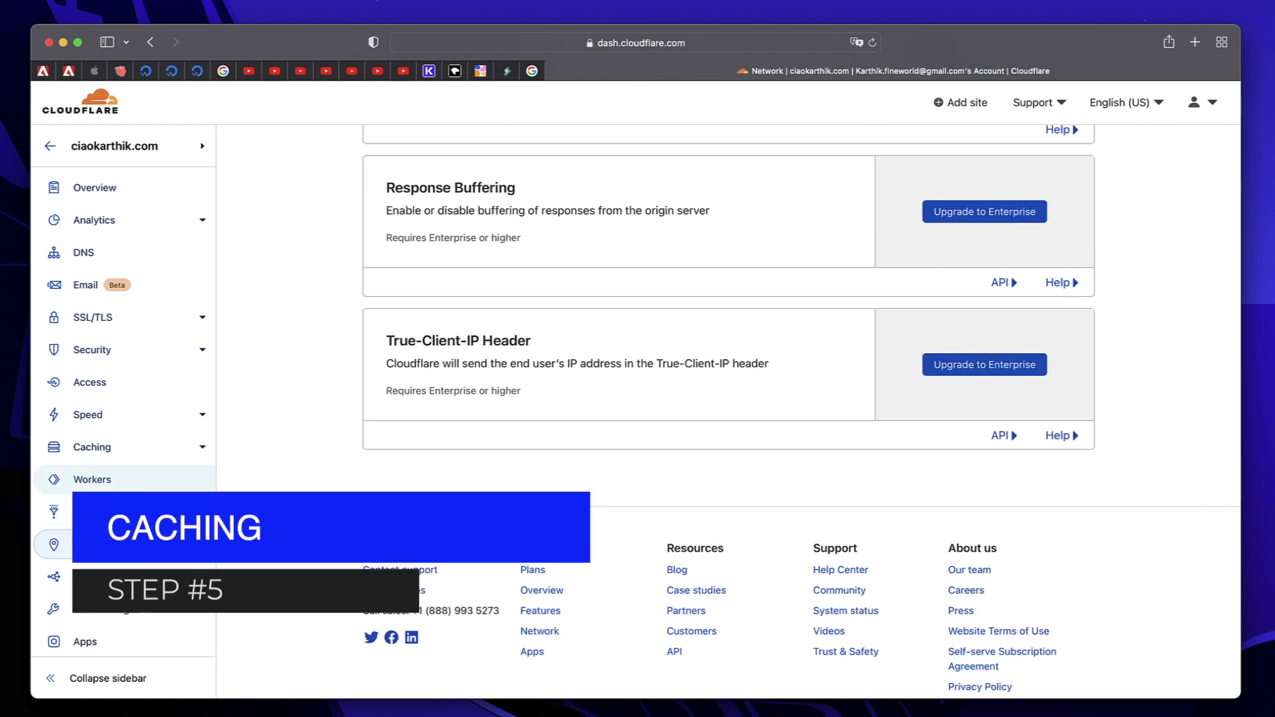
- Open the Caching configuration and select the Development Mode note text
click(112, 458)
click(105, 504)
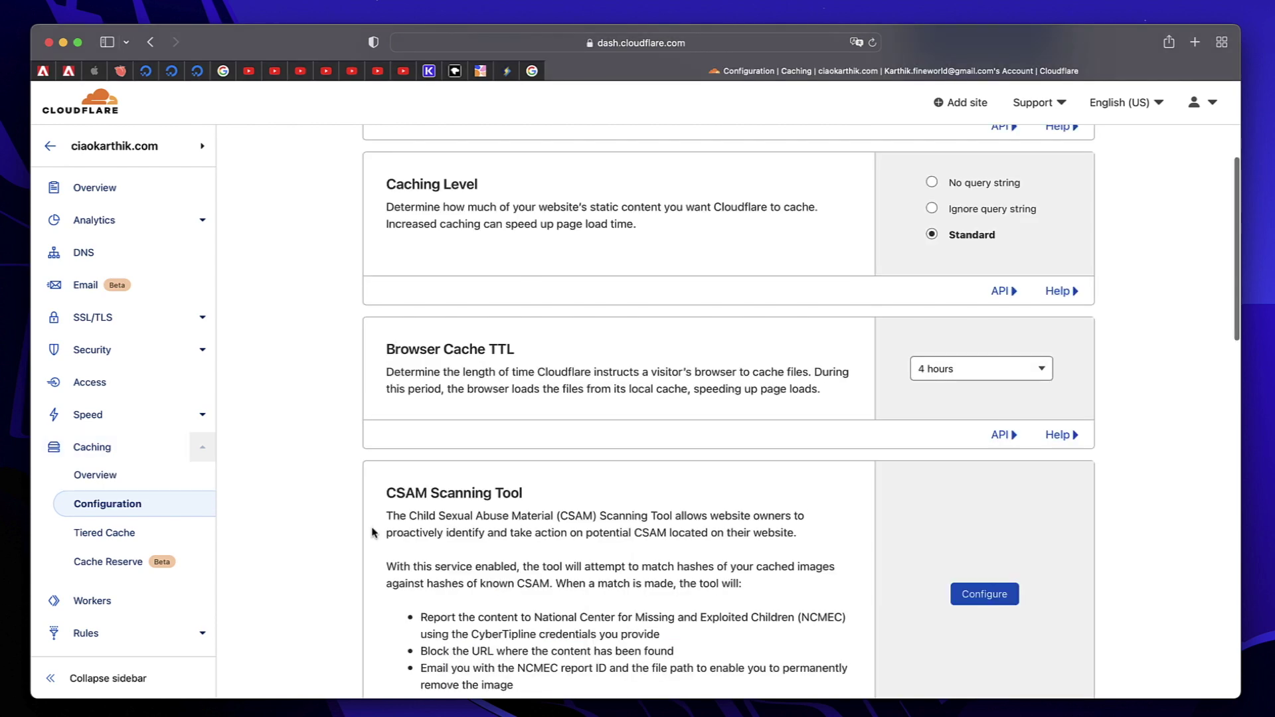
scroll(374, 532, down, 4)
scroll(770, 454, down, 10)
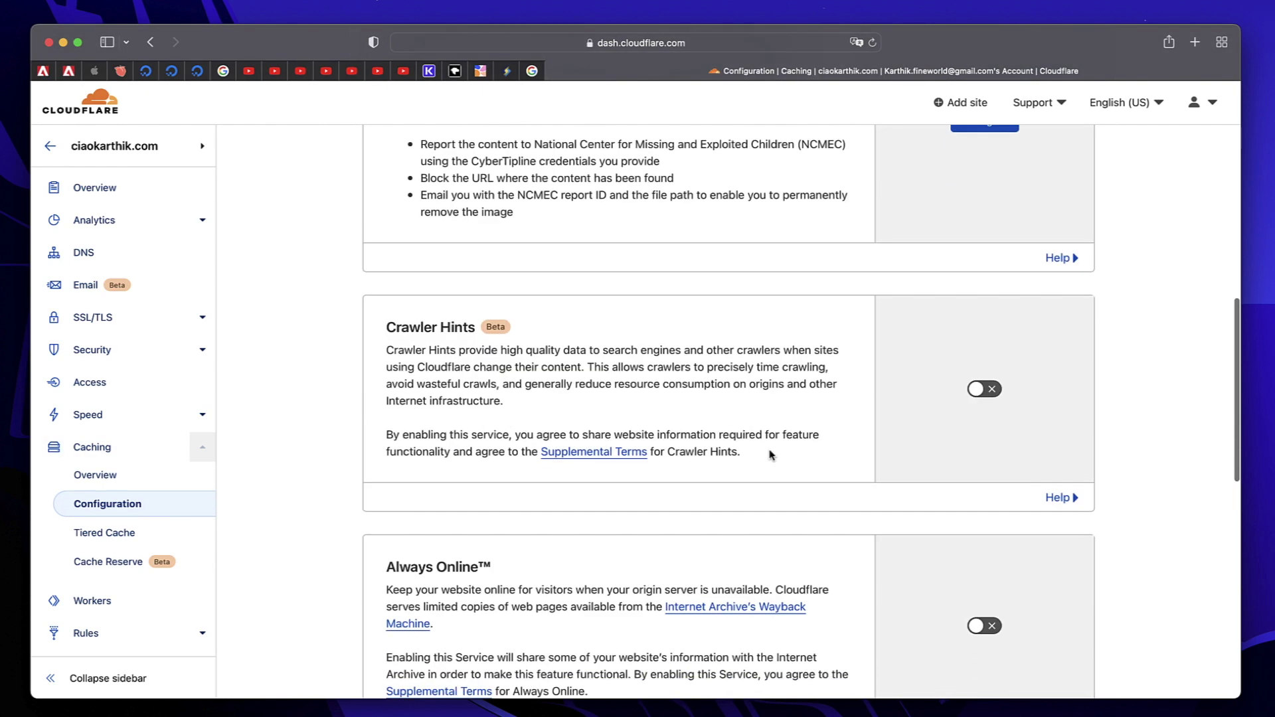
triple_click(643, 260)
triple_click(643, 260)
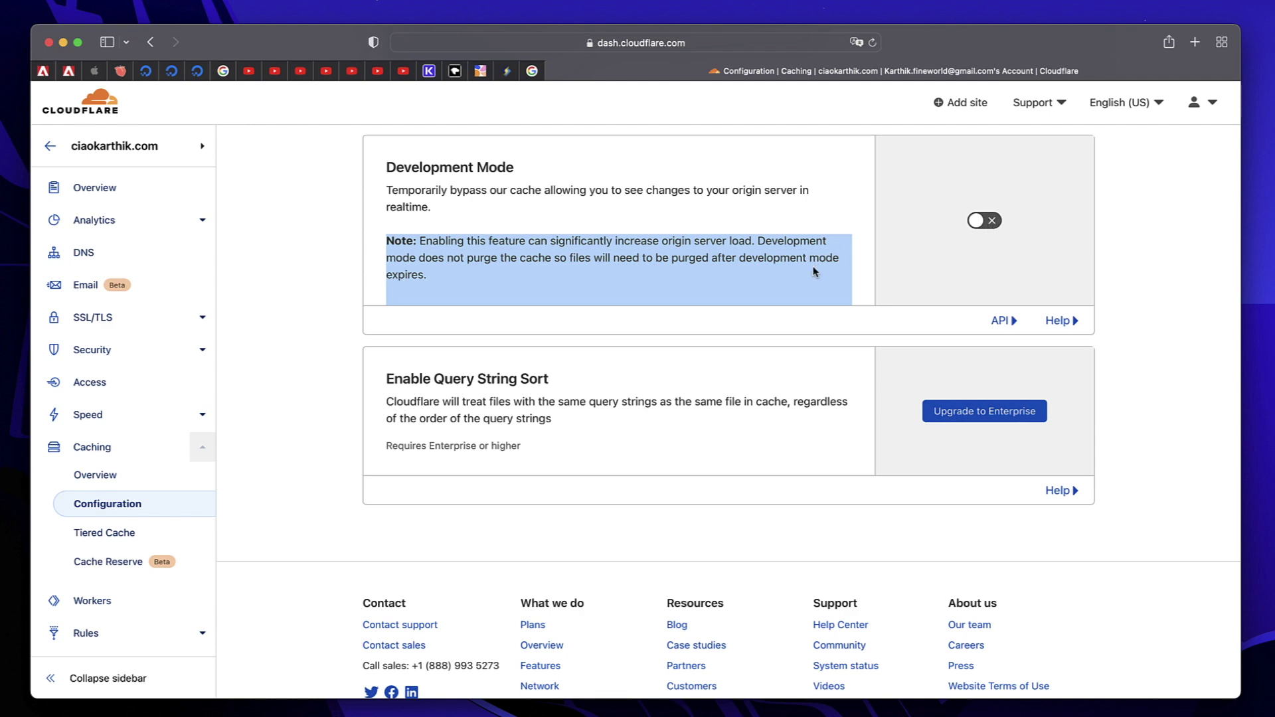
- Look through the caching options and open the Tiered Cache settings
scroll(815, 271, up, 1)
scroll(815, 271, down, 2)
scroll(815, 271, up, 1)
scroll(815, 271, up, 6)
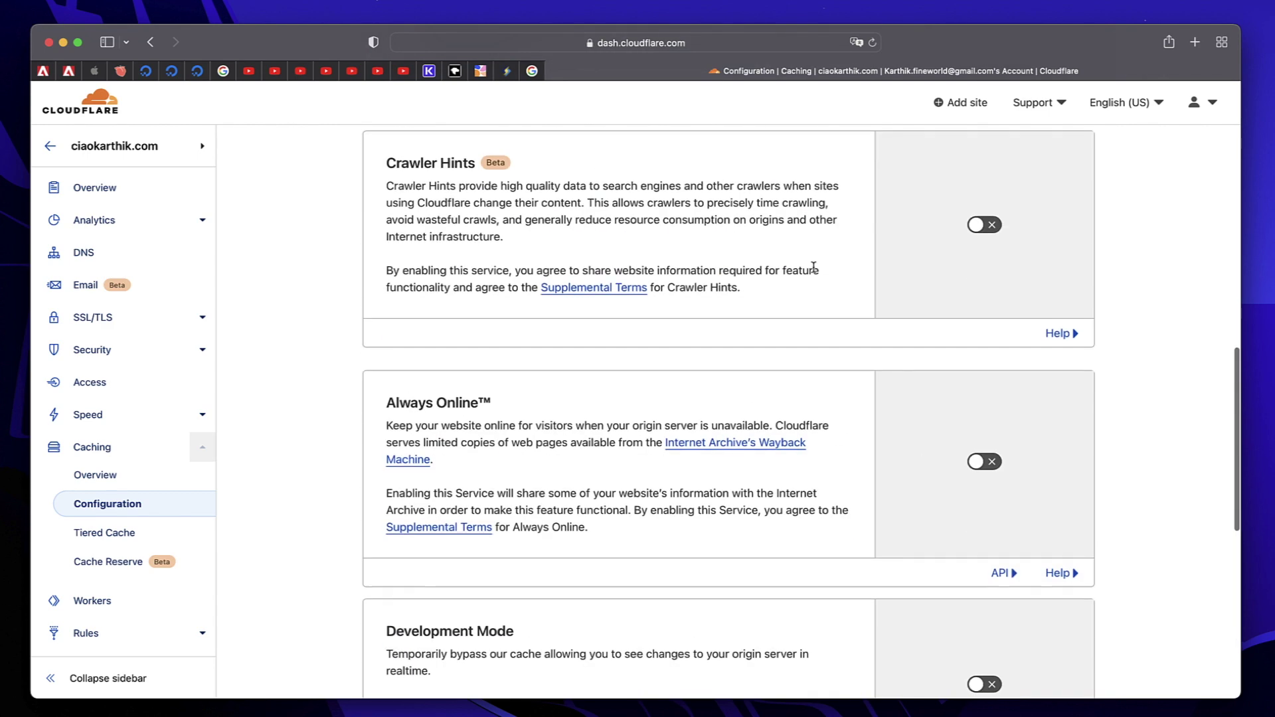
scroll(815, 271, down, 3)
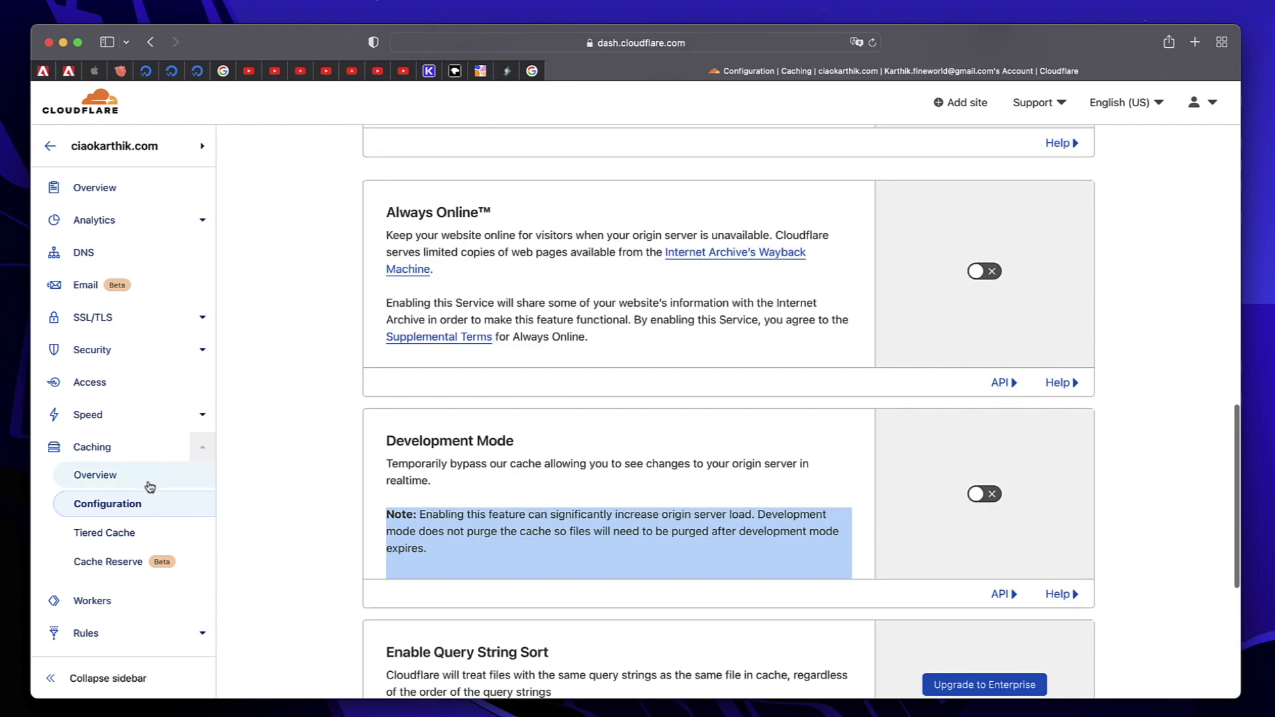
click(146, 534)
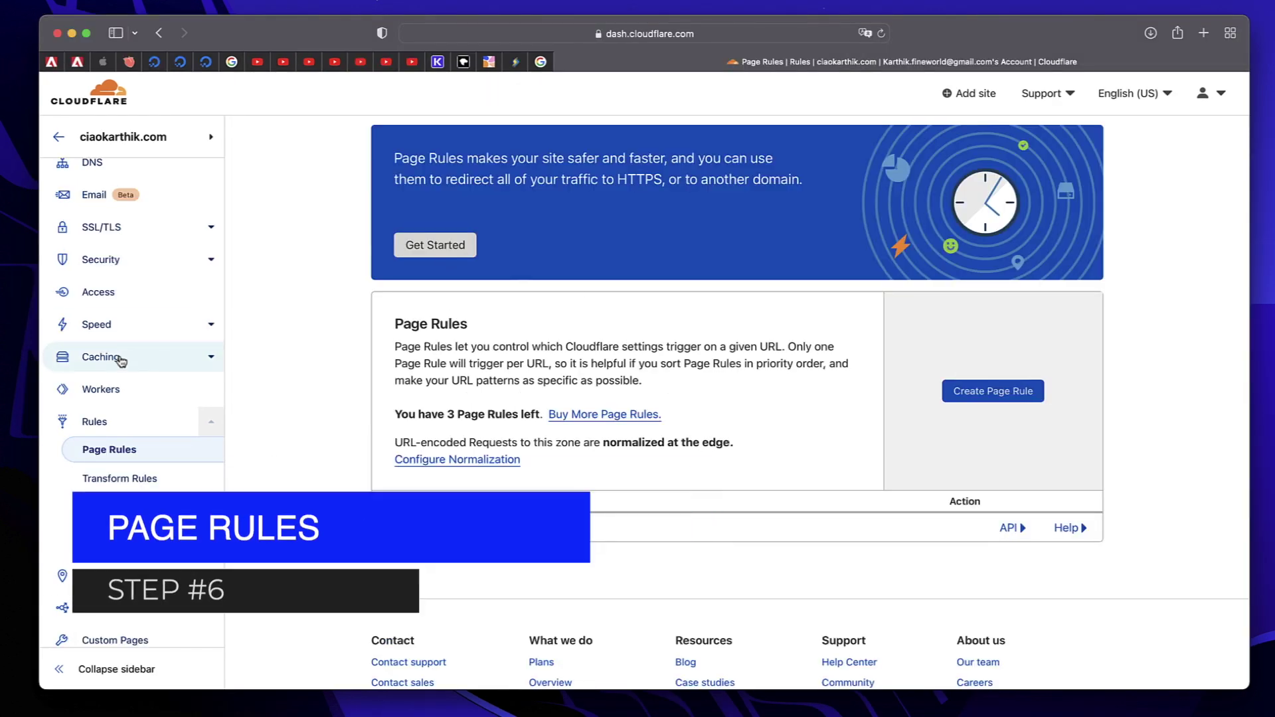
- Go to Rules > Page Rules for ciaokarthik.com and read its description, 3 rules remaining
click(121, 361)
scroll(119, 358, down, 3)
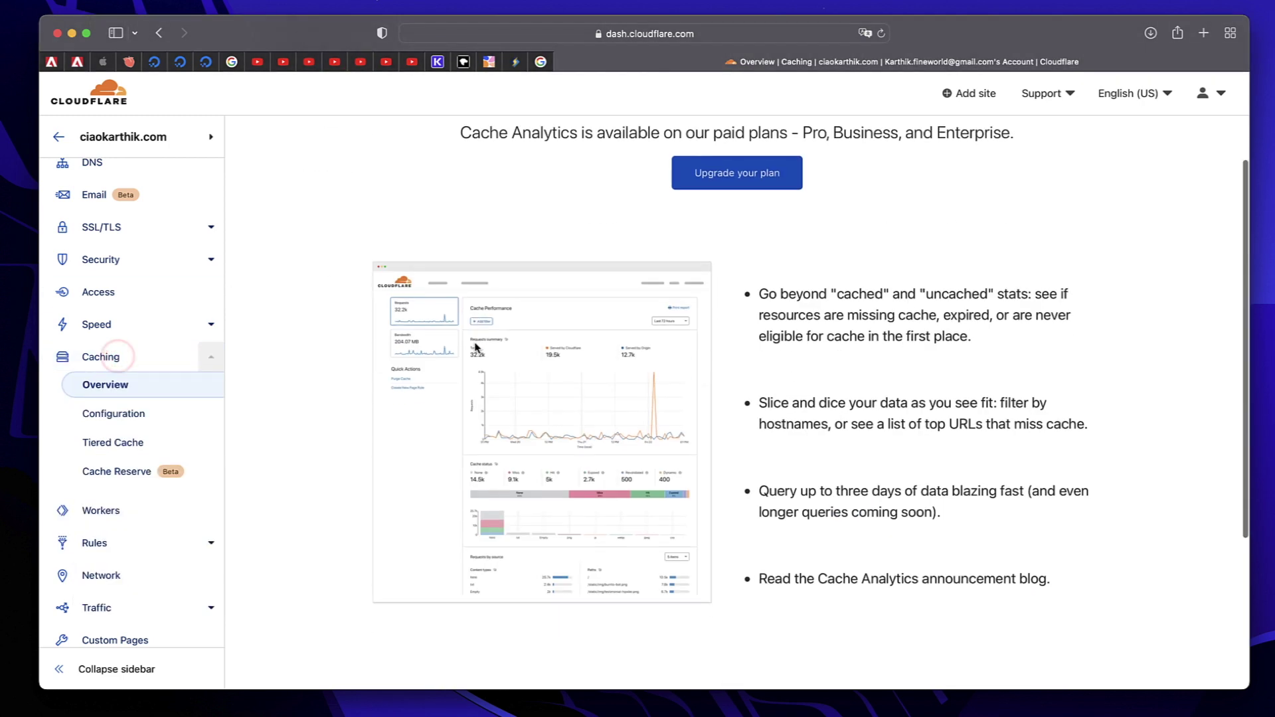
click(168, 360)
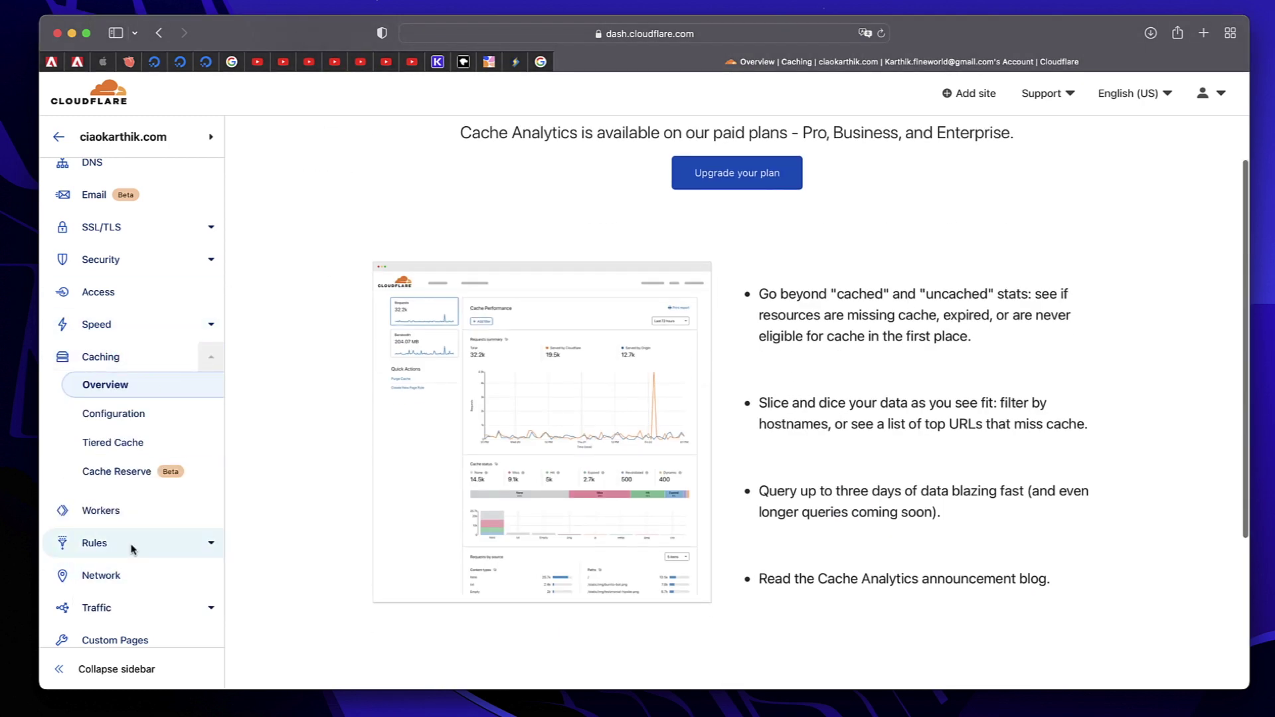
click(131, 548)
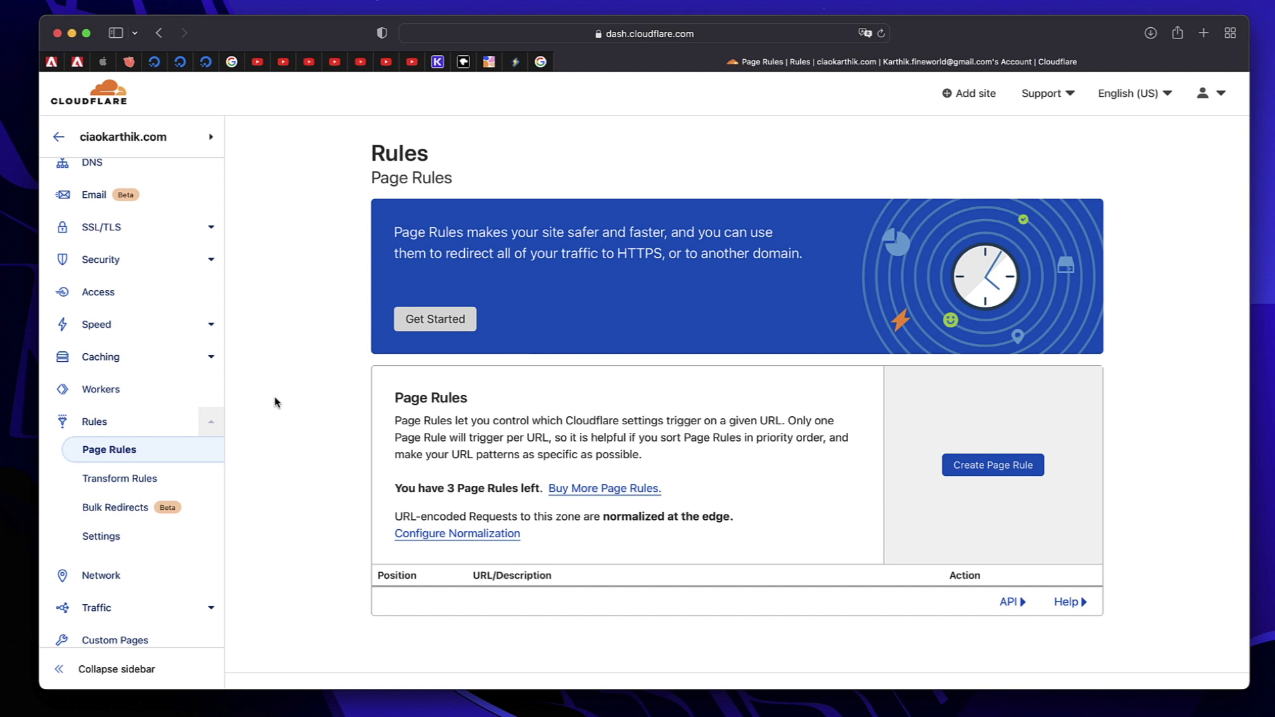
scroll(275, 402, down, 4)
triple_click(492, 293)
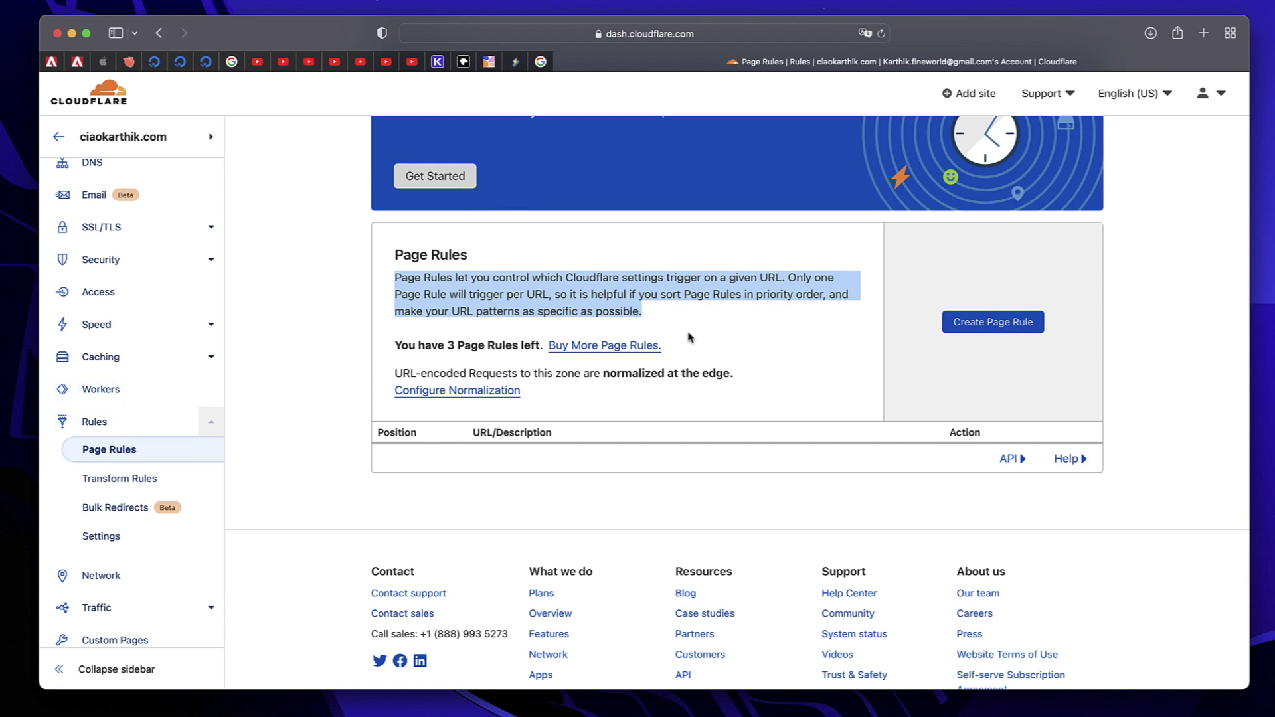
- Create a new page rule and enter ciaokarthik.com in its URL field
click(1011, 327)
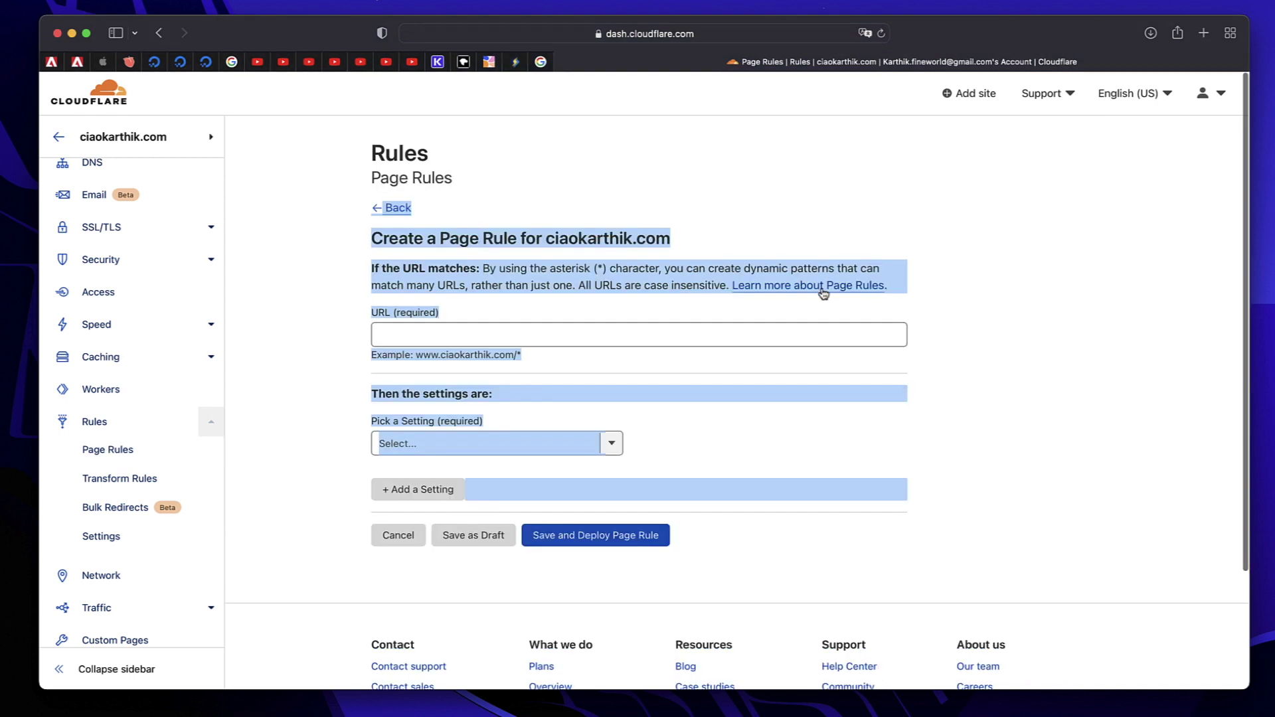
click(1047, 285)
click(501, 334)
click(309, 344)
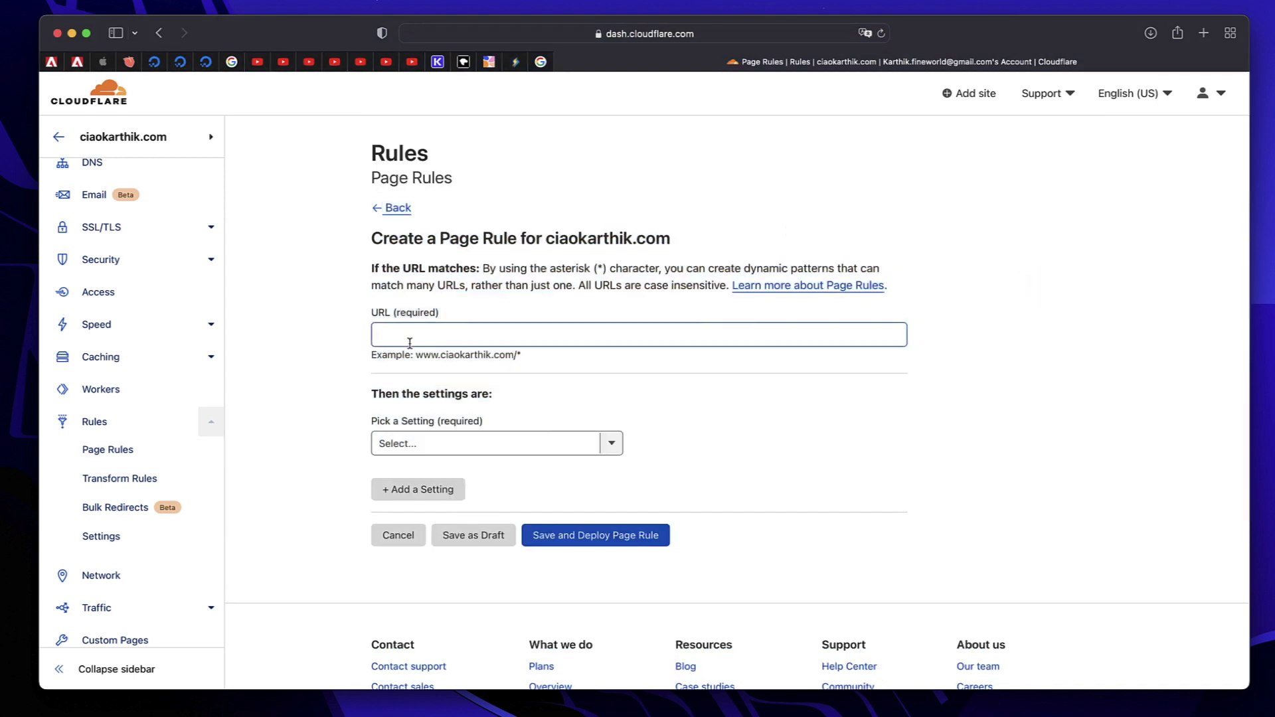
click(412, 341)
text(www)
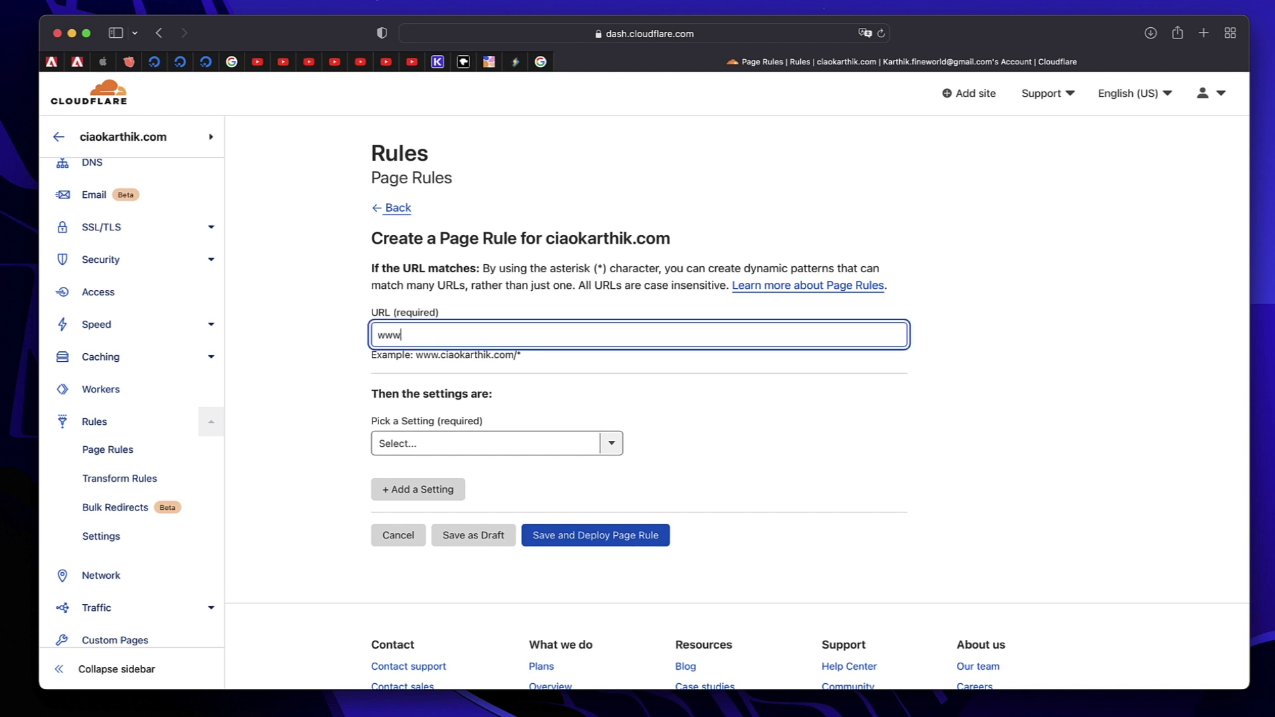
key(BackSpace)
key(BackSpace)
key(BackSpace)
text(ciaokarthik.com)
click(301, 370)
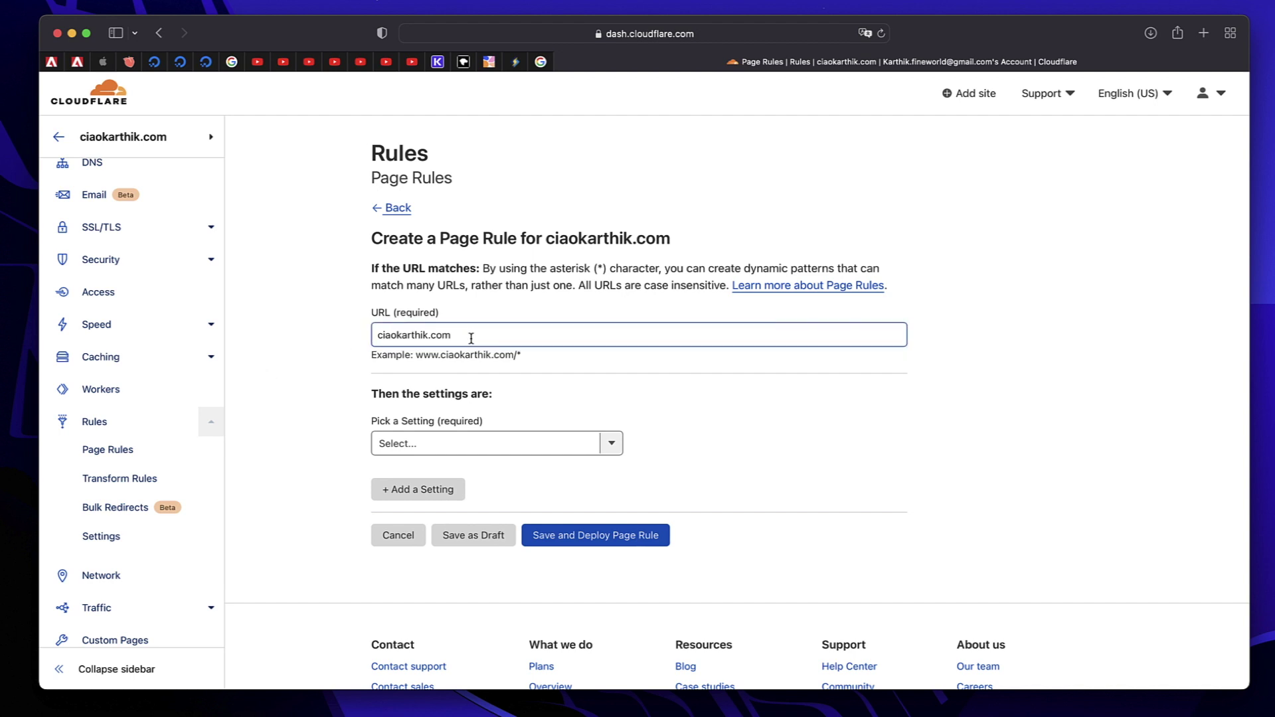
- Extend the URL pattern to ciaokarthik.com/wp-admin*
click(471, 338)
text(/)
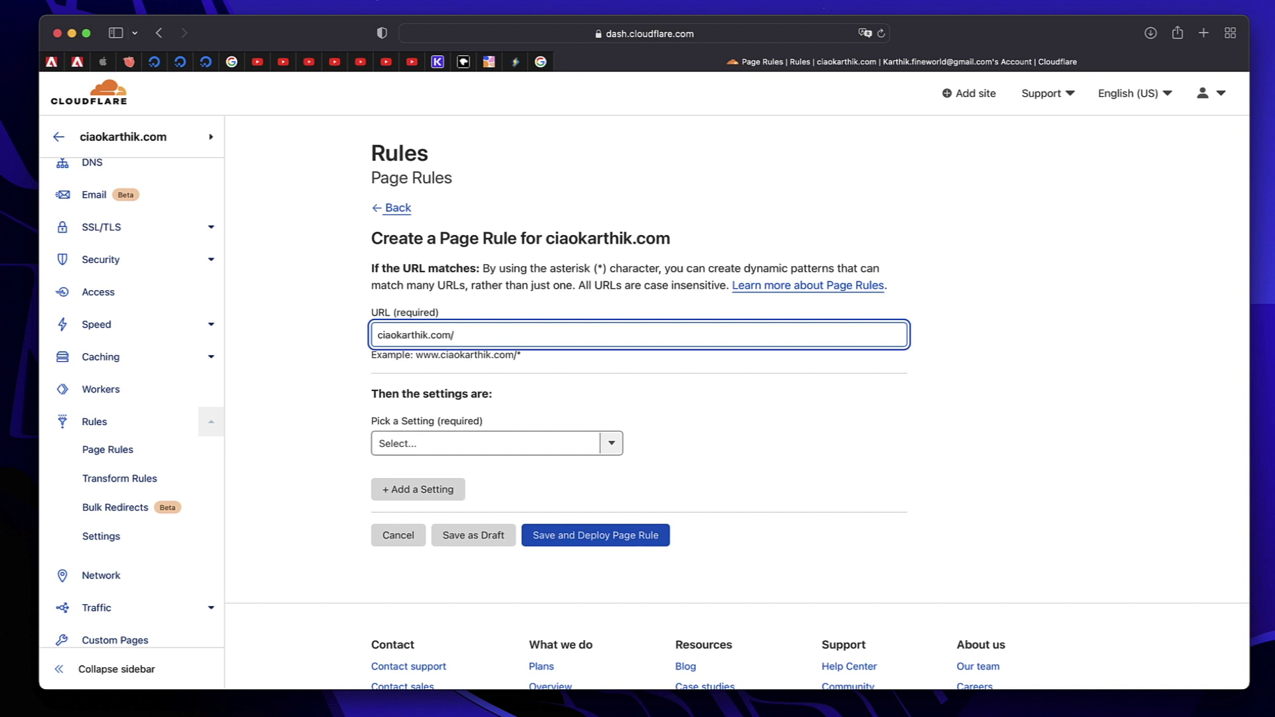
text(wp-admin*)
click(322, 328)
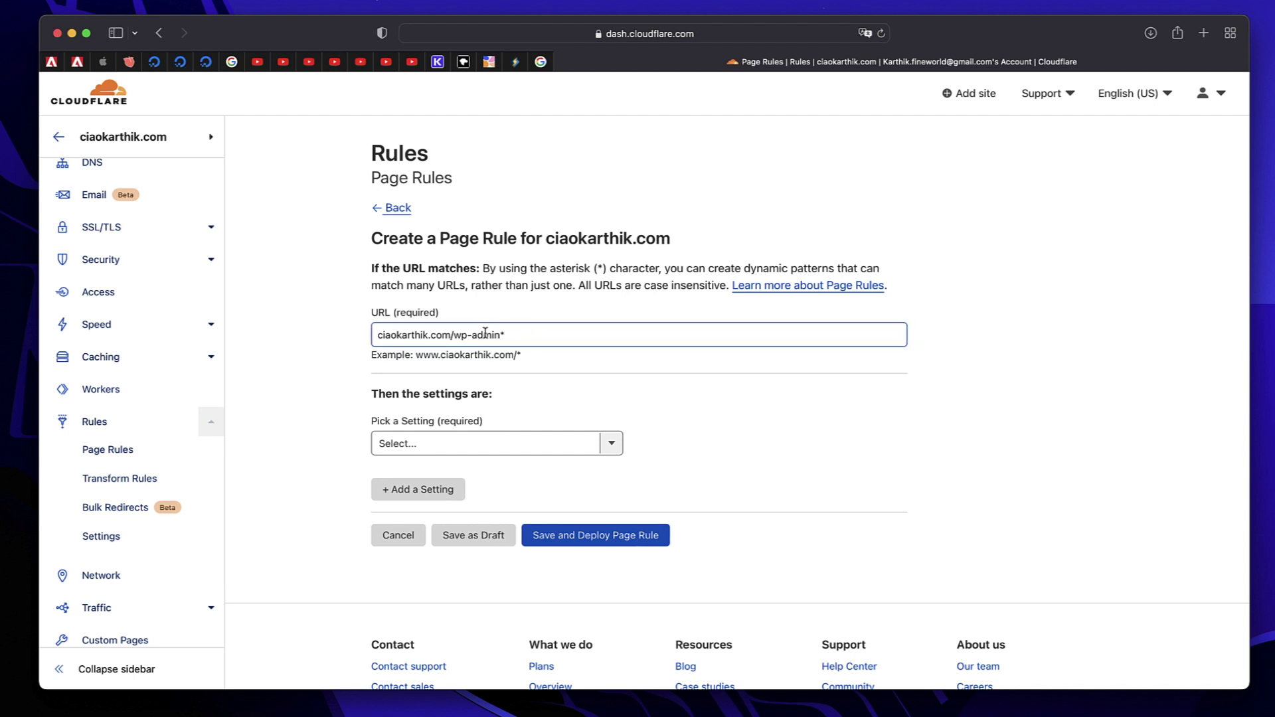
click(410, 339)
triple_click(411, 340)
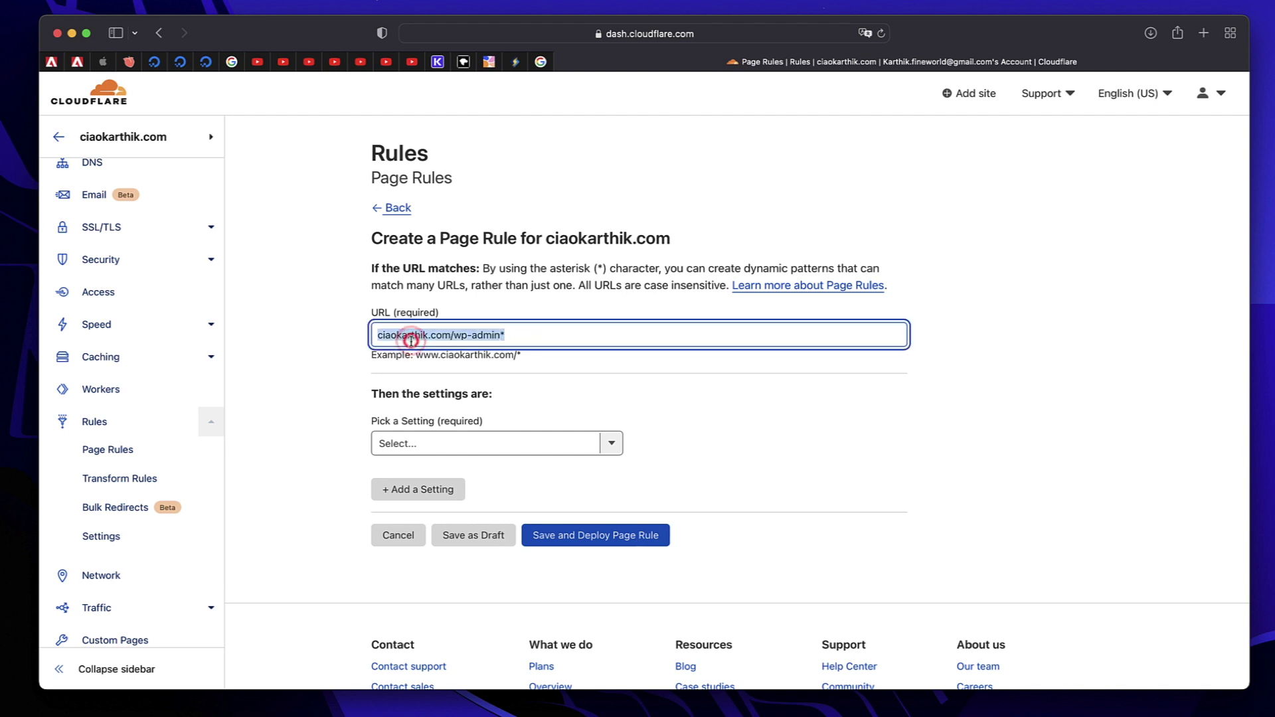
click(328, 350)
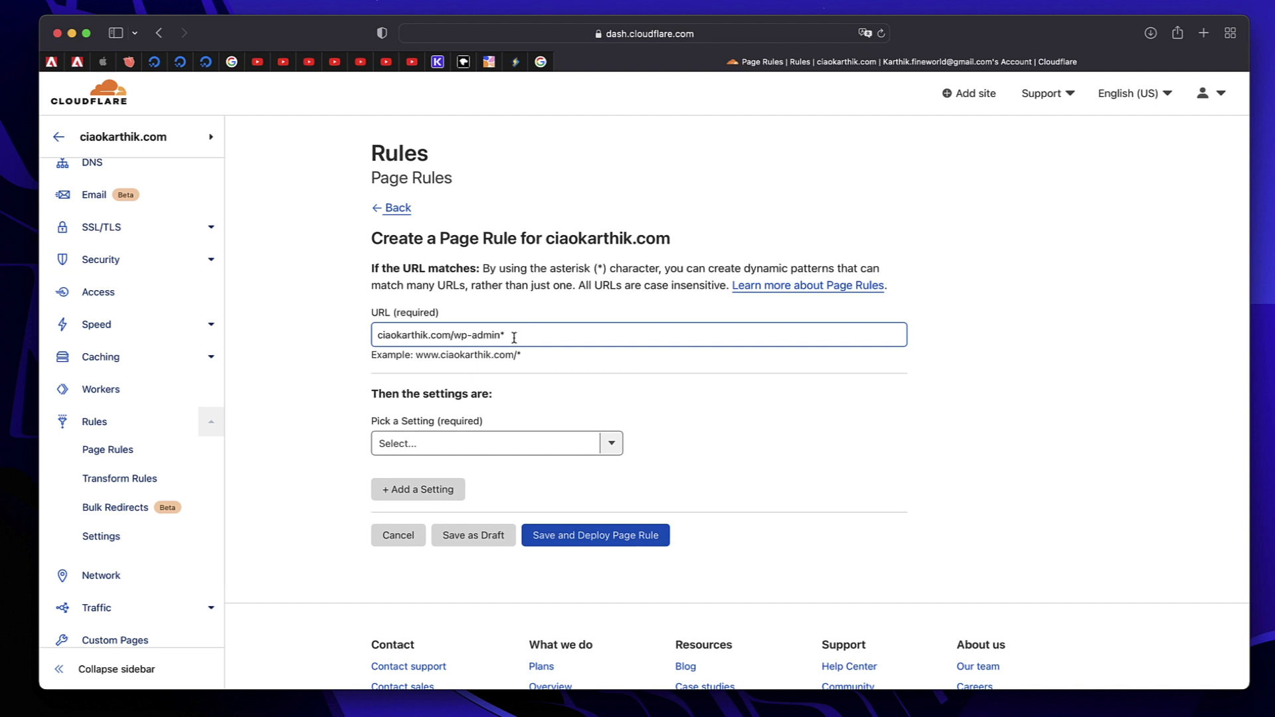
click(322, 423)
scroll(322, 423, down, 3)
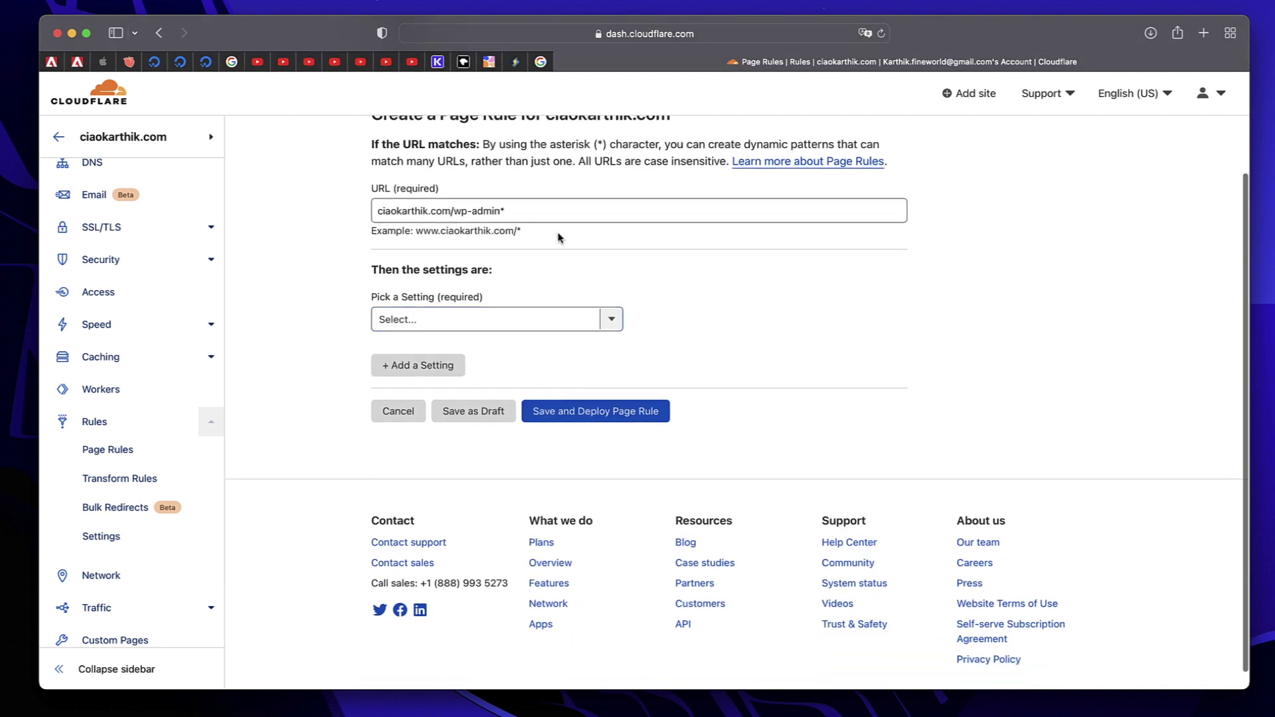
- Add Security Level as the rule's setting and set it to High
click(611, 320)
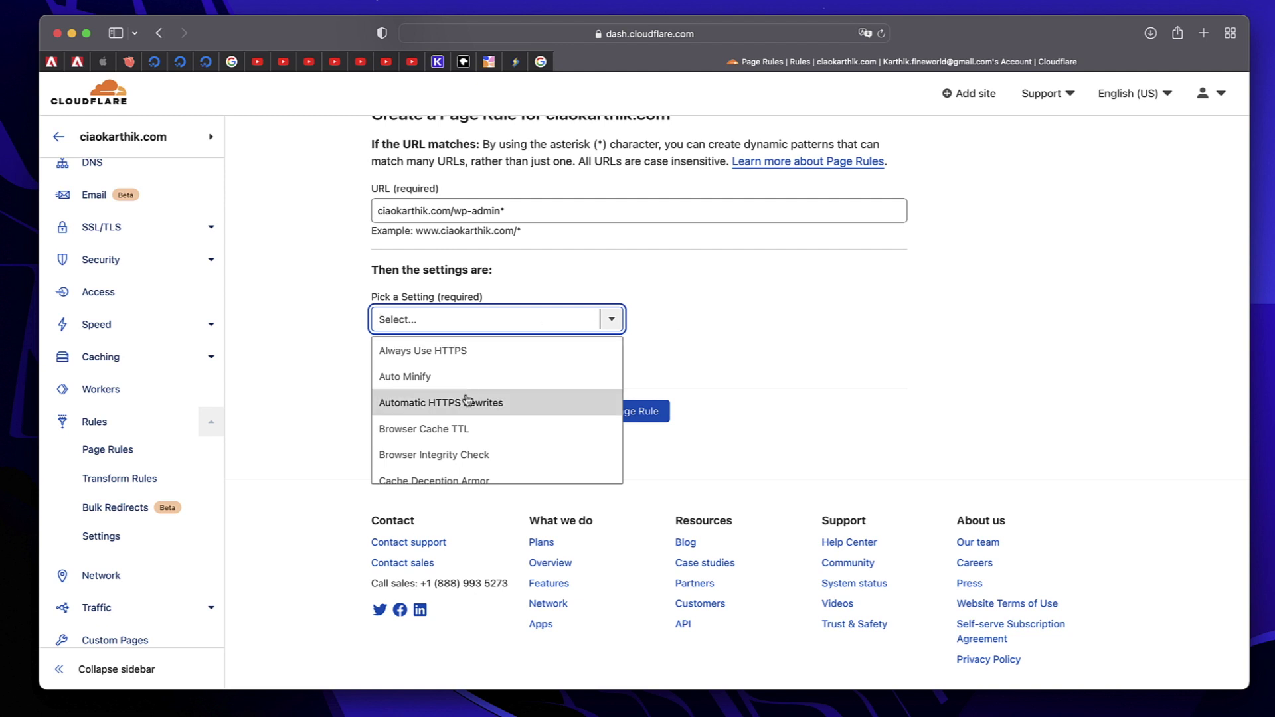
scroll(465, 402, down, 10)
scroll(468, 399, up, 3)
scroll(468, 399, down, 3)
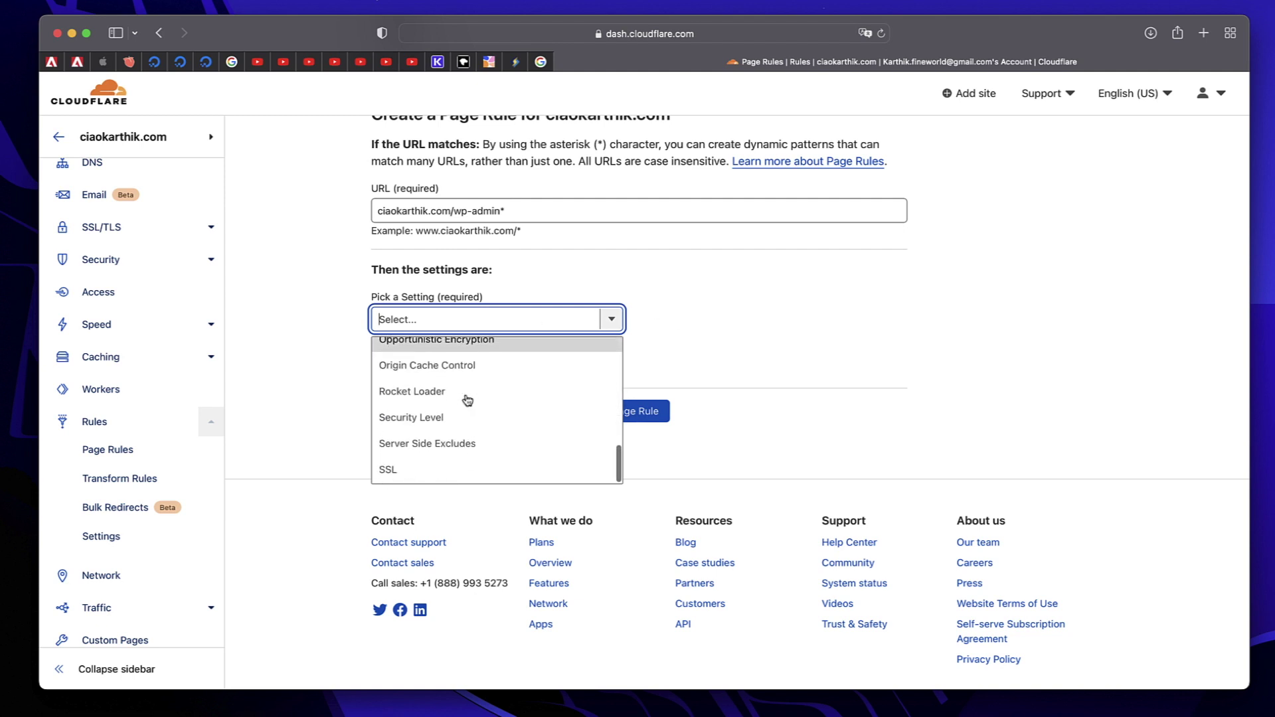
click(462, 431)
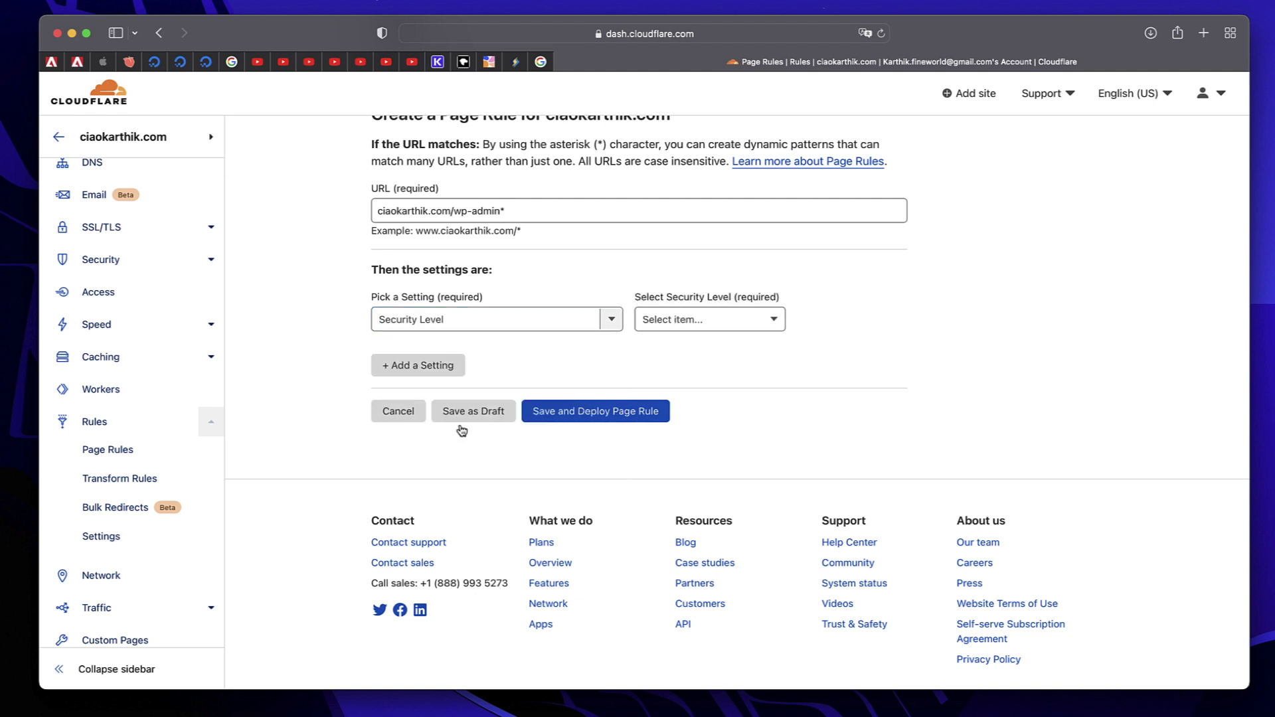
click(747, 319)
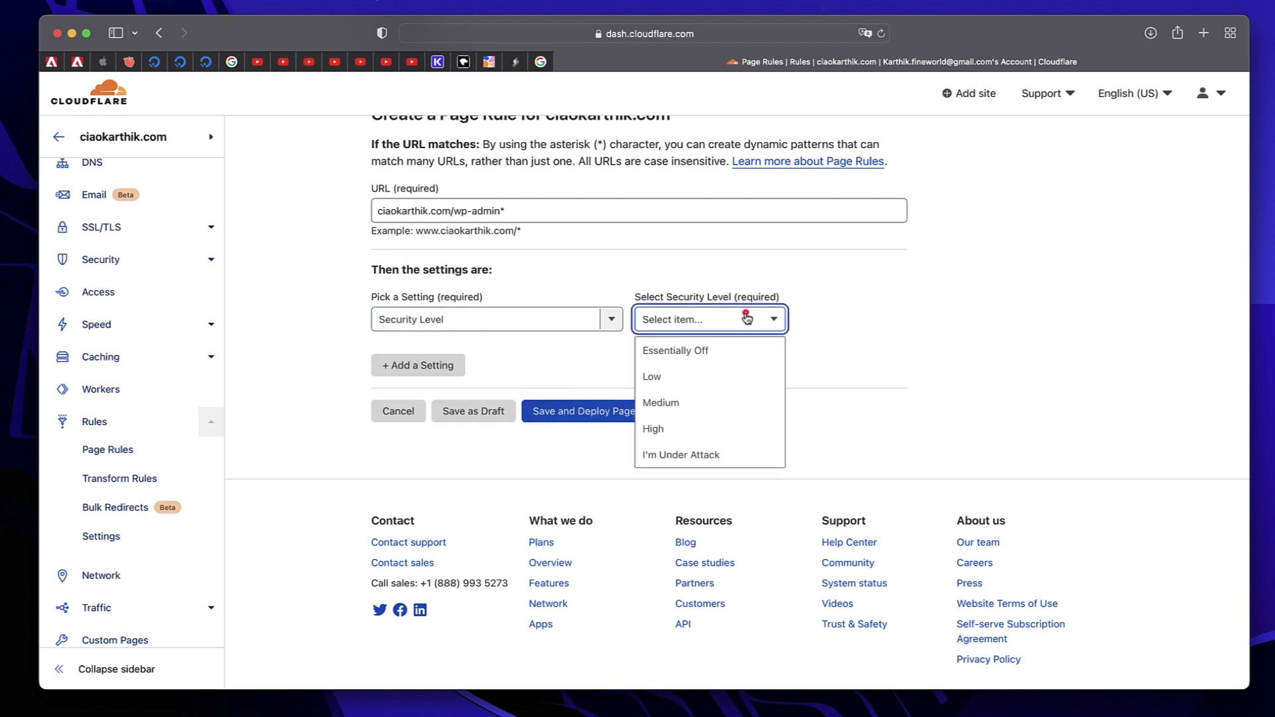
click(710, 425)
click(868, 368)
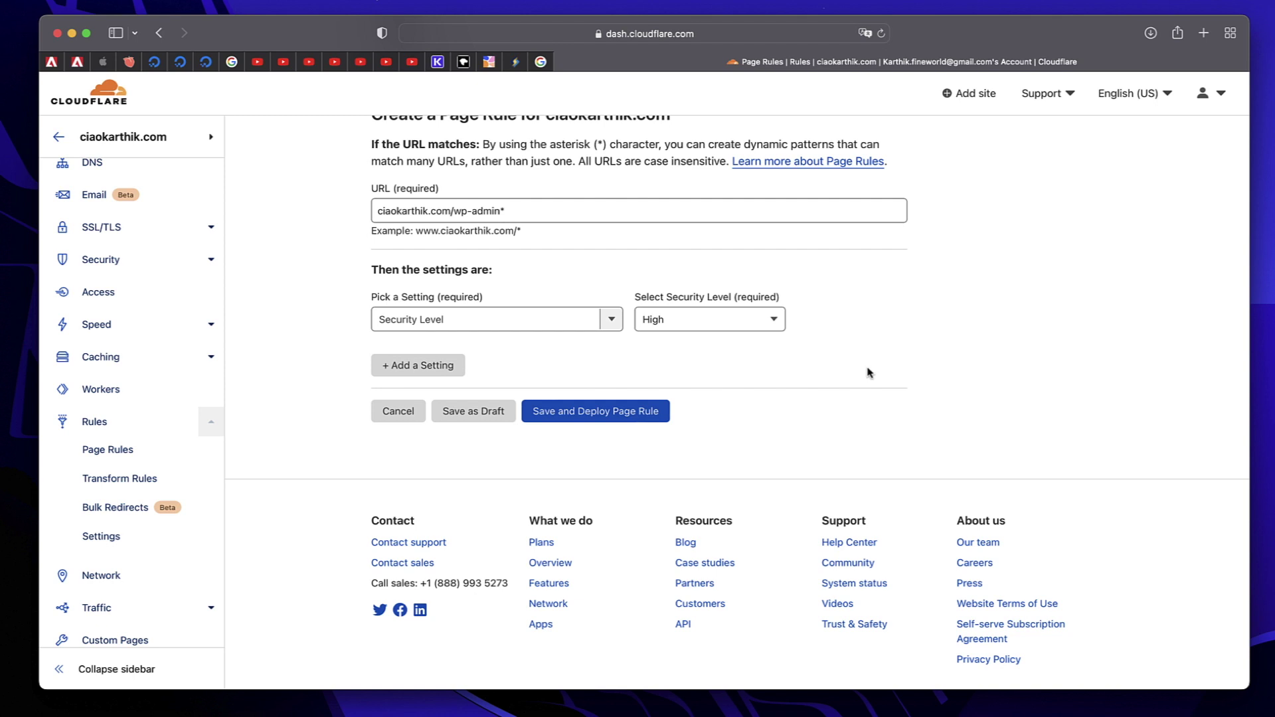
- Add a second setting, Cache Level, set to Bypass
click(442, 364)
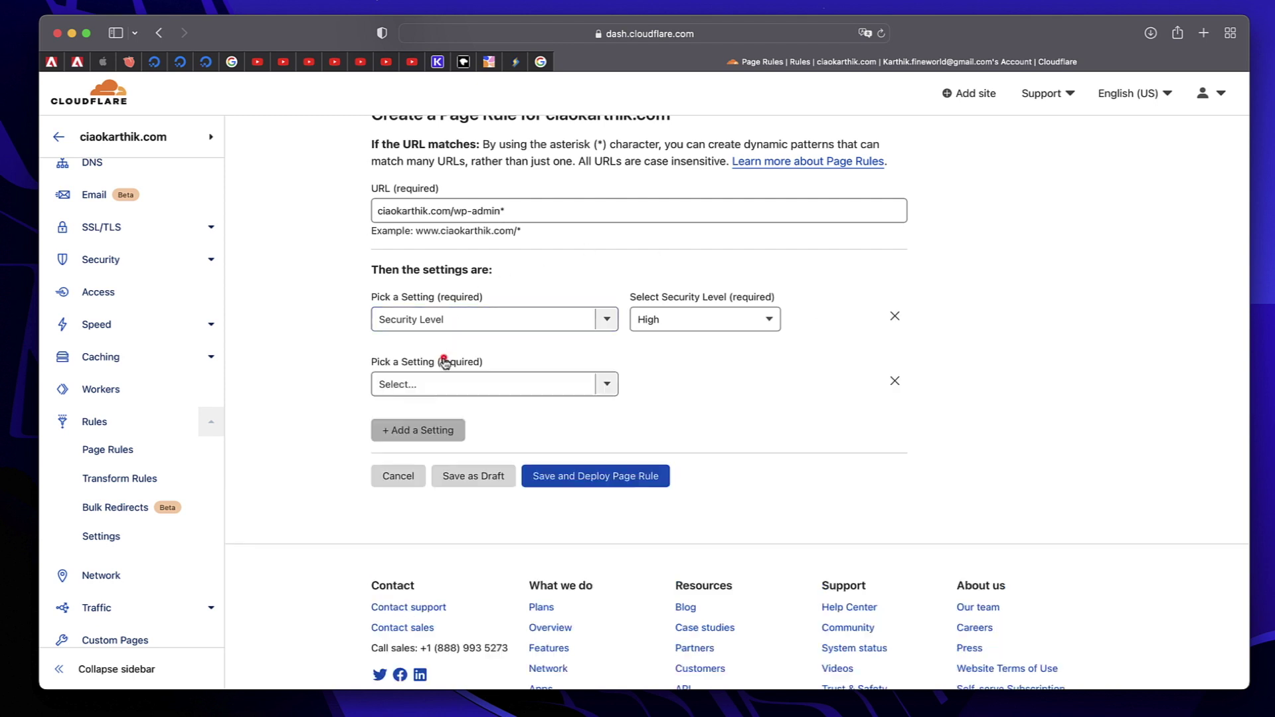
click(523, 384)
scroll(505, 463, down, 1)
click(489, 499)
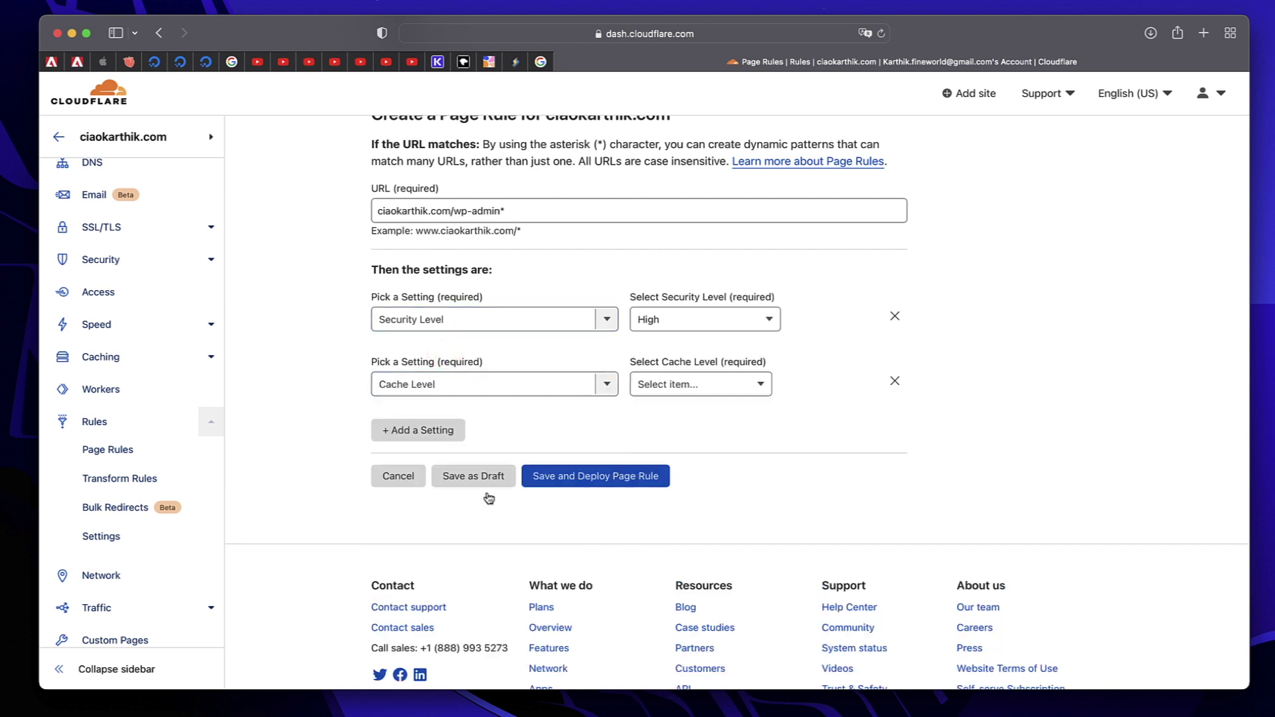
click(725, 390)
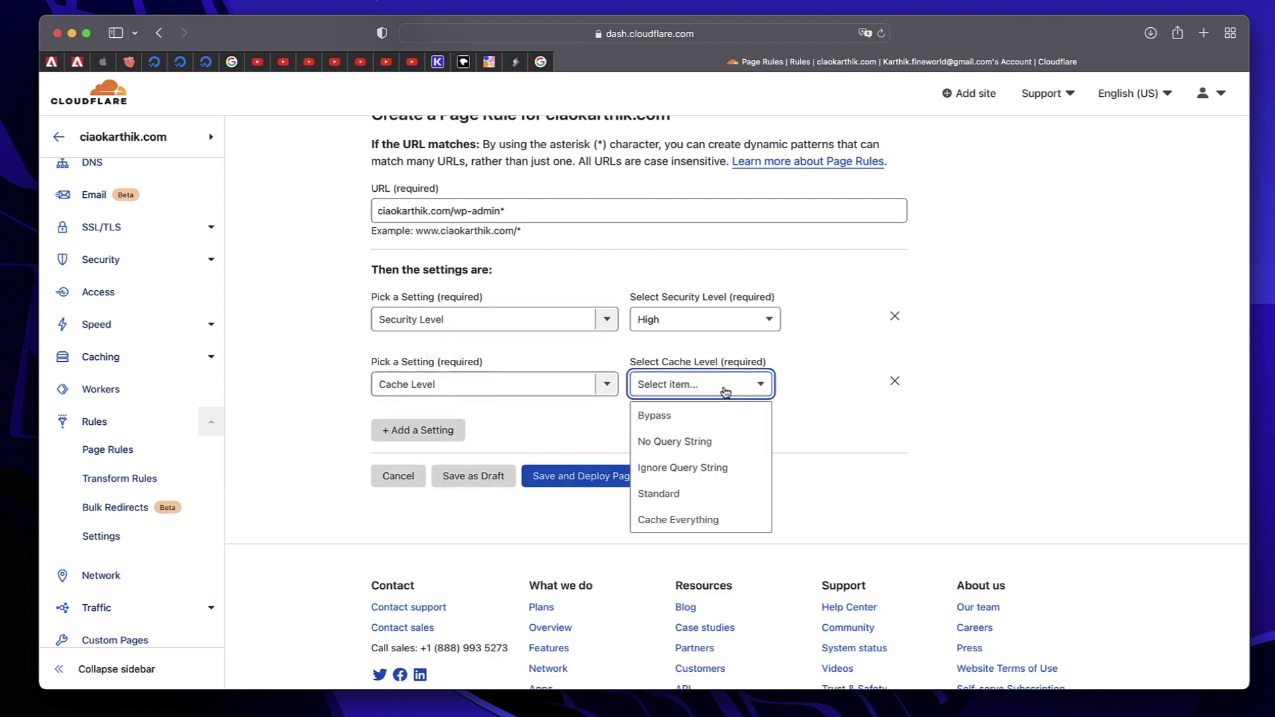
click(717, 417)
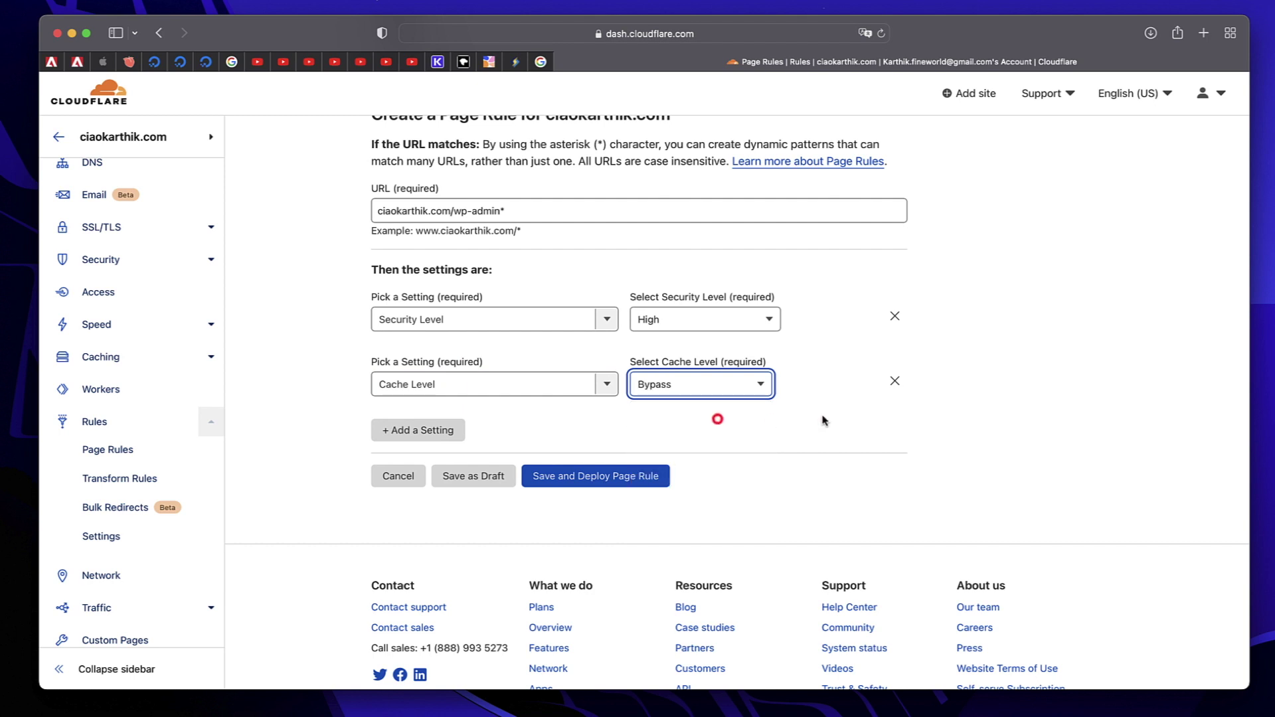
click(1017, 428)
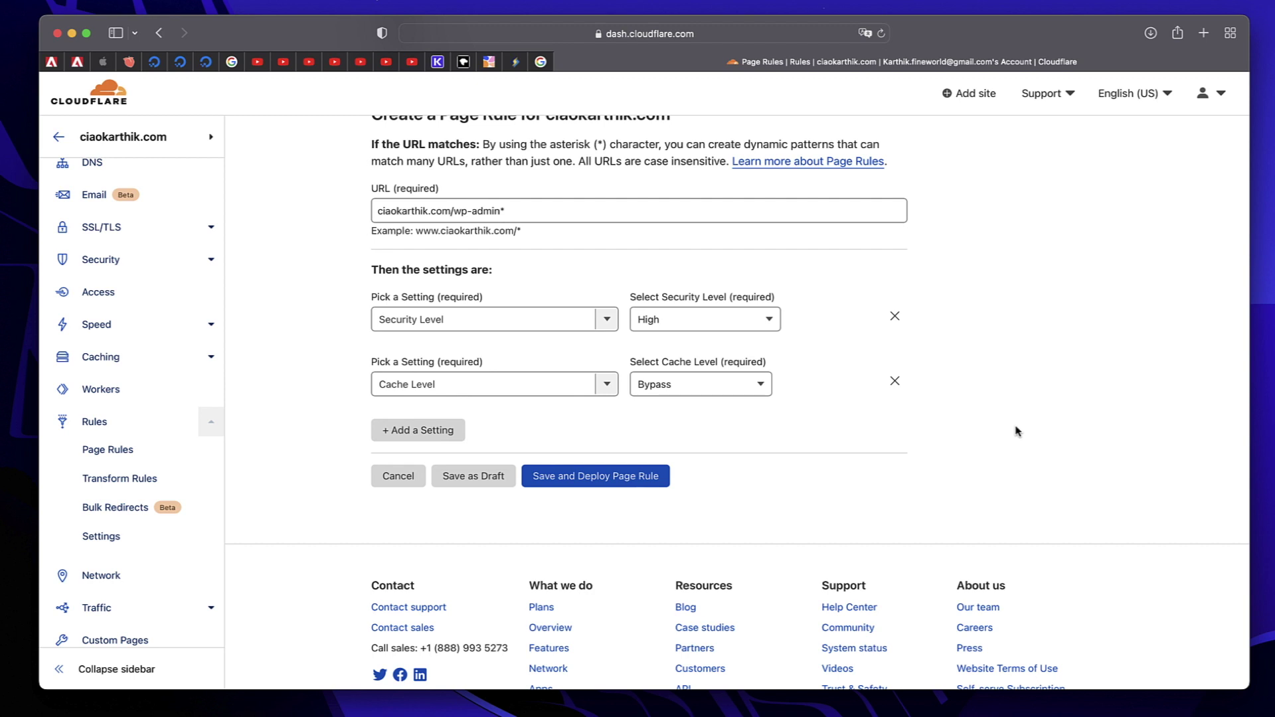
click(717, 392)
click(719, 392)
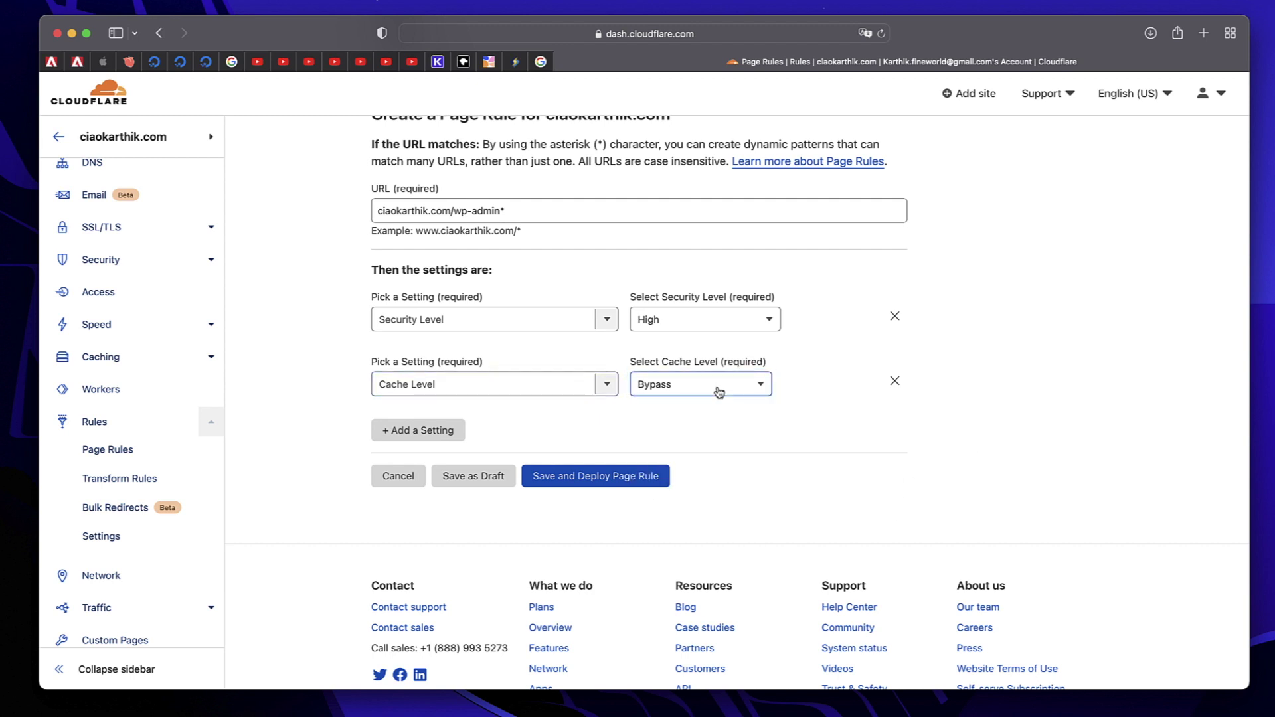
click(954, 424)
click(620, 216)
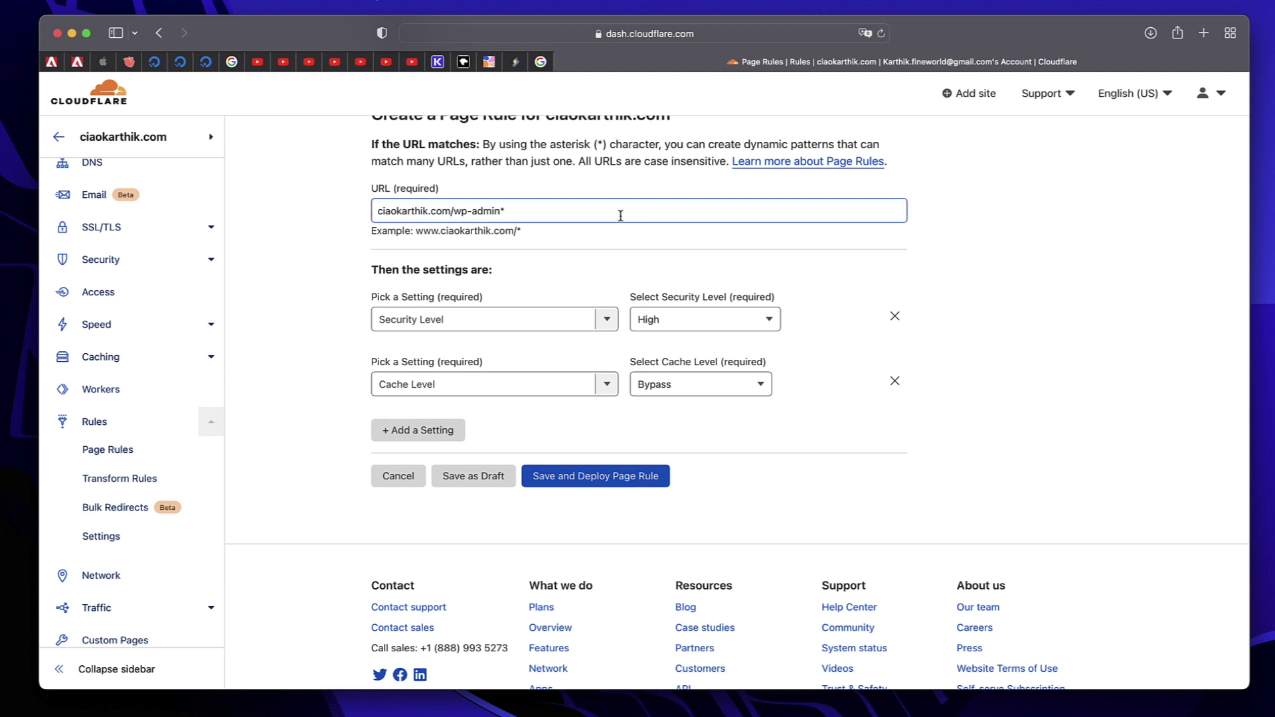
- Add Disable Apps as the third setting
click(396, 431)
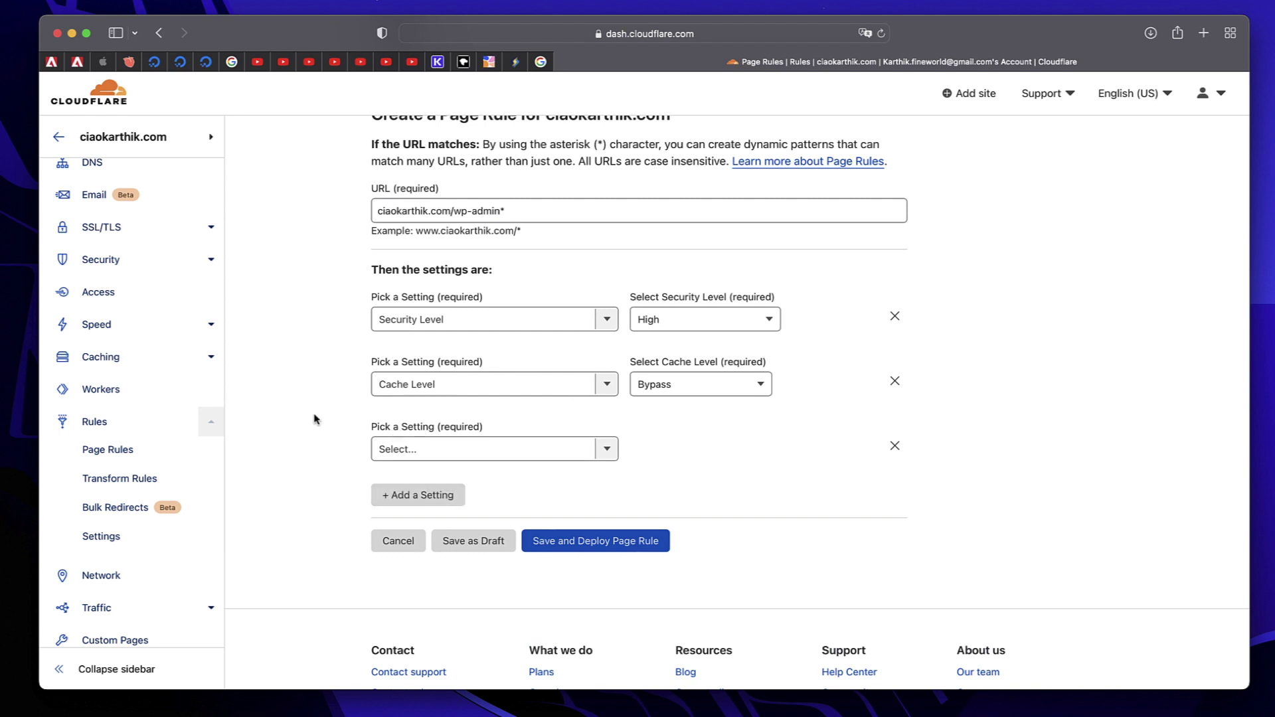
click(603, 448)
scroll(507, 526, down, 3)
scroll(505, 527, down, 3)
scroll(504, 527, up, 4)
scroll(503, 526, down, 1)
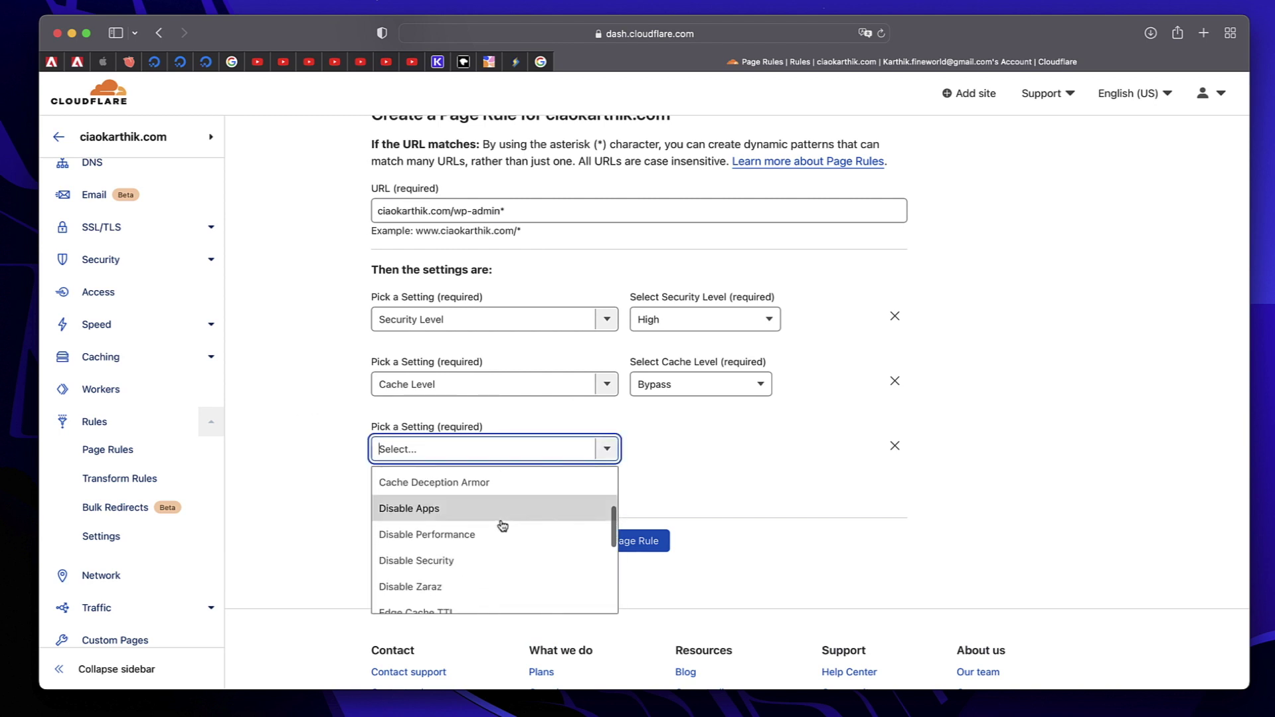
click(473, 518)
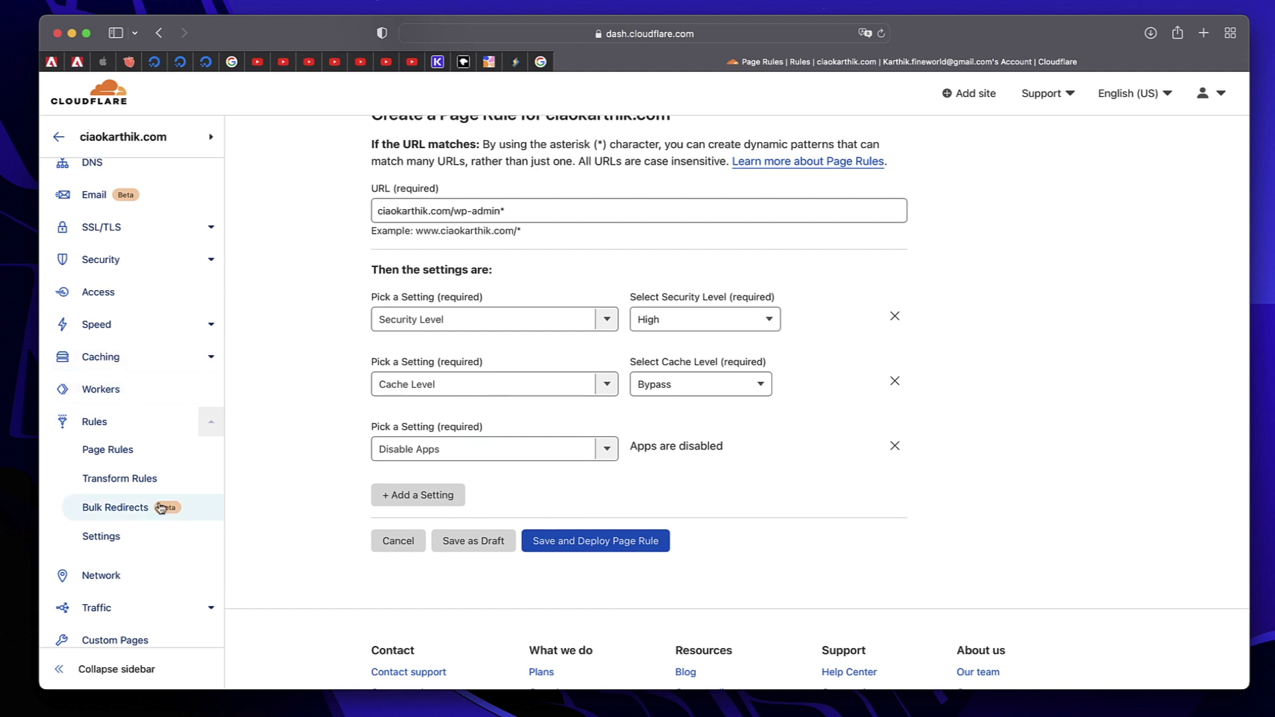
scroll(160, 508, down, 3)
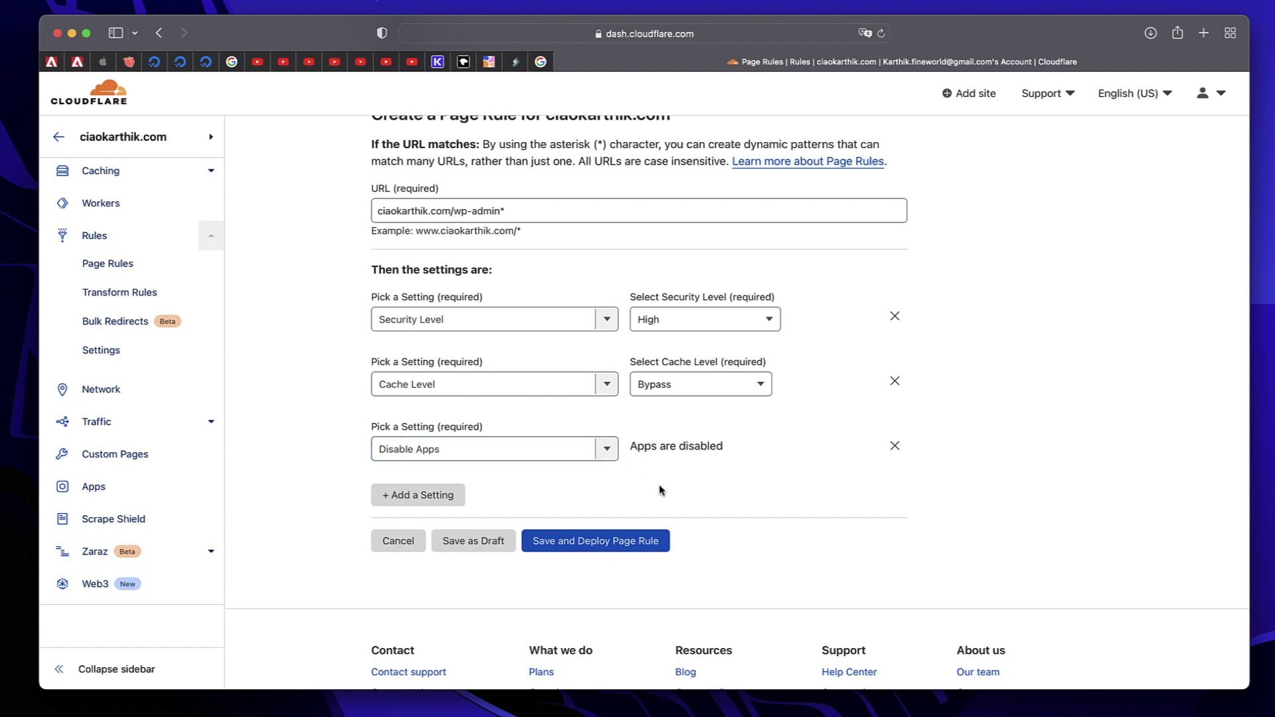
- Add Disable Performance as the fourth setting
click(416, 495)
click(552, 514)
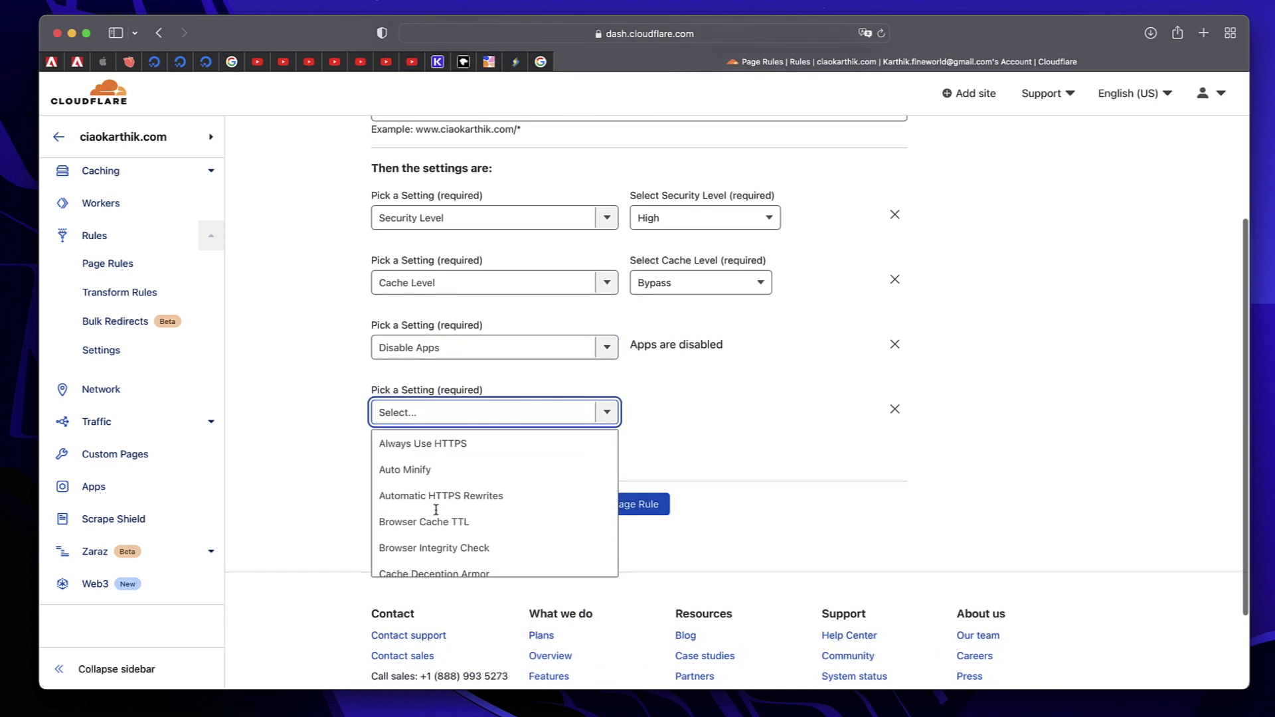
click(437, 517)
click(529, 411)
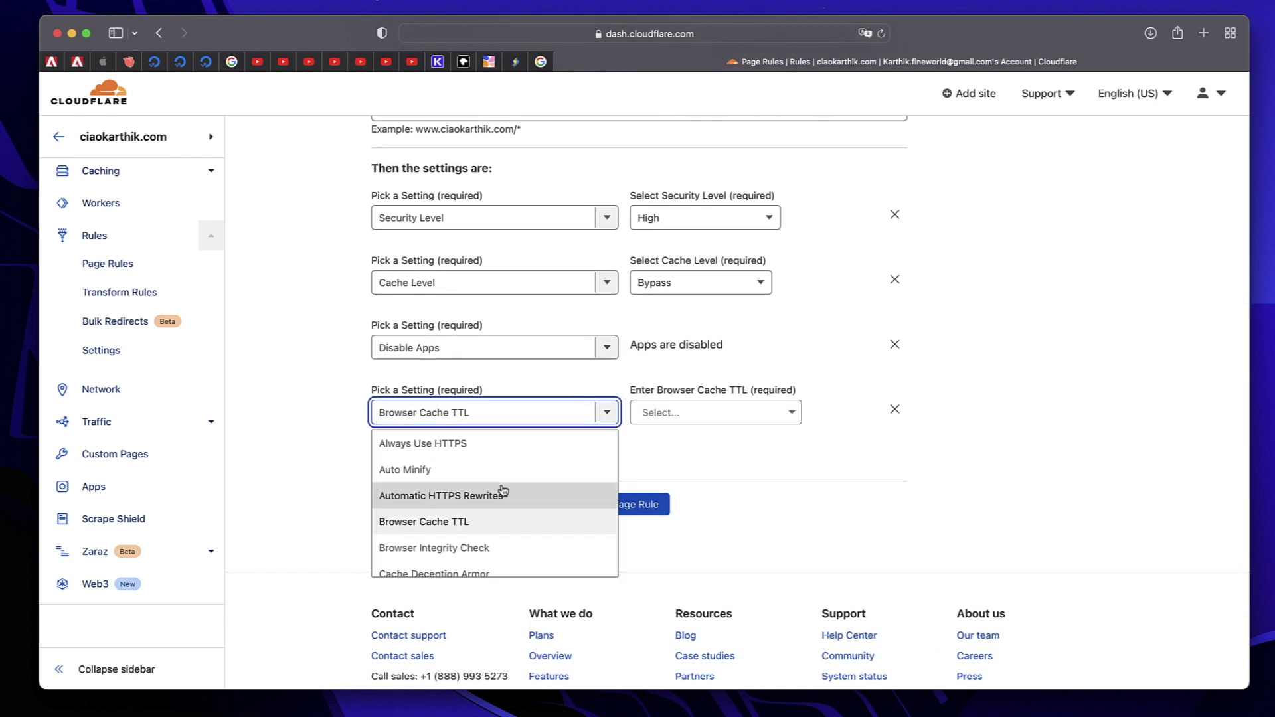
scroll(503, 489, down, 3)
scroll(502, 489, down, 1)
click(500, 451)
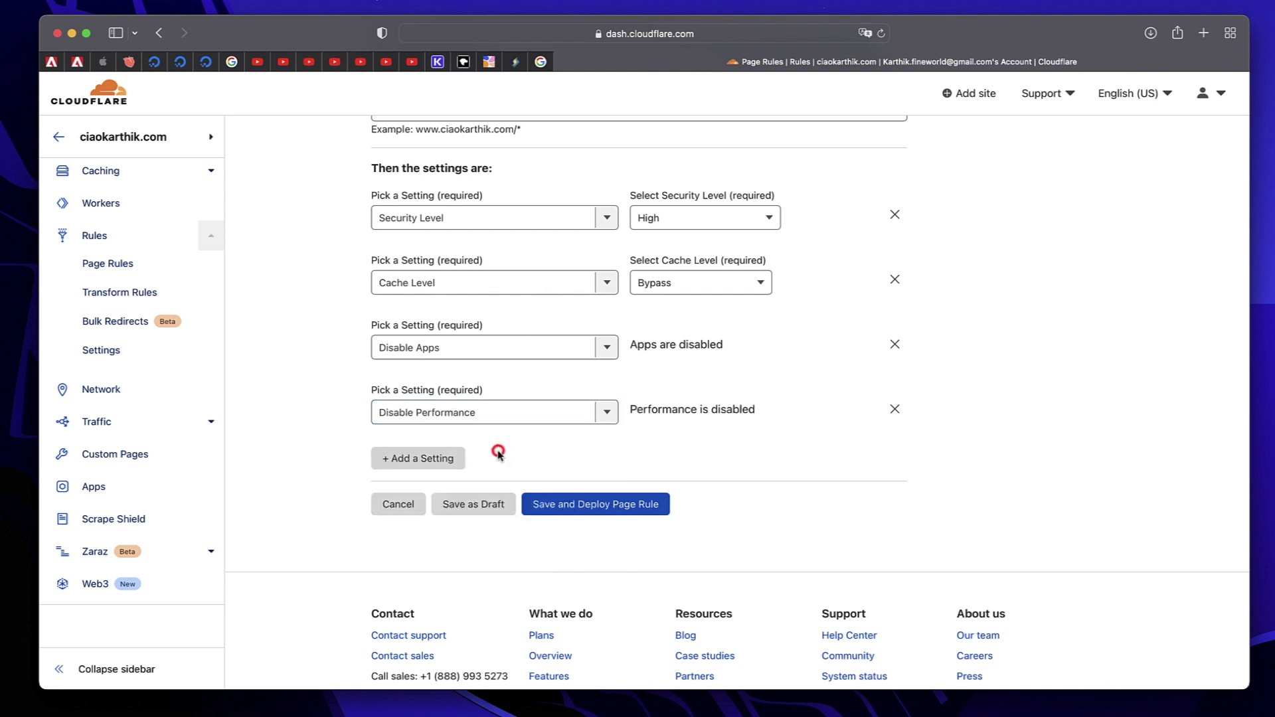
click(760, 440)
scroll(762, 444, up, 3)
scroll(762, 441, up, 2)
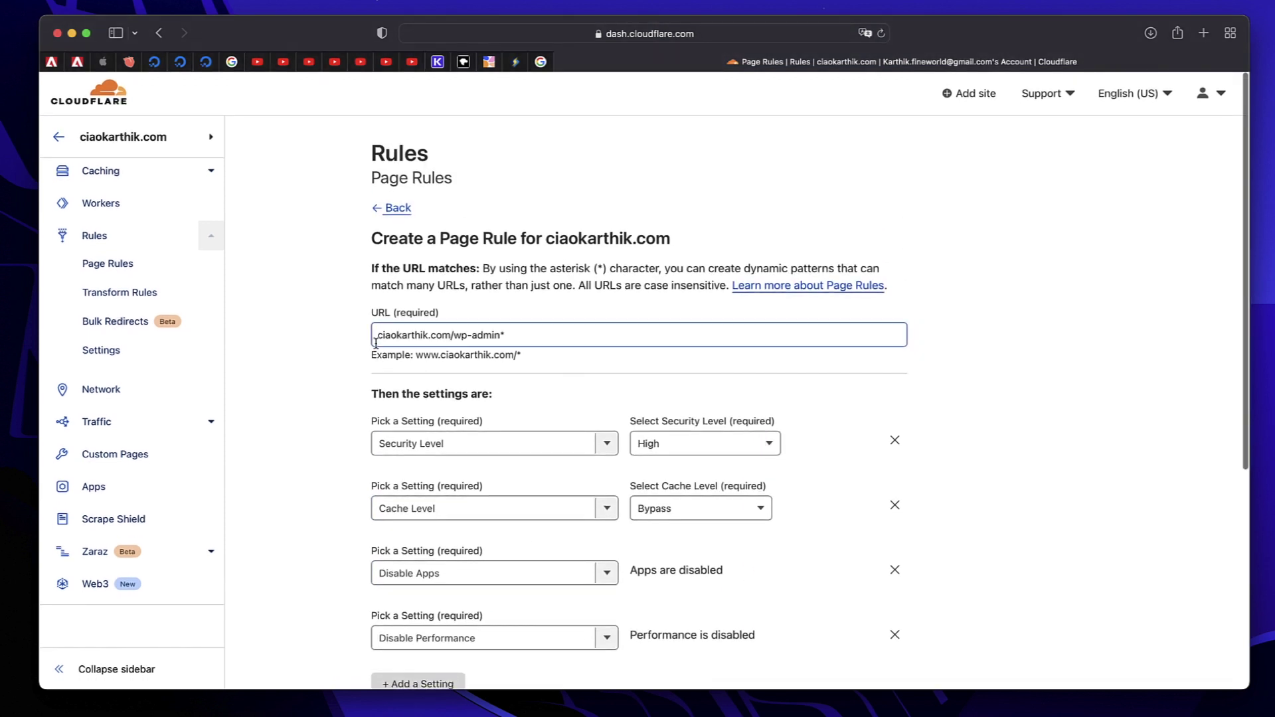
scroll(609, 383, down, 5)
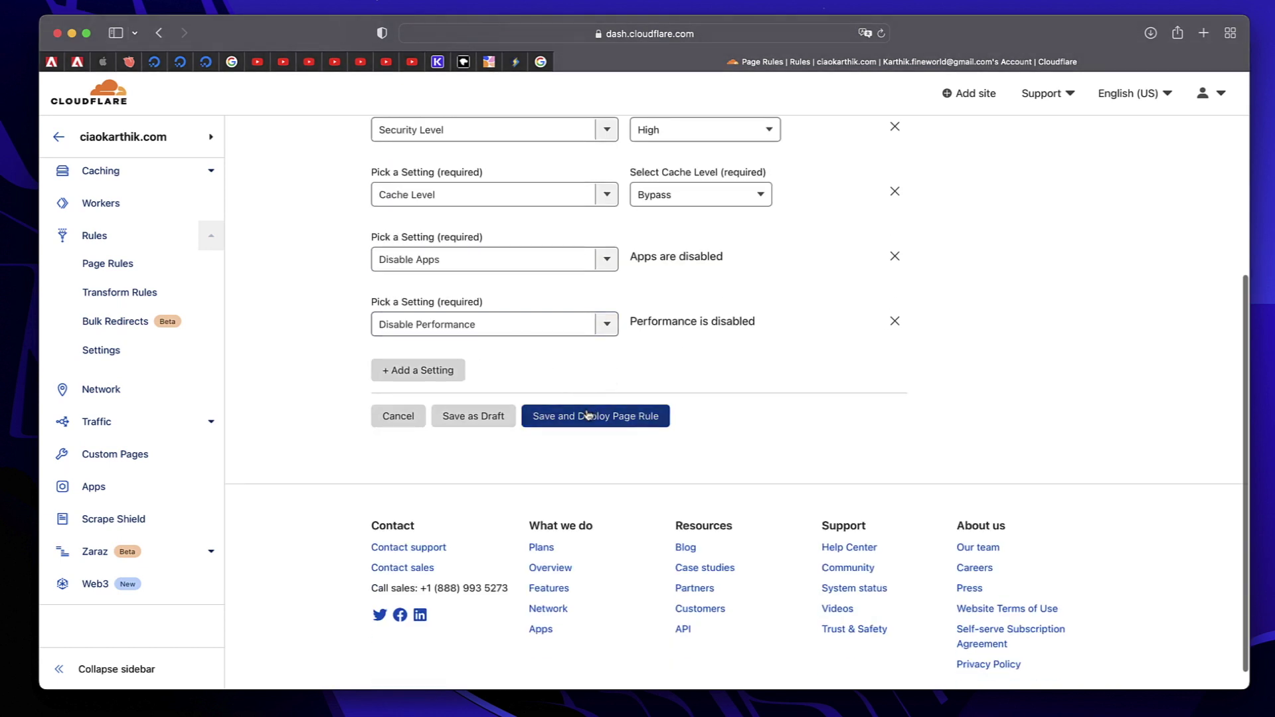
scroll(518, 244, up, 3)
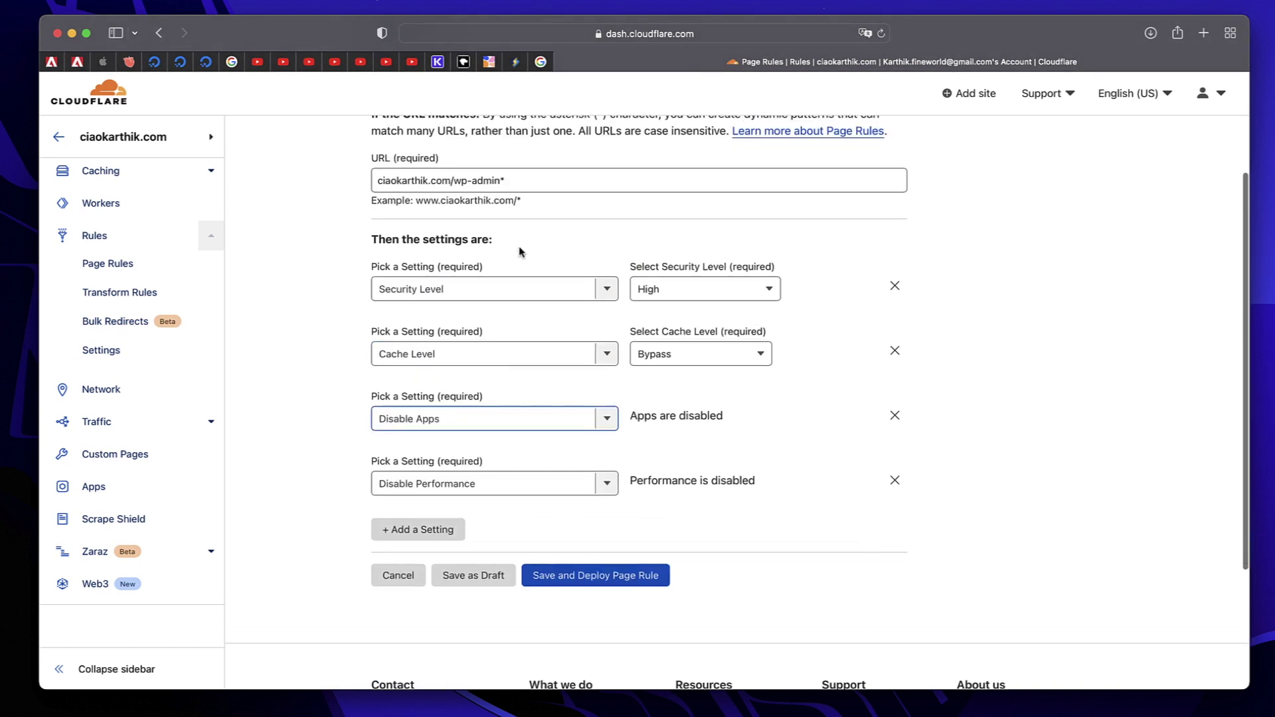
- Check the ciaokarthik.com/wp-admin* URL pattern and save and deploy the page rule
click(629, 176)
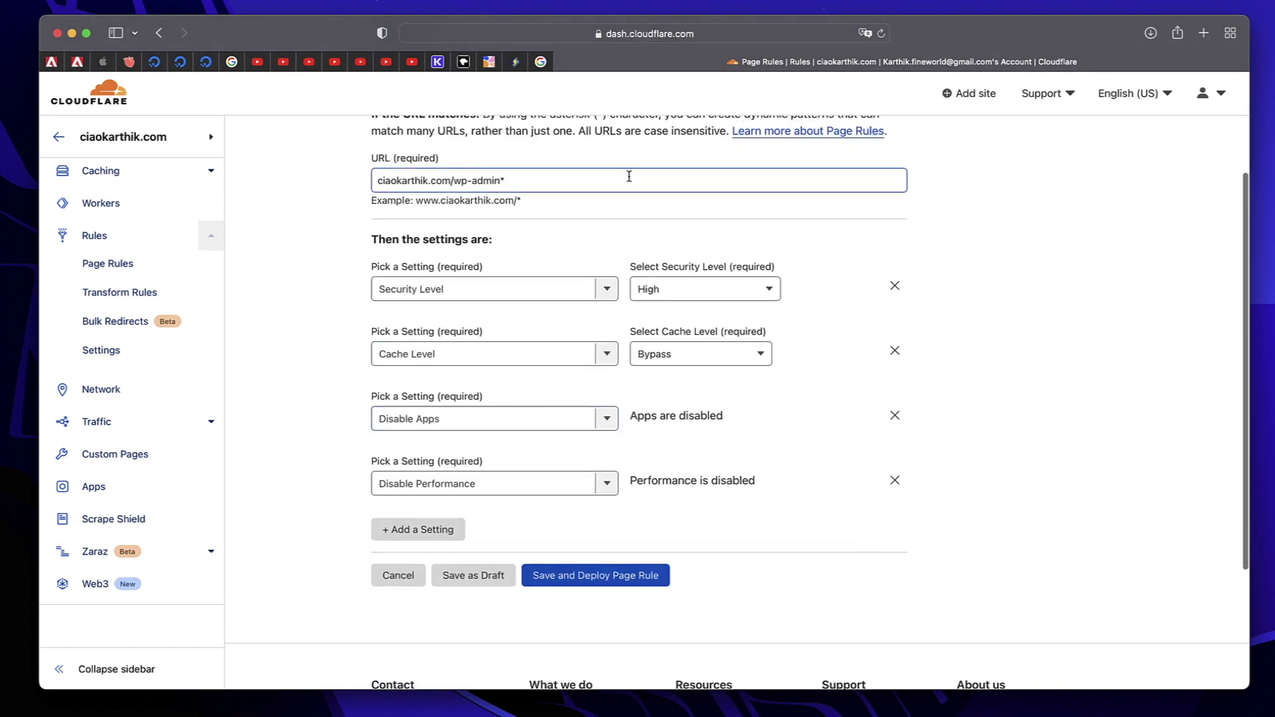
click(447, 180)
drag(447, 180, 374, 182)
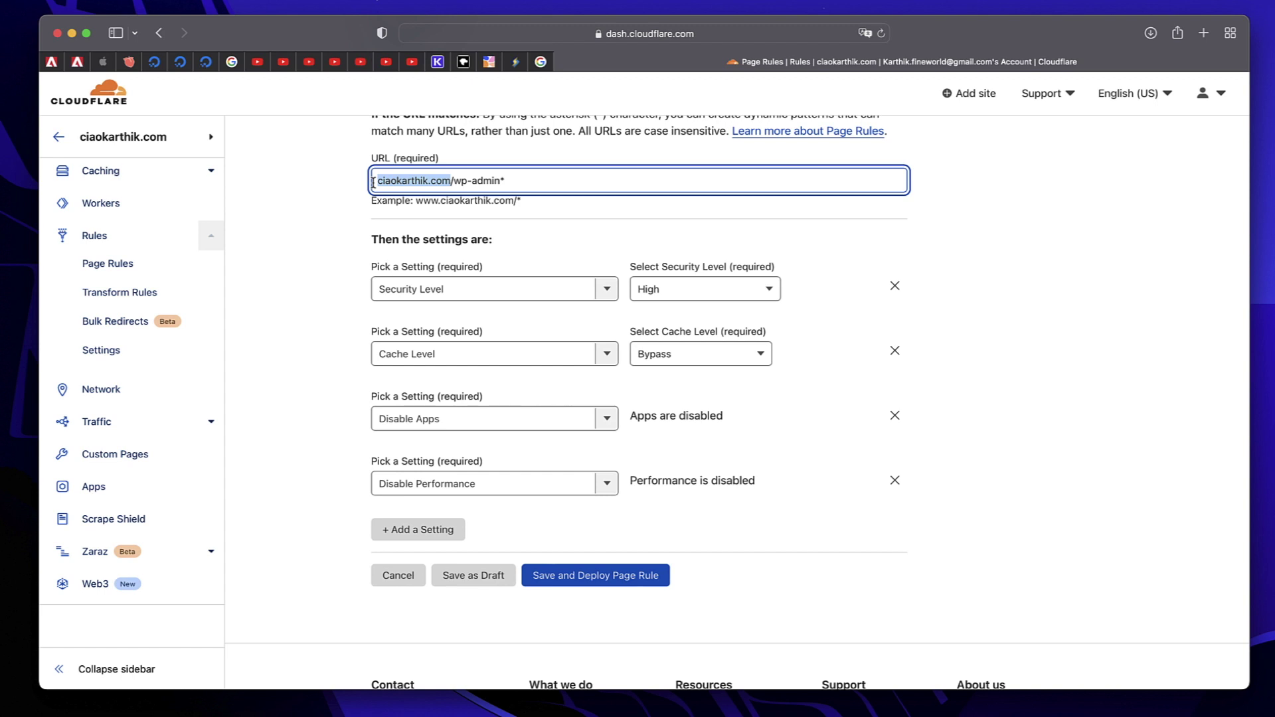
click(373, 182)
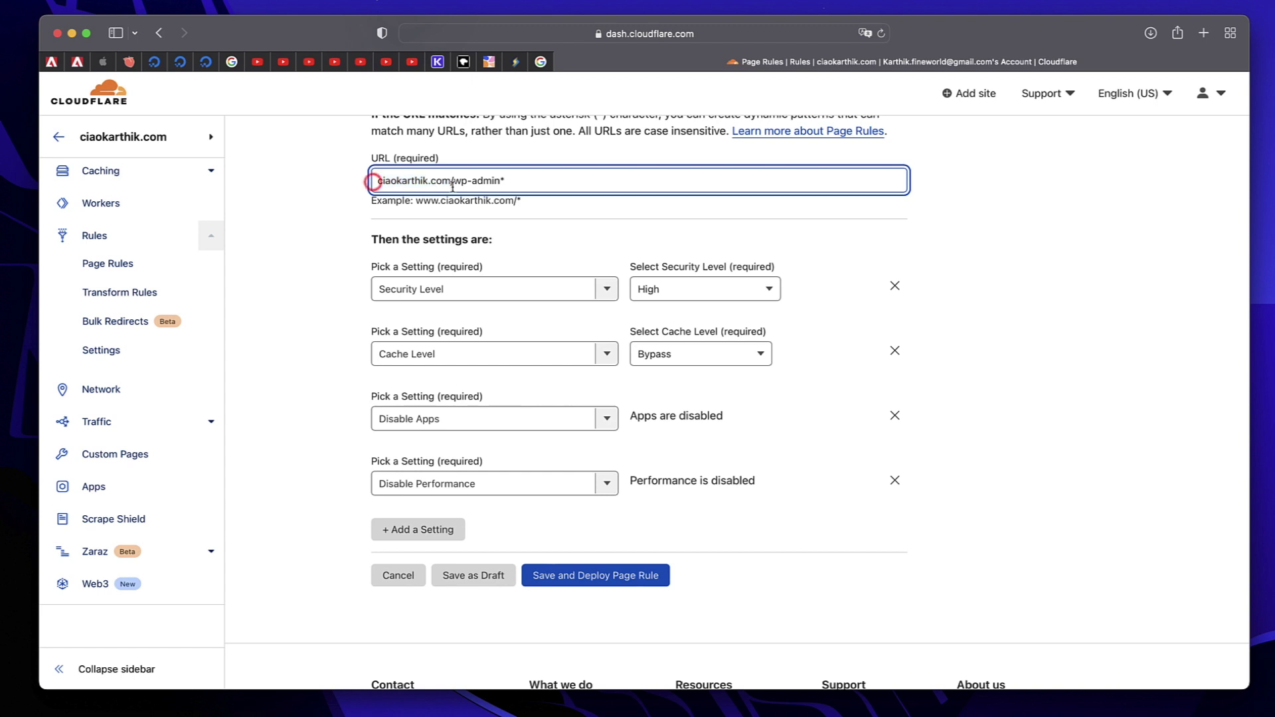
text(www)
key(BackSpace)
key(BackSpace)
key(BackSpace)
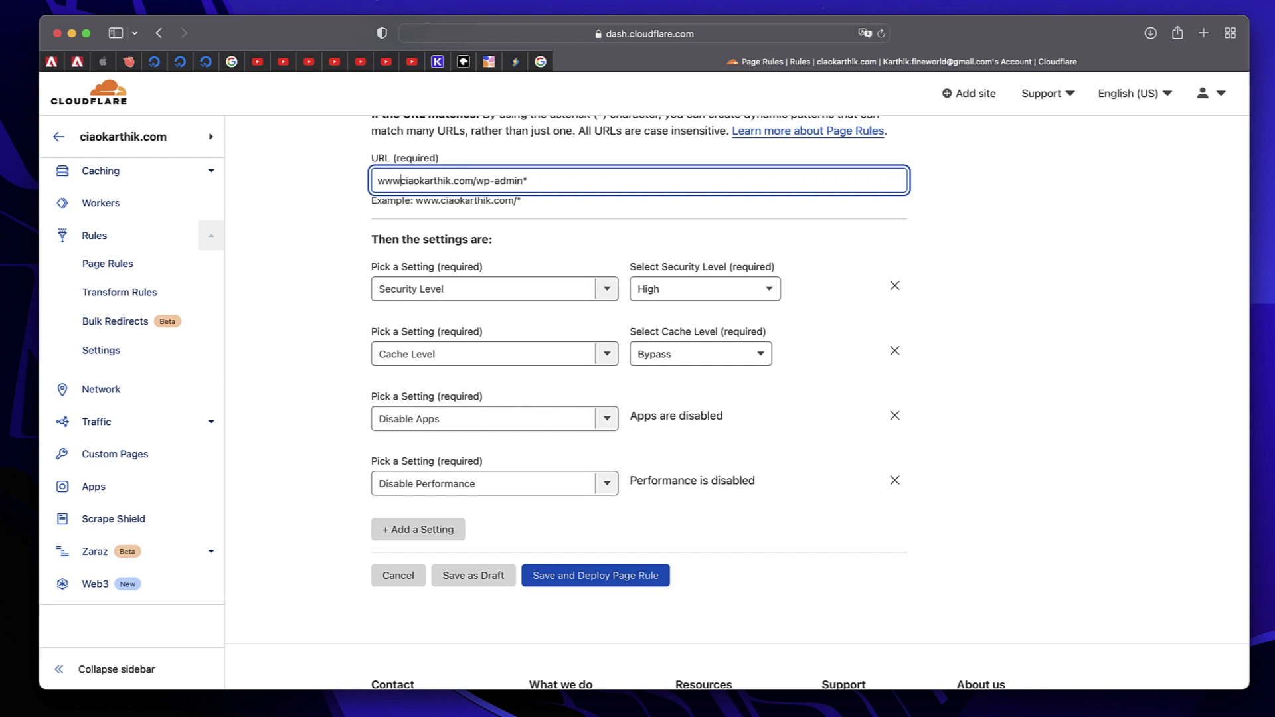
click(290, 239)
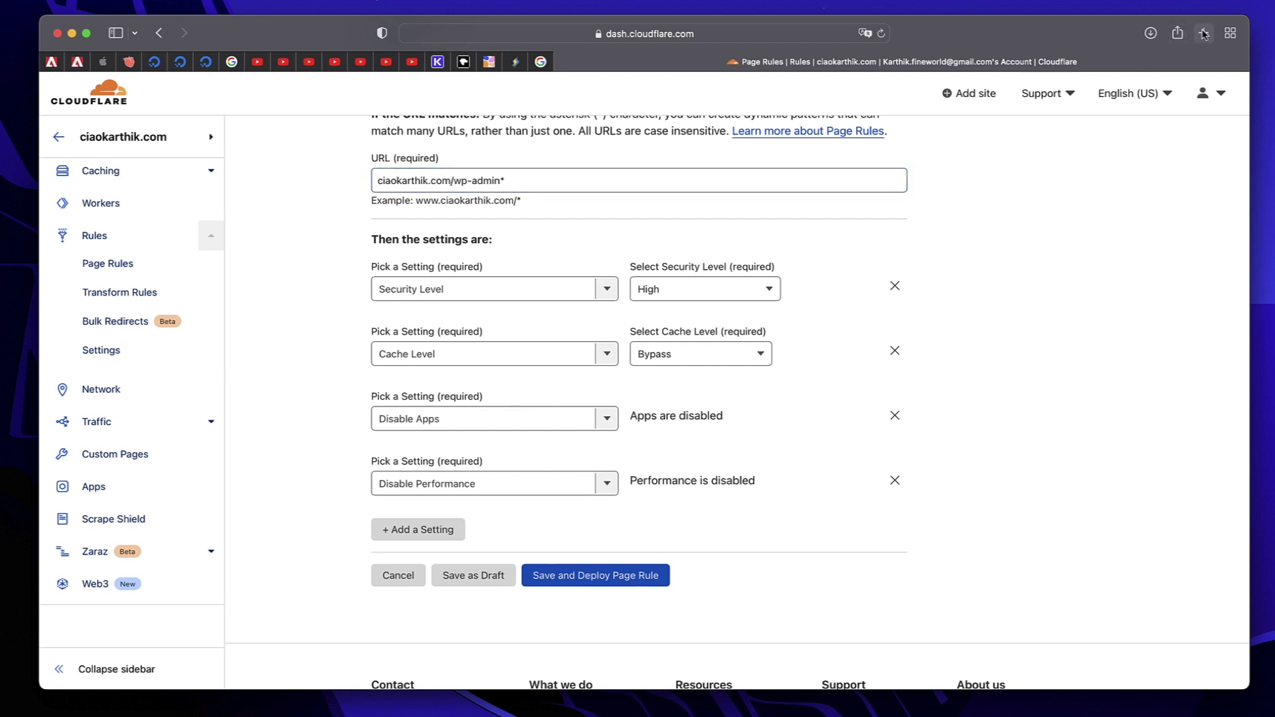
click(555, 187)
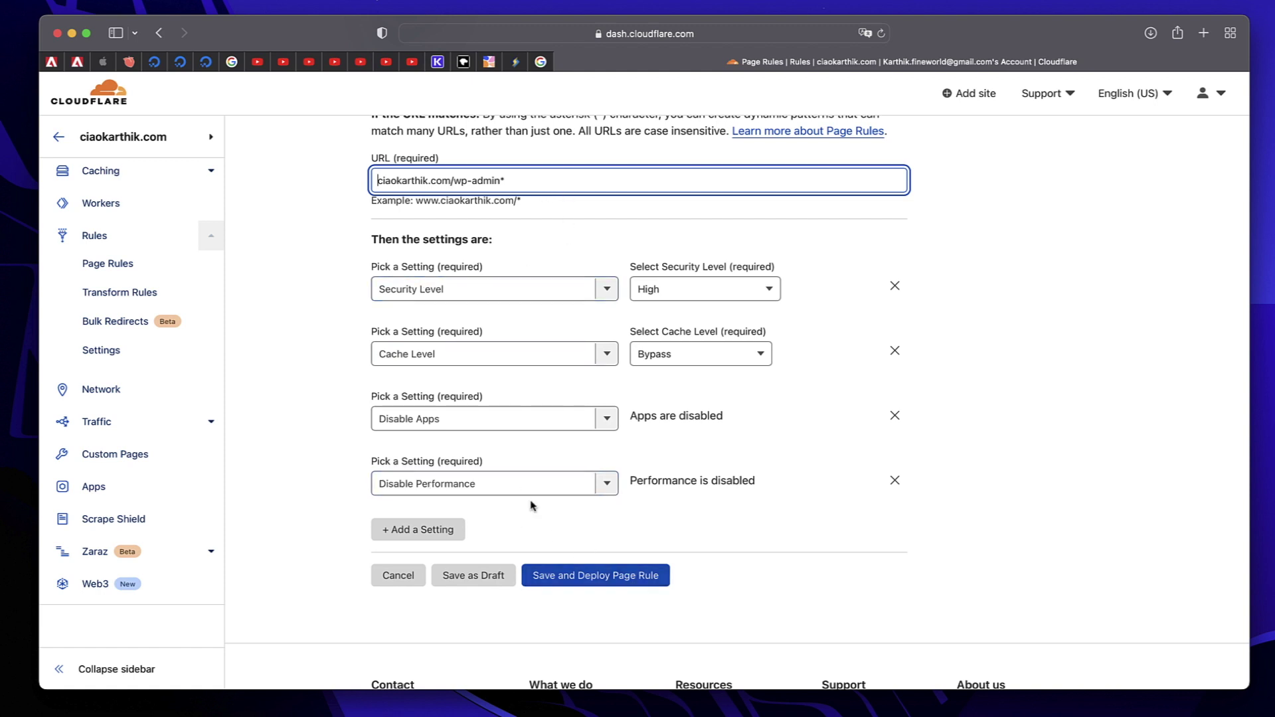
click(591, 580)
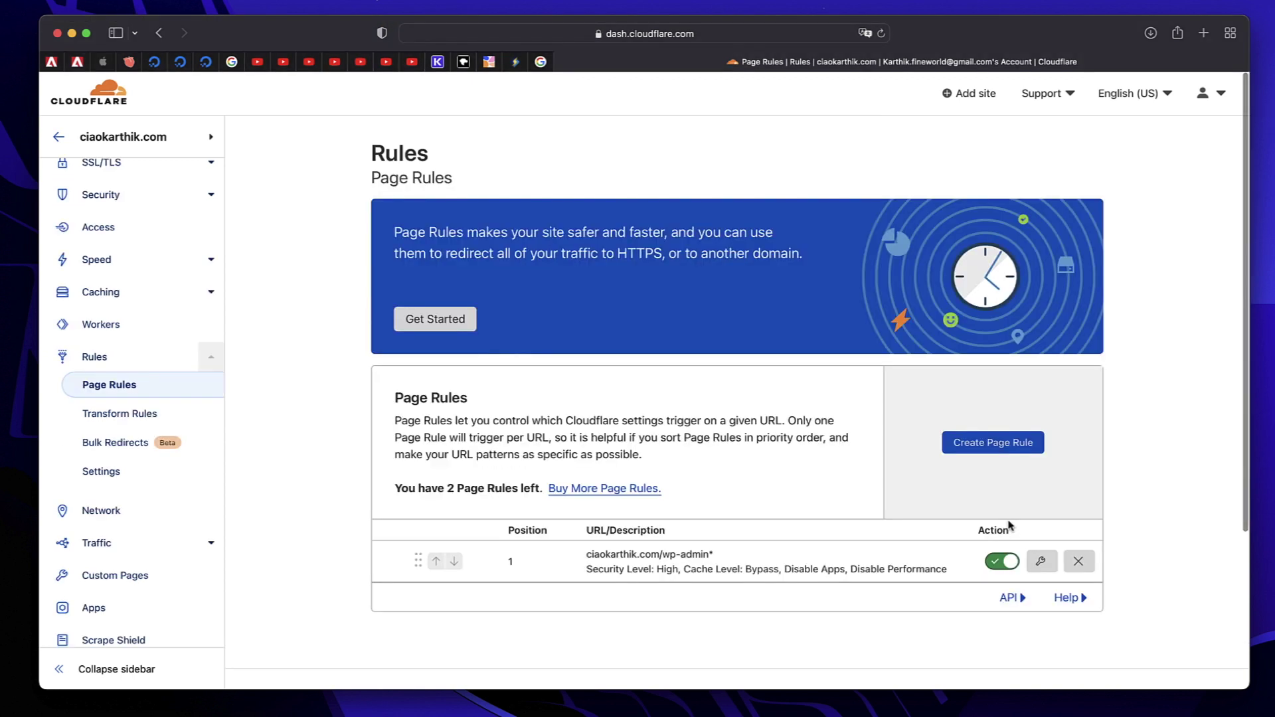
- Create another page rule with the URL pattern ciaokarthik.com/*preview*
scroll(797, 528, down, 3)
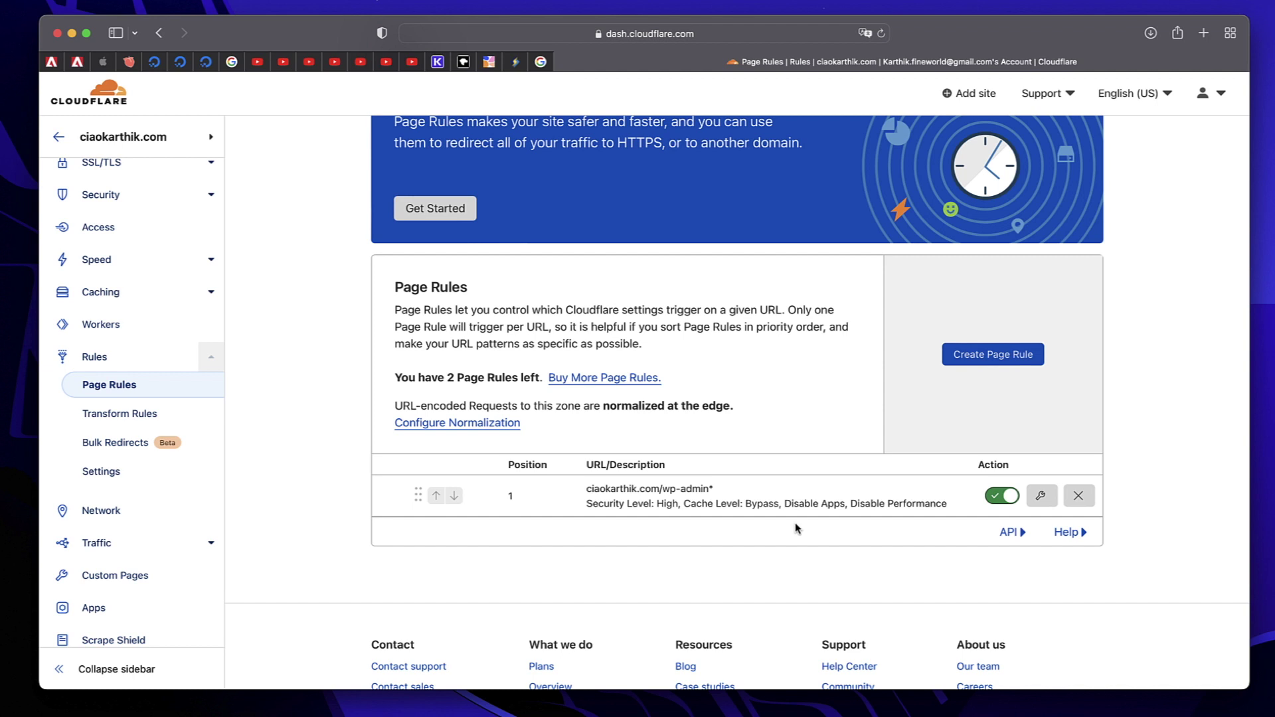
click(972, 353)
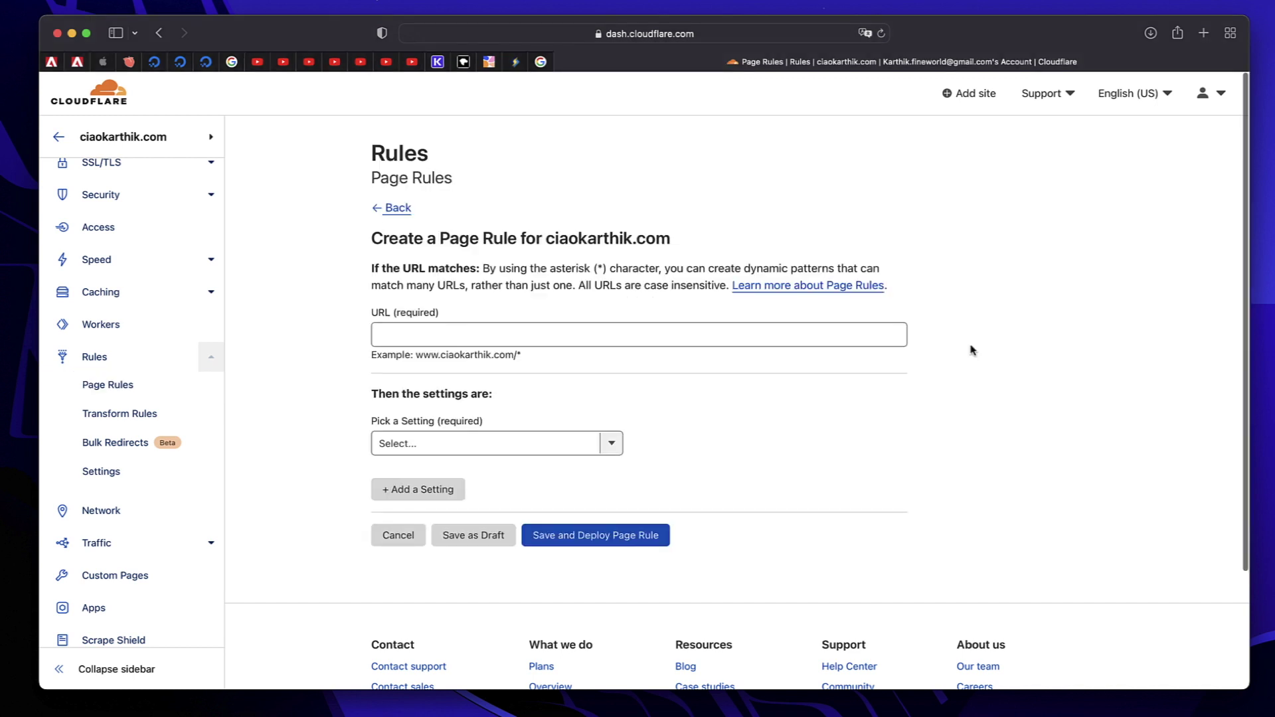
click(502, 330)
text(ciao)
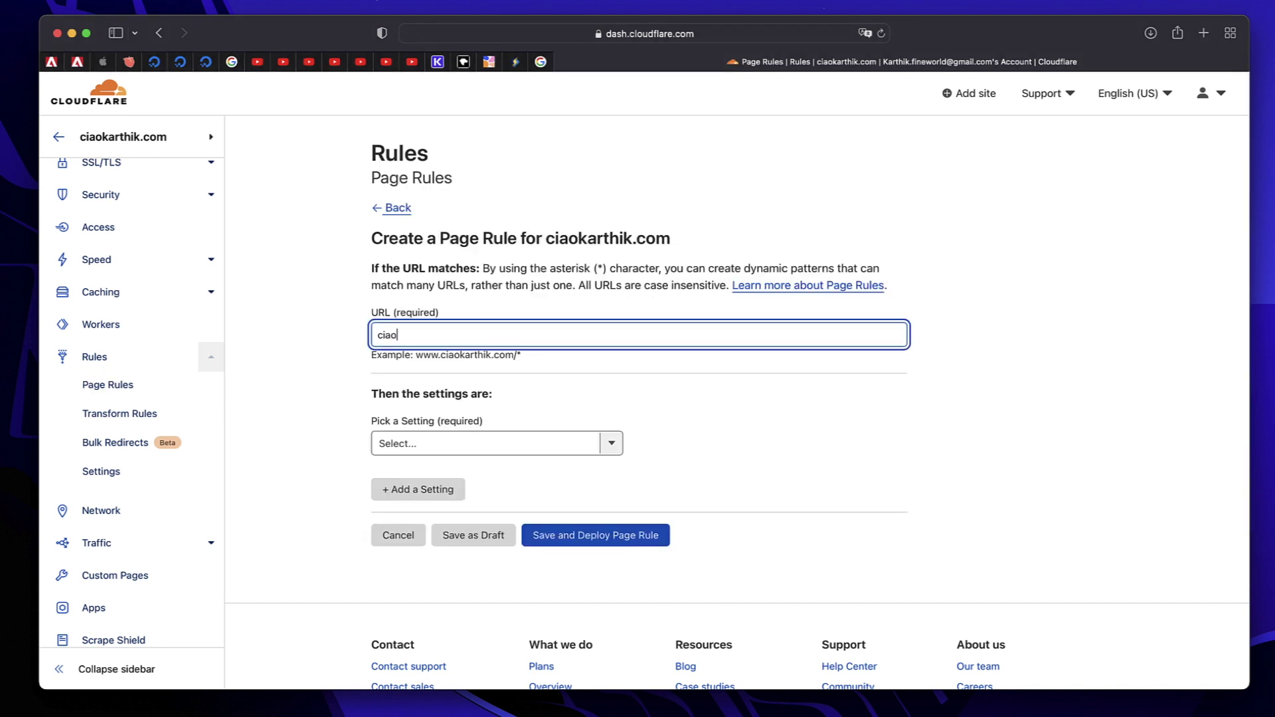
text(karthik)
text(.com/)
text(**)
text(preview*)
click(773, 385)
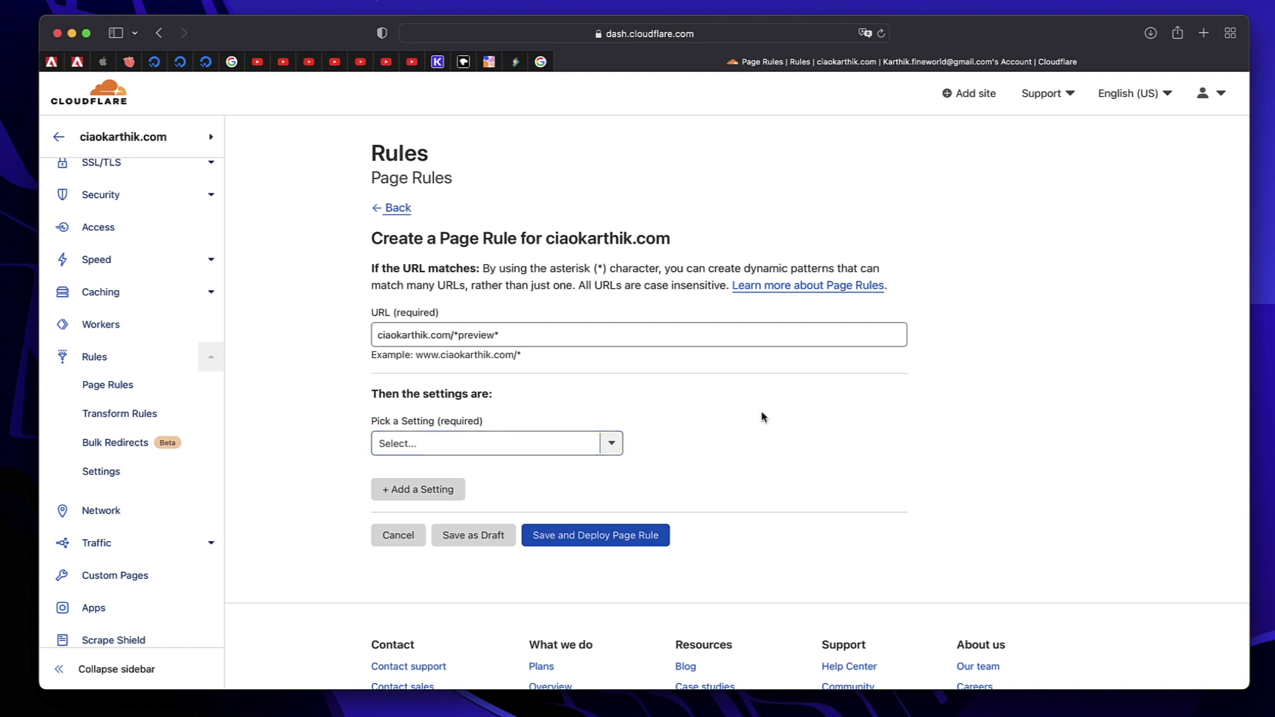
click(523, 332)
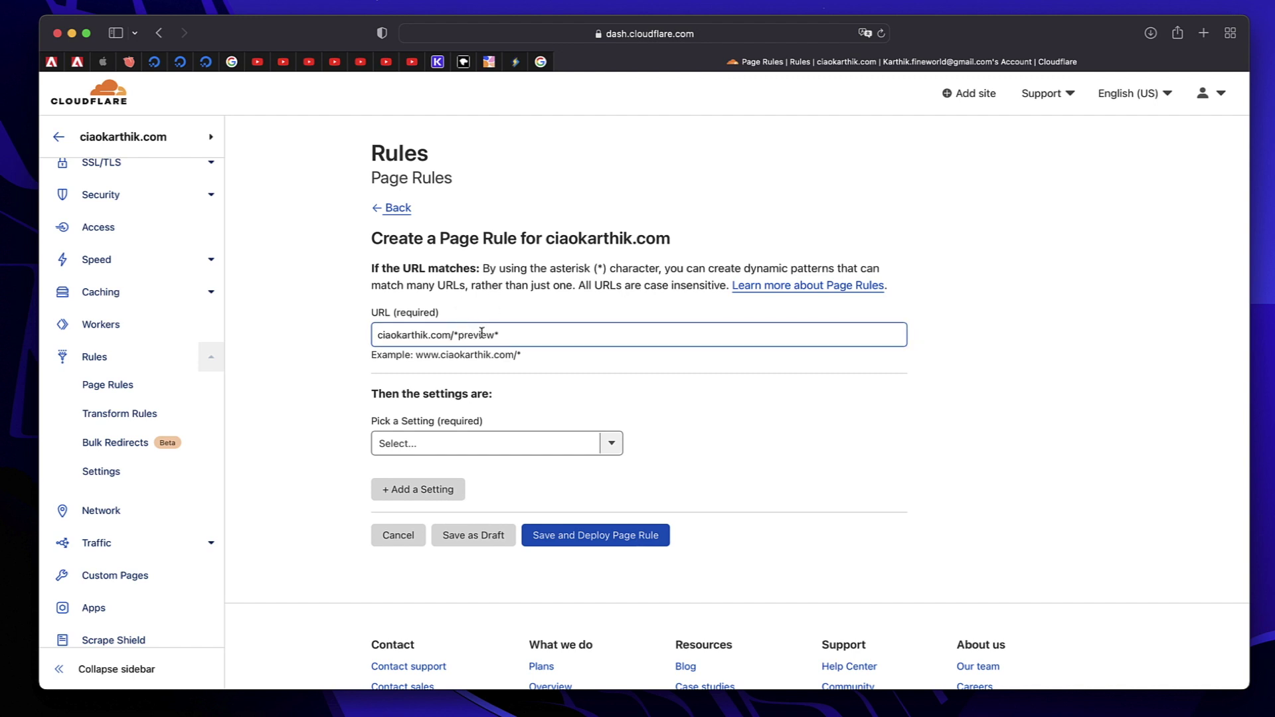
- Set the first setting to Cache Level: Bypass
click(611, 443)
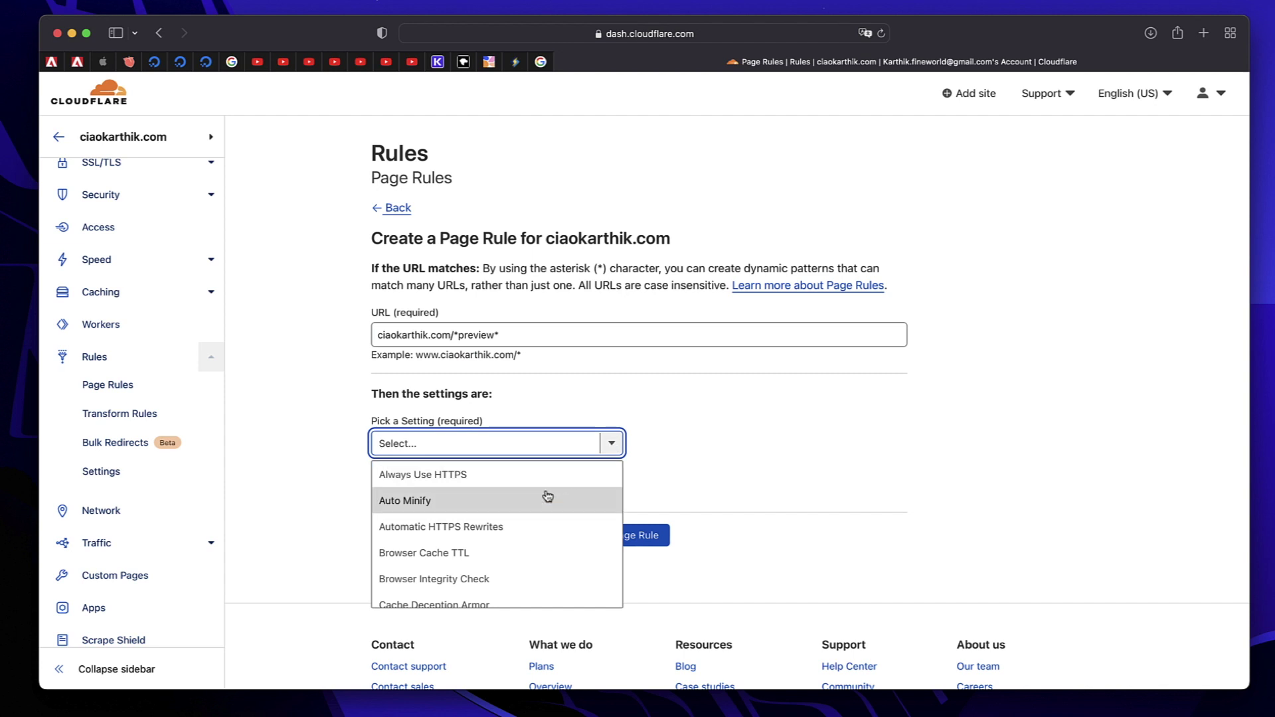
scroll(547, 497, down, 3)
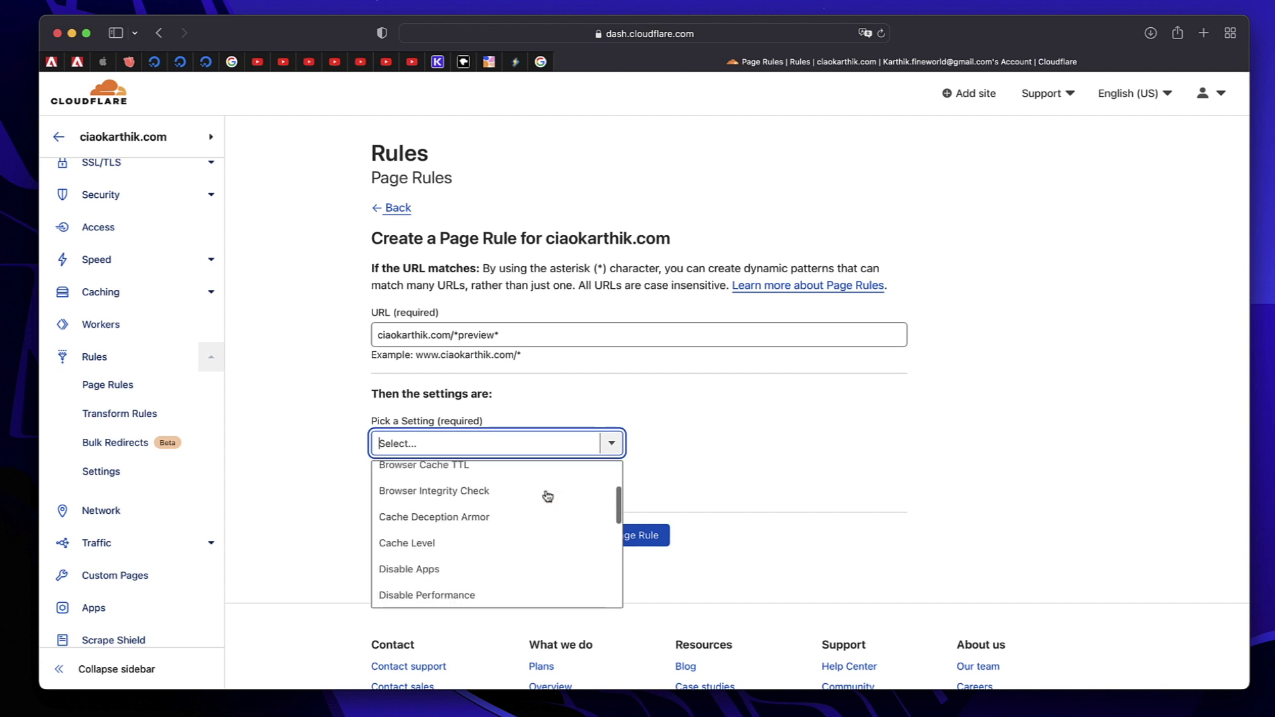
click(497, 542)
click(728, 457)
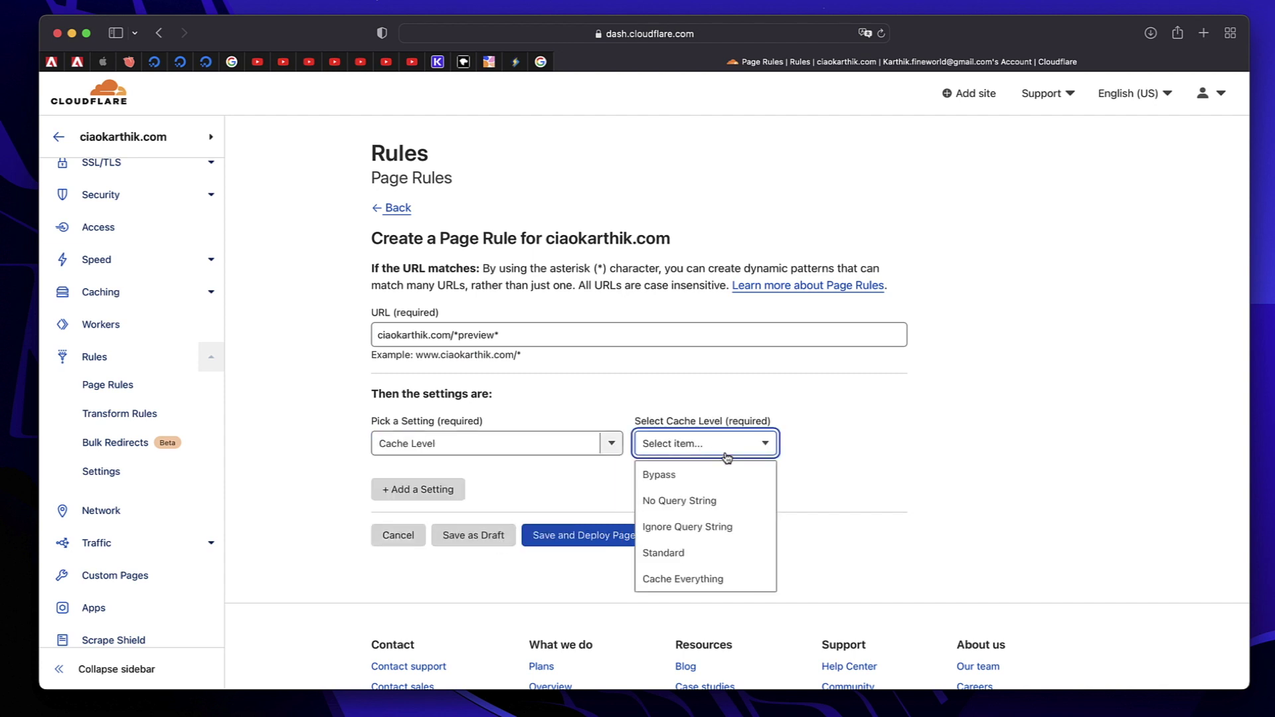
click(728, 475)
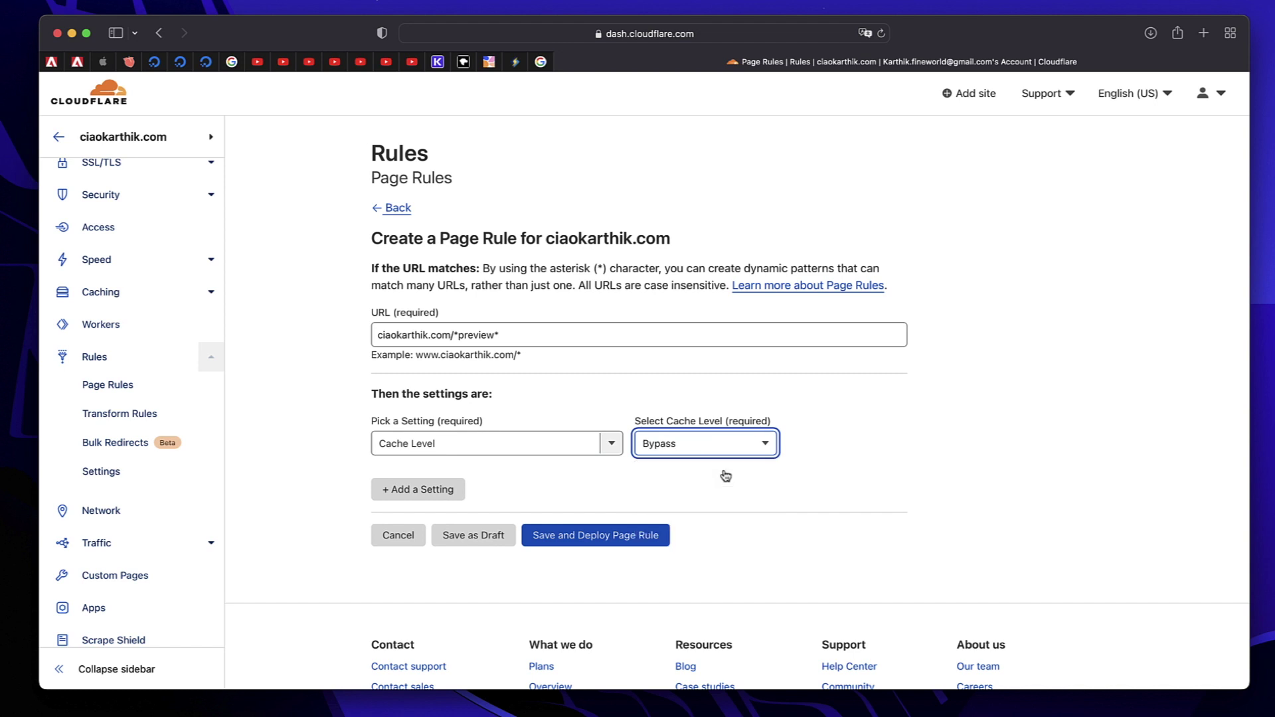
- Add Disable Performance as the second setting
click(447, 504)
click(477, 506)
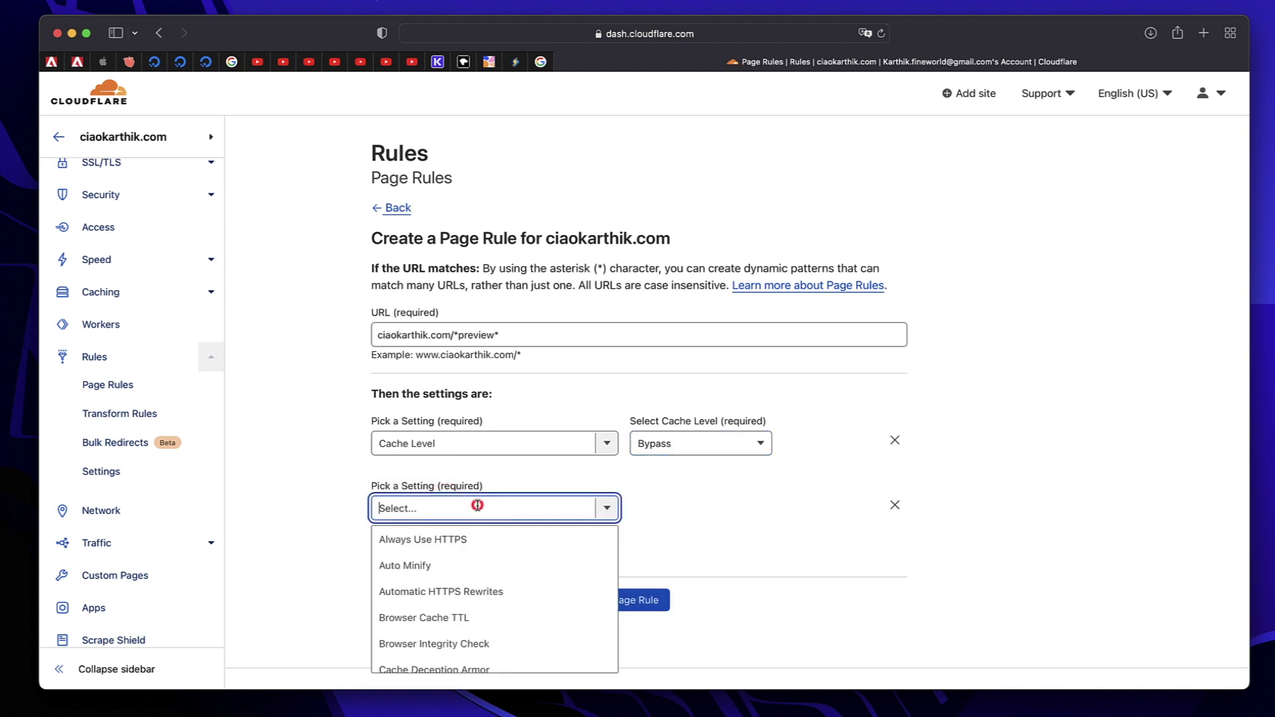
scroll(479, 591, down, 1)
scroll(478, 591, down, 2)
click(476, 592)
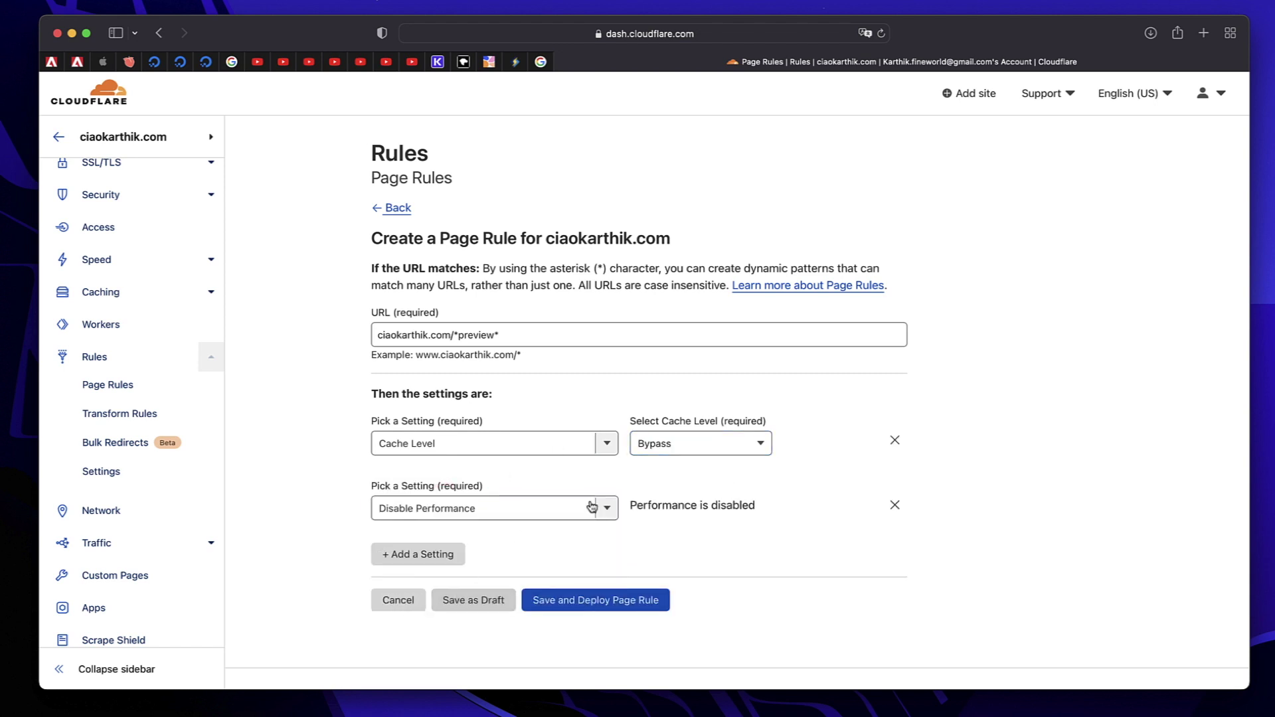
- Add Disable Apps as the third setting and save and deploy the preview rule
click(404, 555)
click(493, 570)
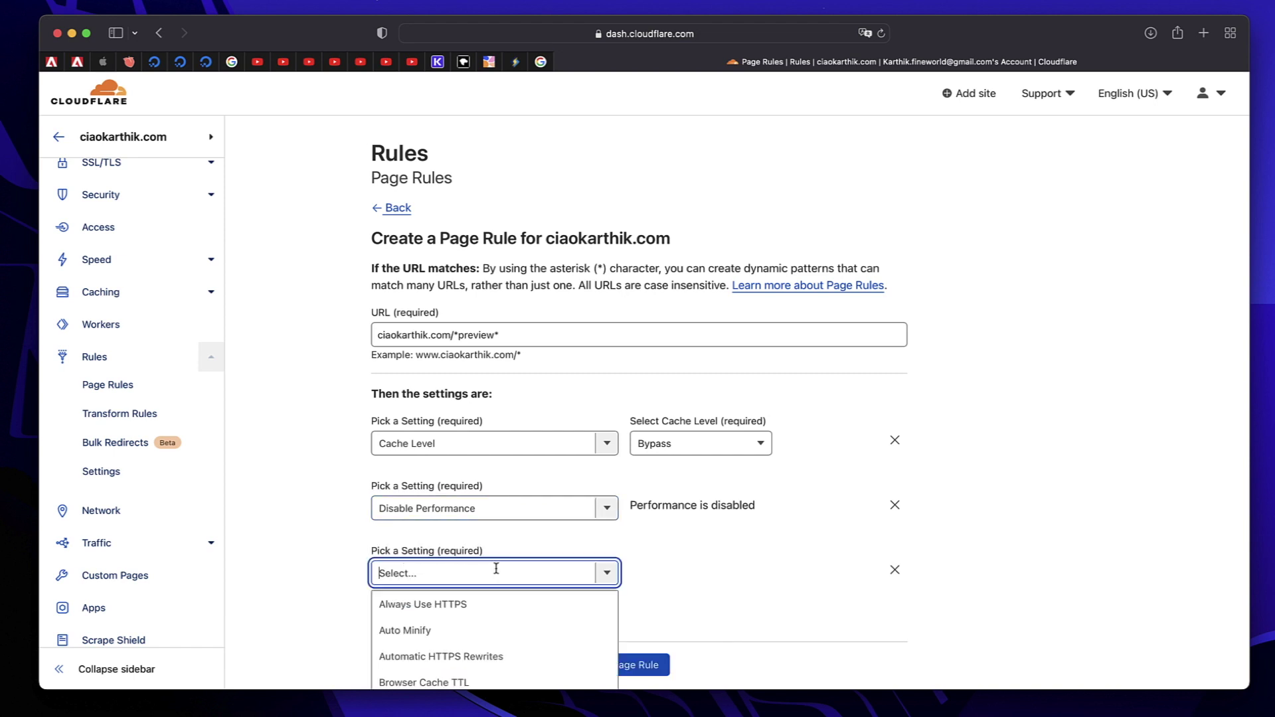
scroll(495, 521, down, 3)
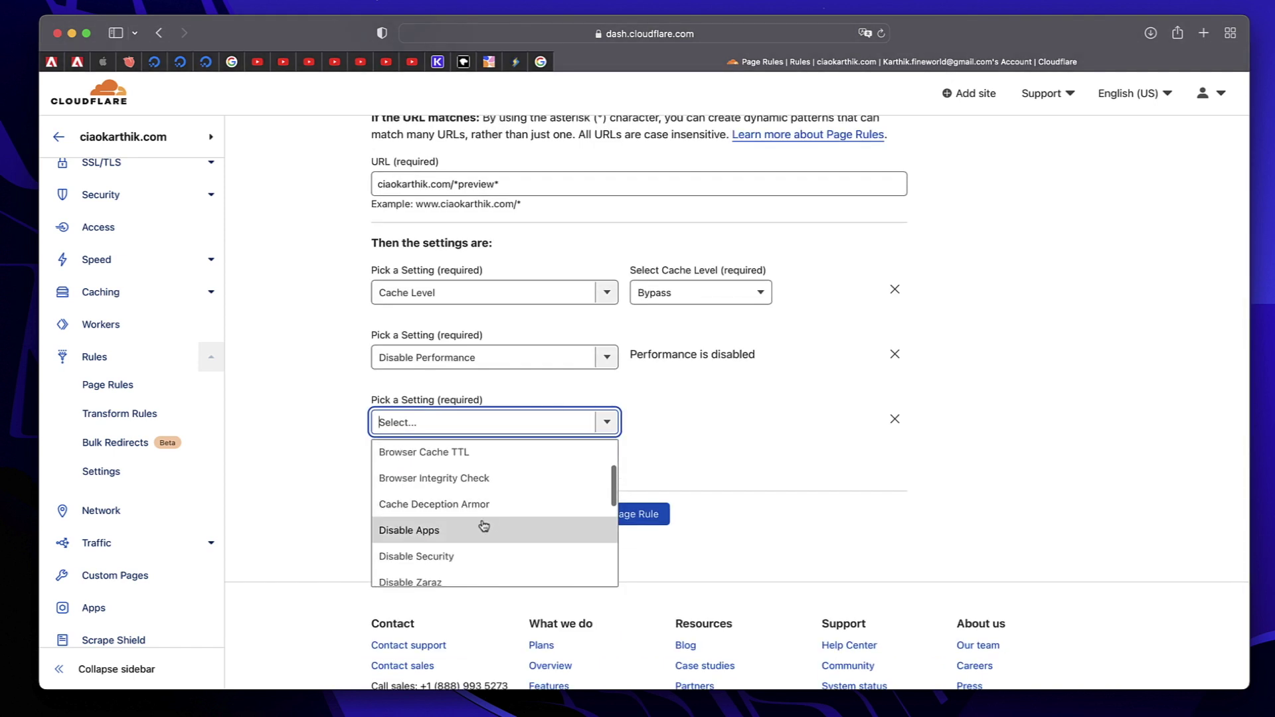
click(478, 529)
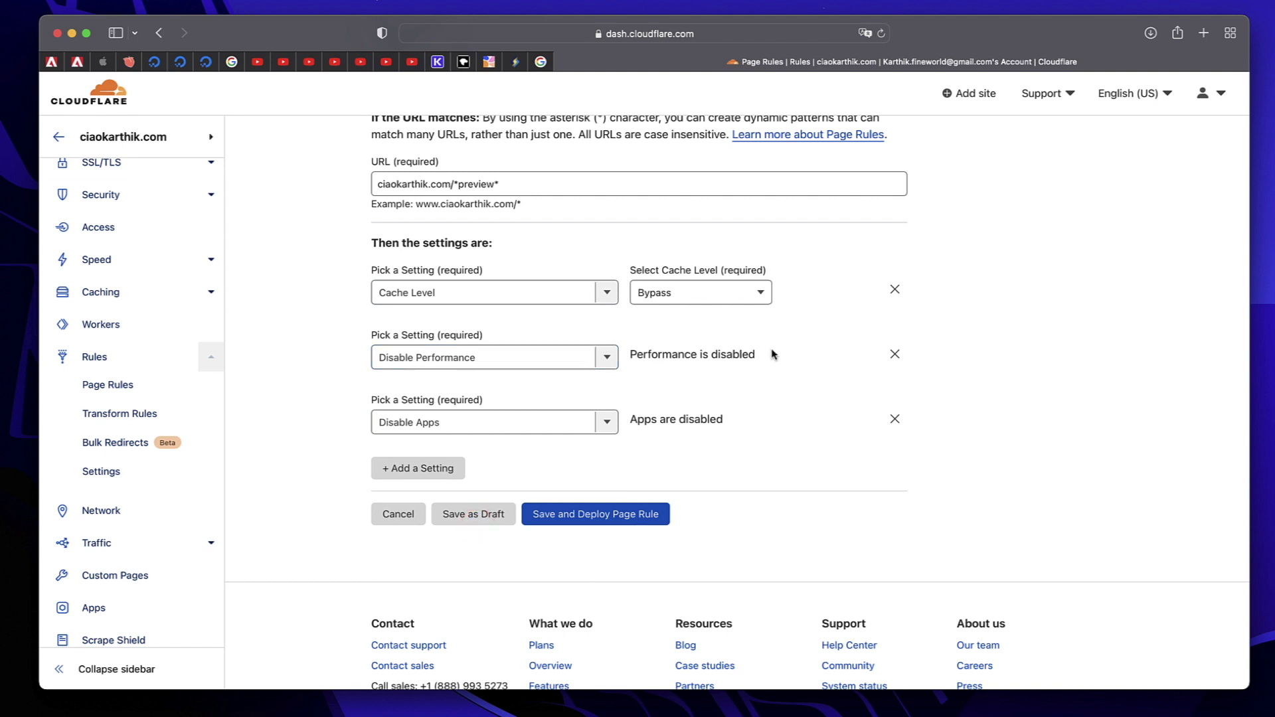
click(627, 514)
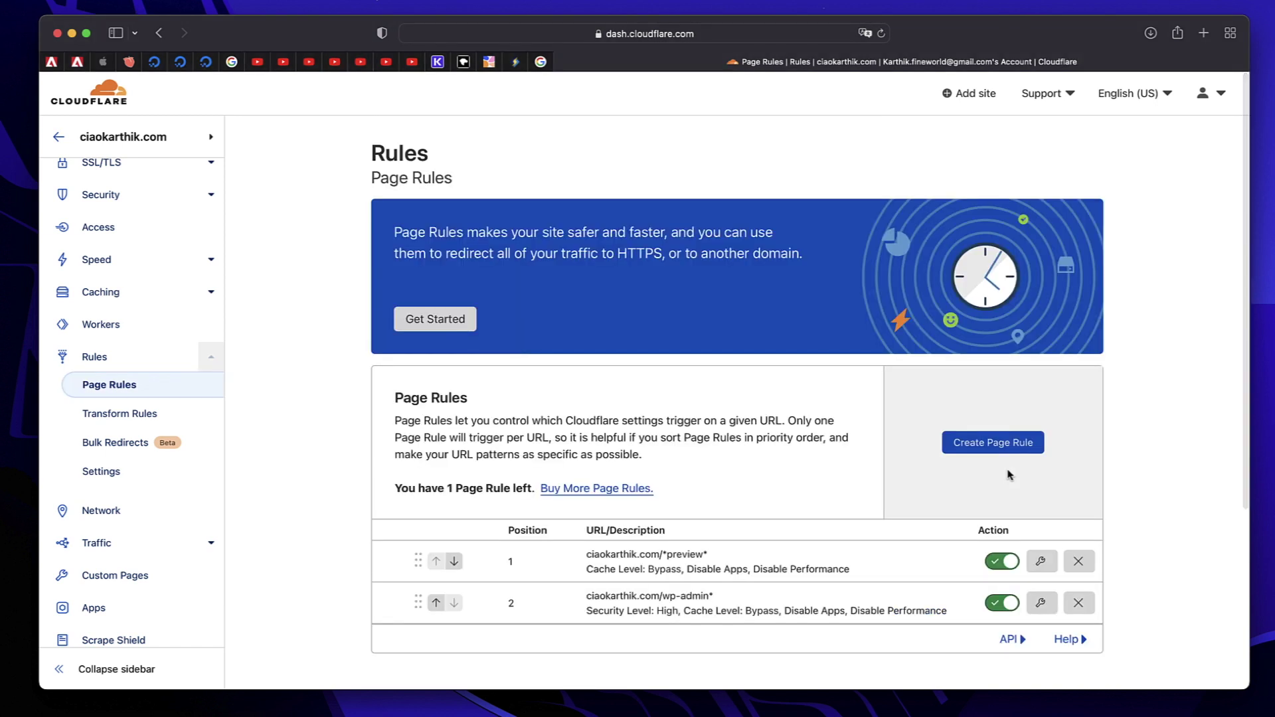
- Start another page rule and begin typing the ciaokarthik.com/contact-us URL pattern
scroll(728, 550, down, 4)
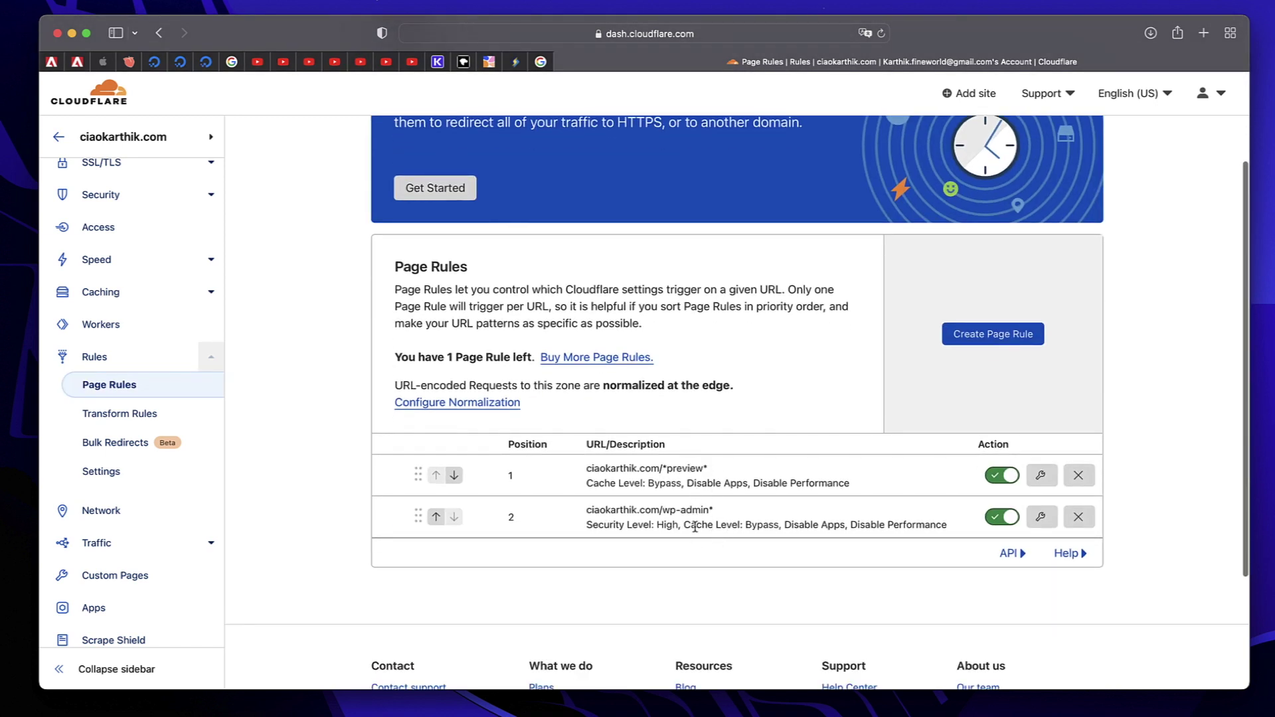
click(981, 334)
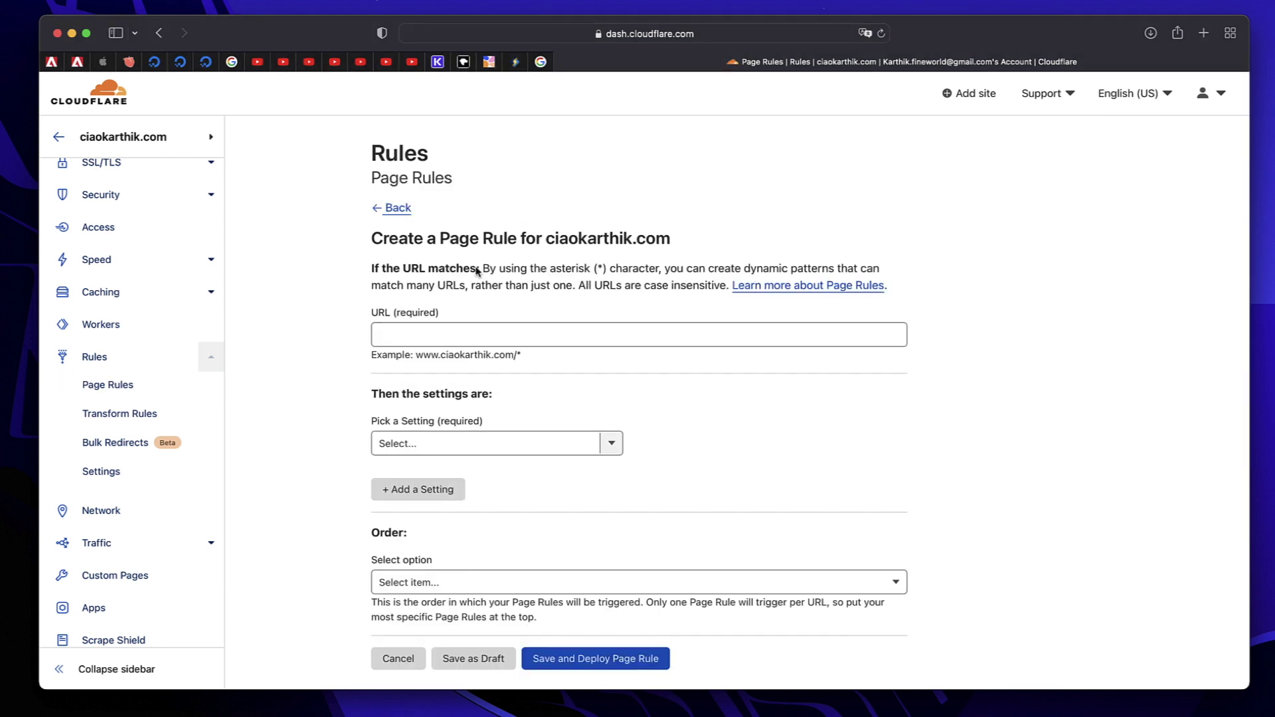
click(414, 332)
text(ciaokarthik.com/contact-us)
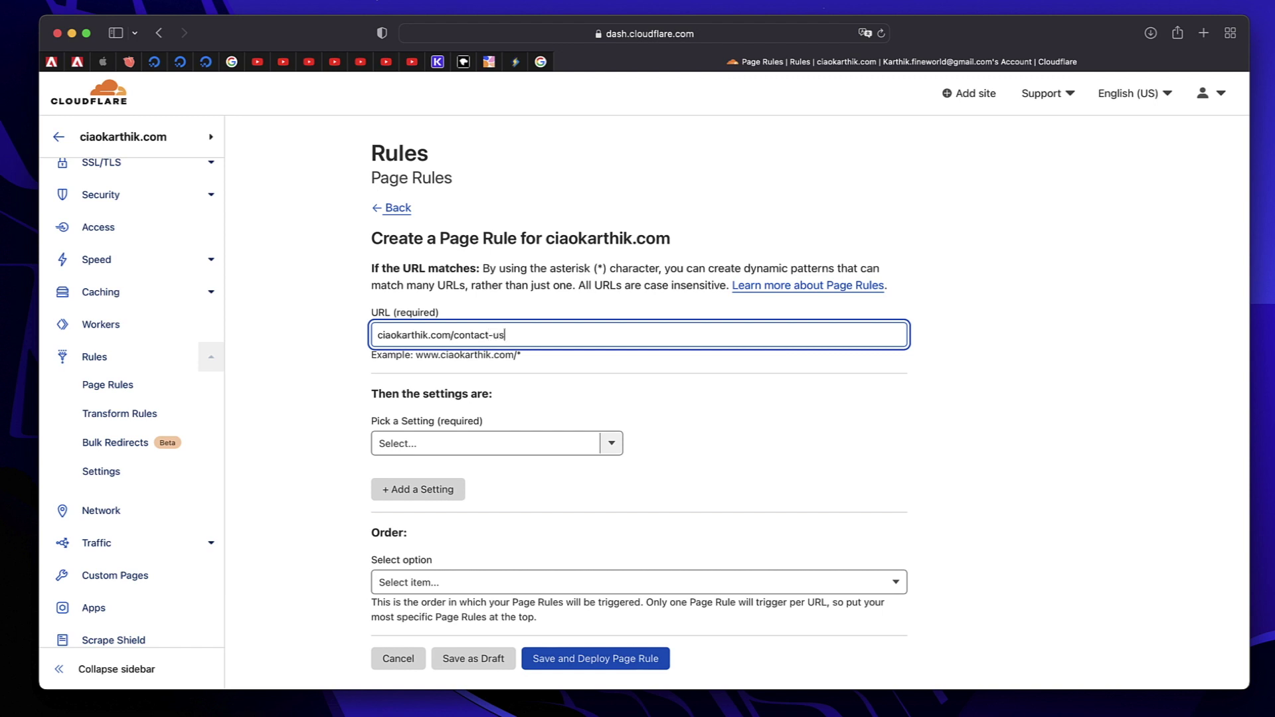
- Set the contact-us rule's Browser Cache TTL to a day and add an empty second setting
click(592, 387)
click(533, 438)
scroll(500, 490, down, 2)
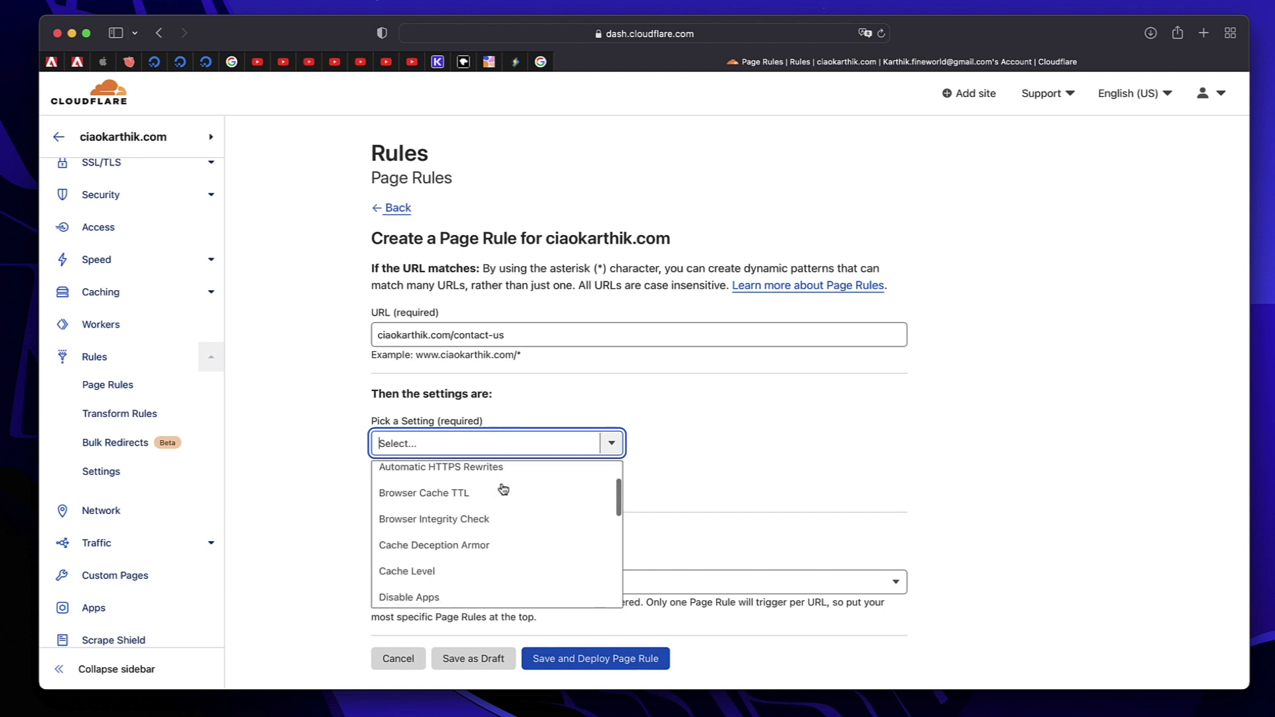
click(488, 490)
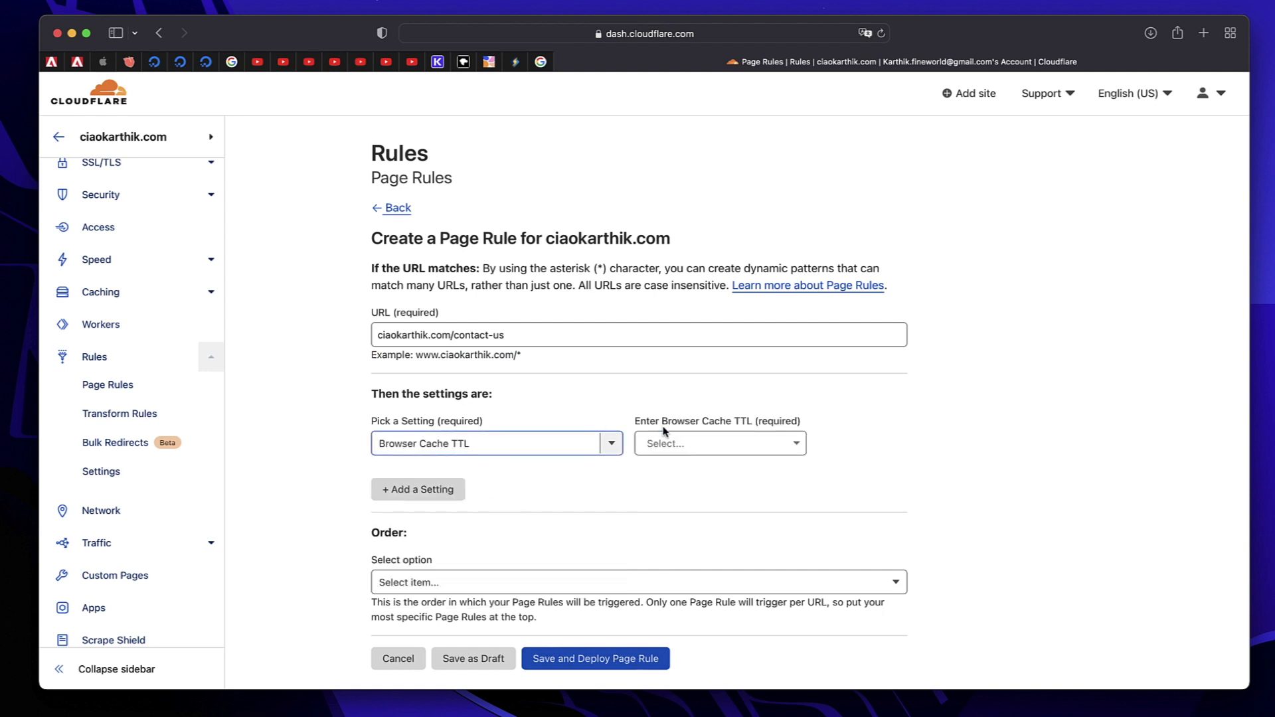
click(730, 442)
scroll(719, 537, down, 10)
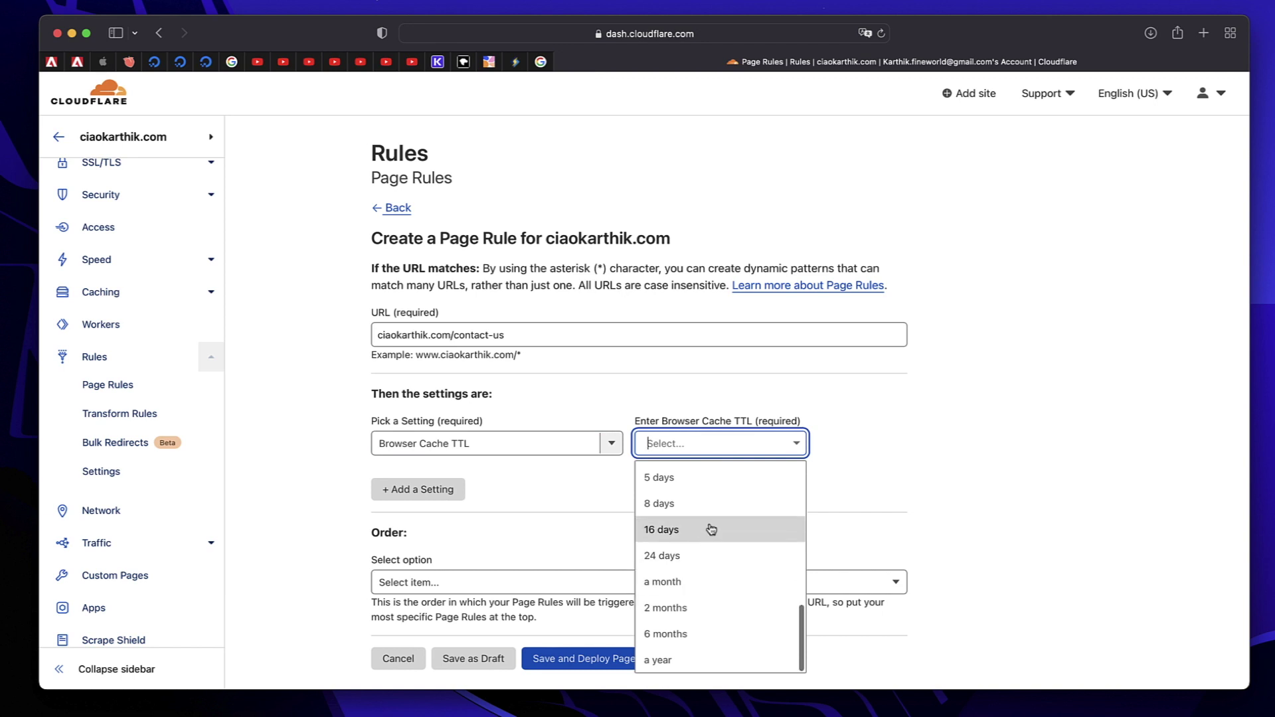
scroll(712, 519, up, 3)
scroll(712, 519, up, 3)
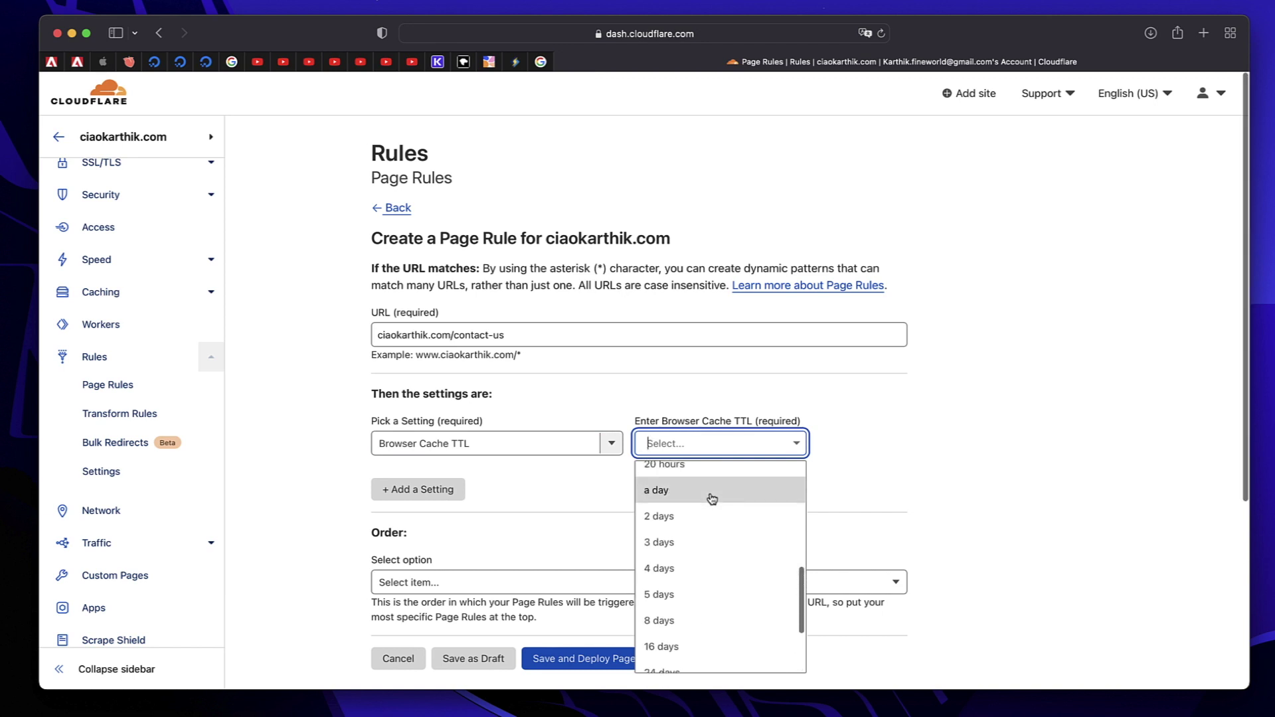
click(712, 493)
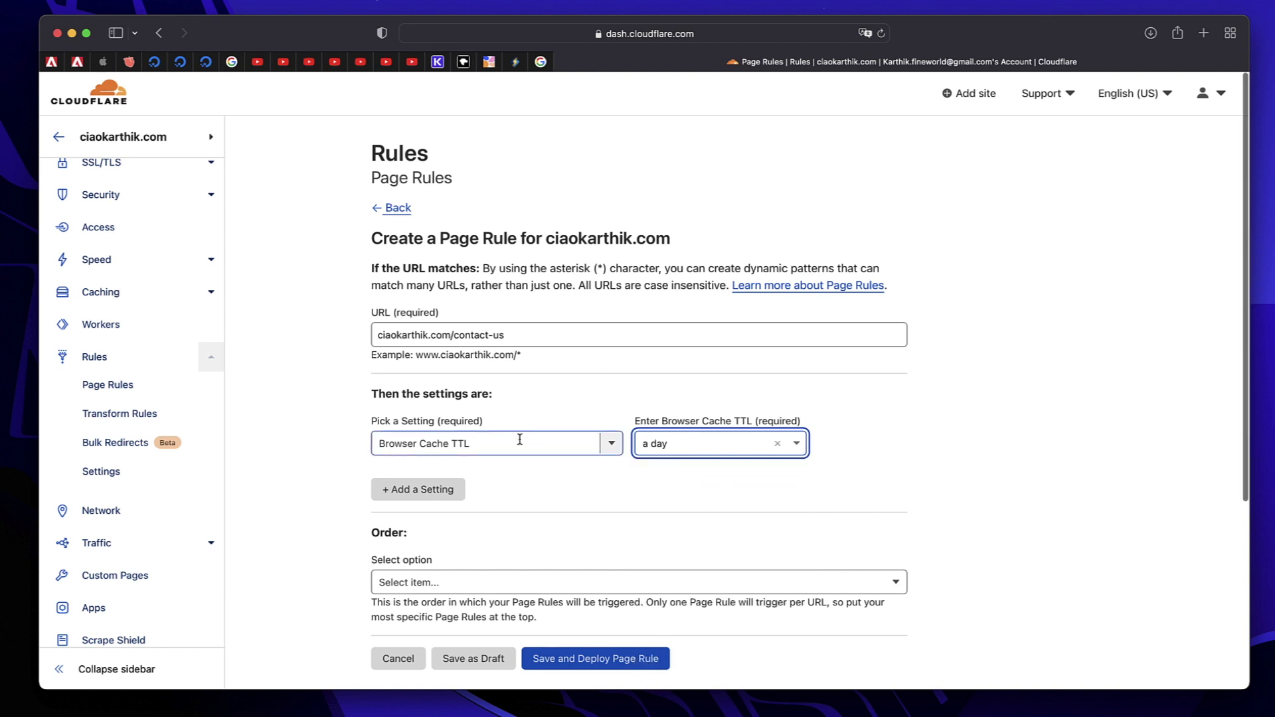
click(419, 490)
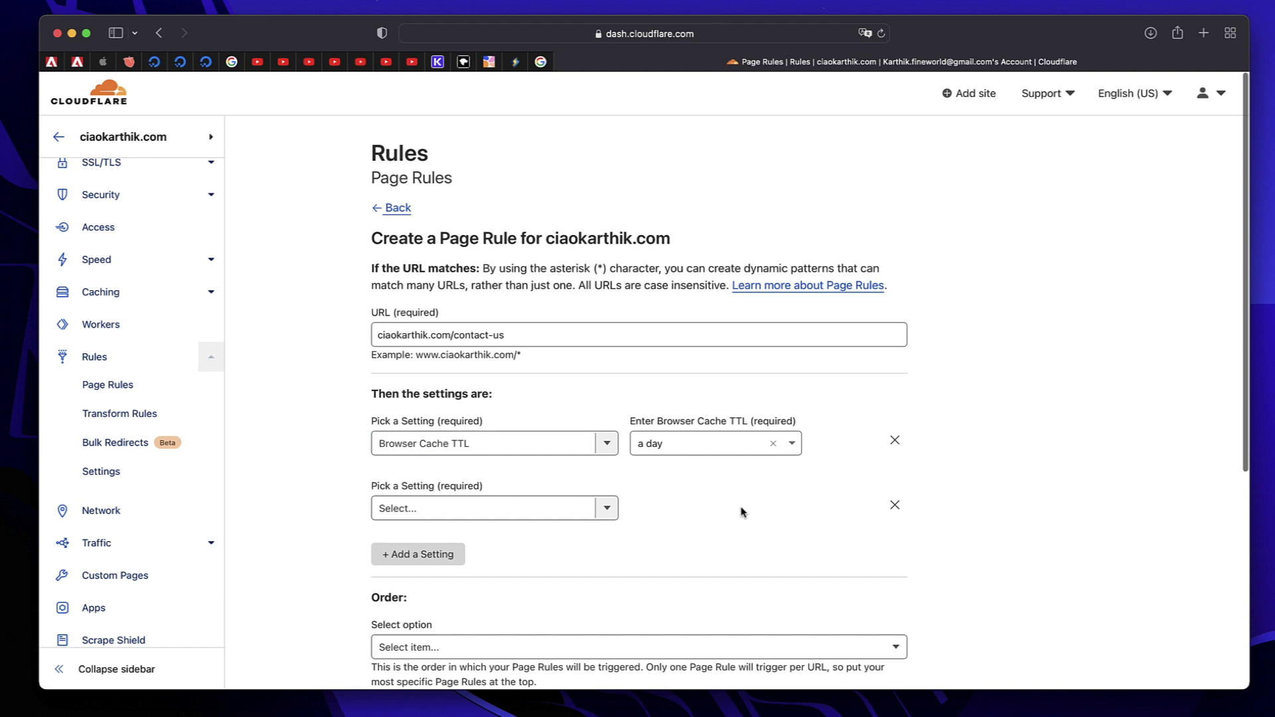
- Add an Edge Cache TTL setting to the contact-us page rule, set to a month
click(606, 508)
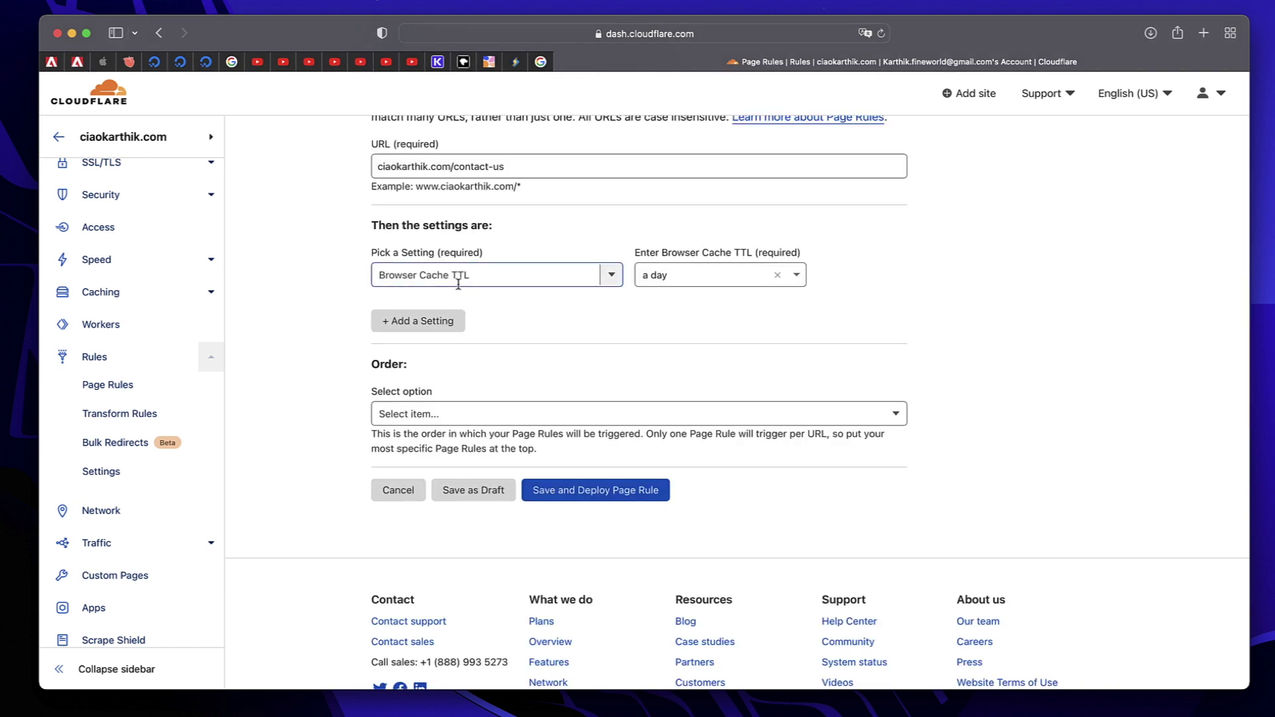
click(421, 321)
click(452, 336)
scroll(452, 425, down, 5)
click(474, 377)
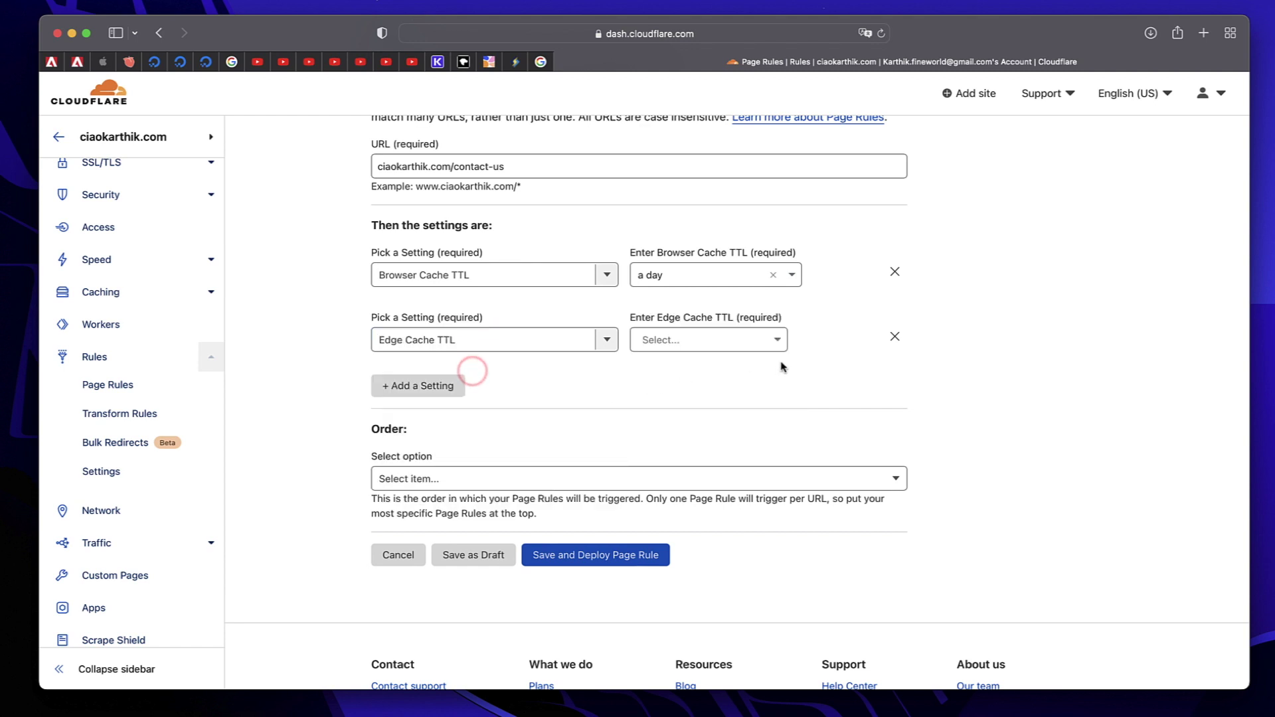
click(777, 341)
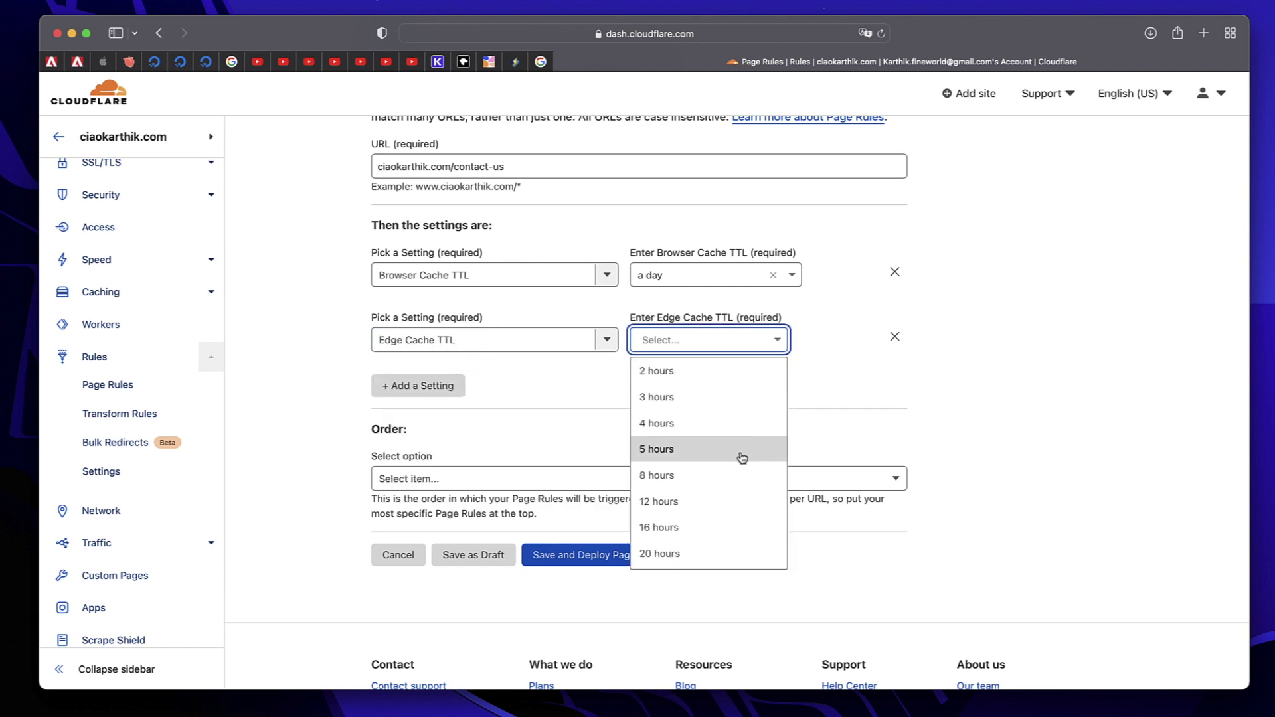
scroll(740, 456, down, 5)
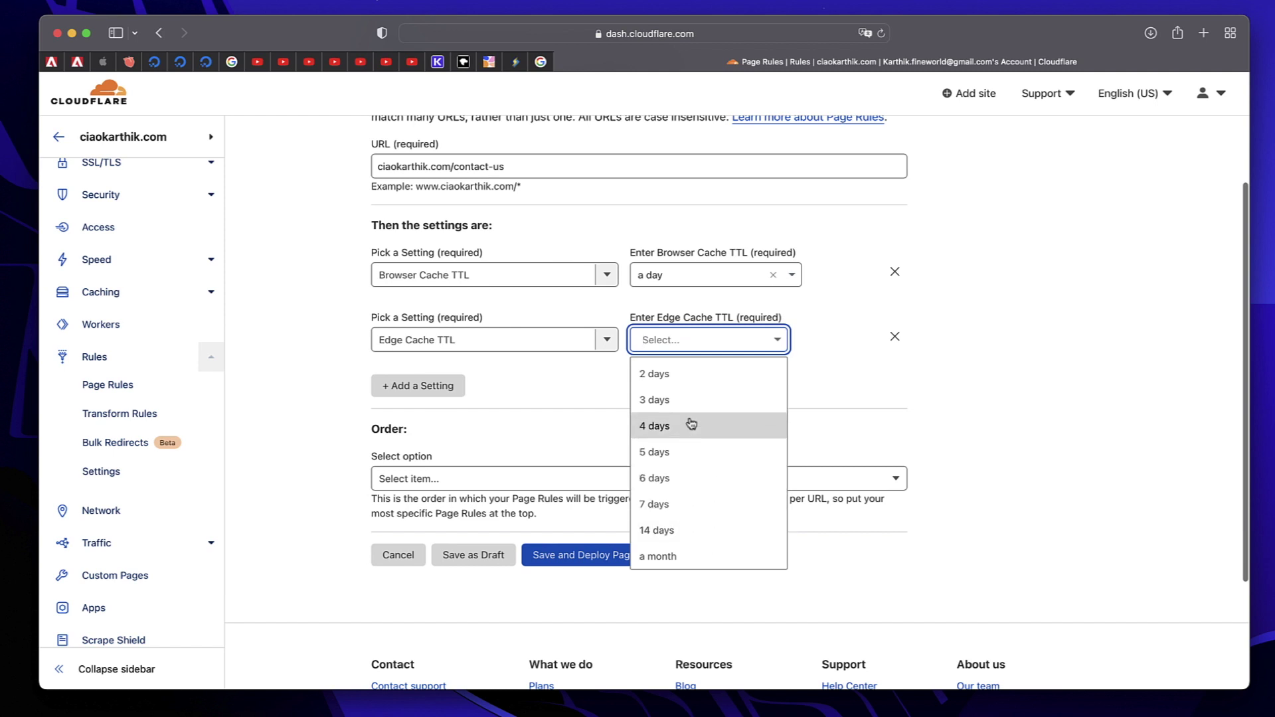
click(686, 560)
- Check the URL pattern and the month duration, then add a third setting row for Cache Level
click(560, 167)
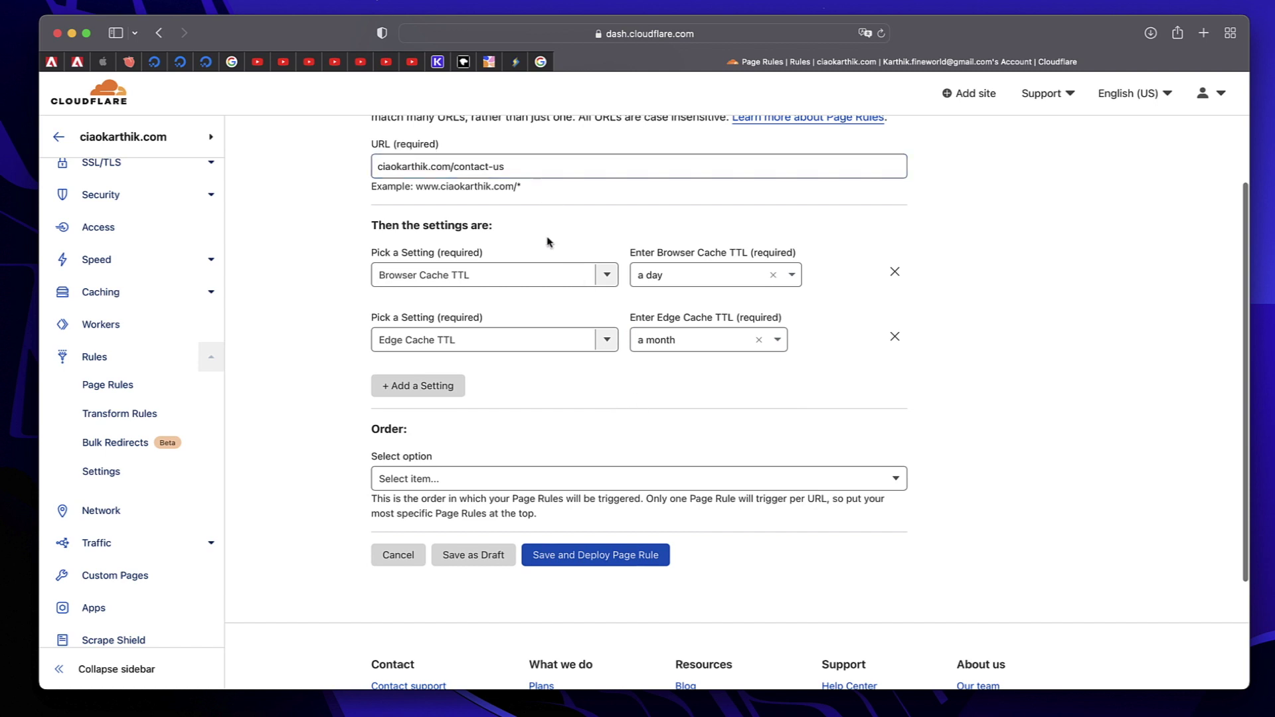
click(779, 340)
click(779, 340)
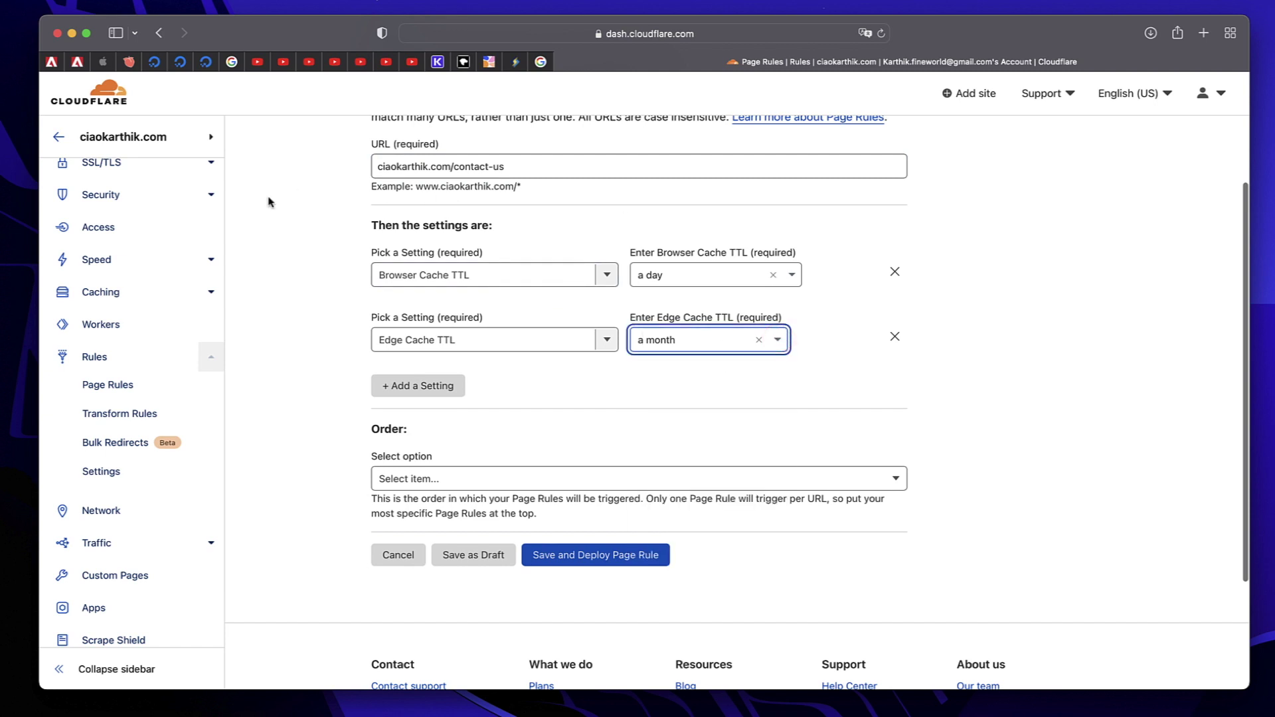
scroll(300, 275, up, 2)
scroll(300, 275, down, 1)
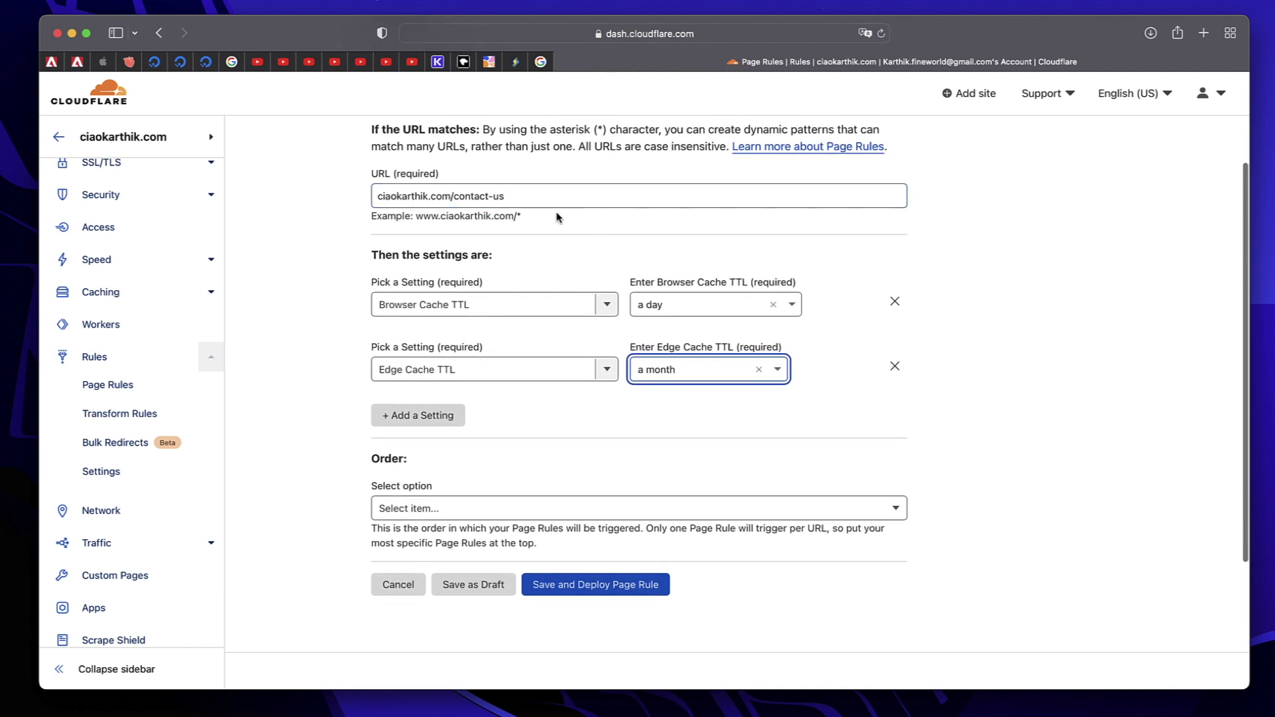
triple_click(525, 195)
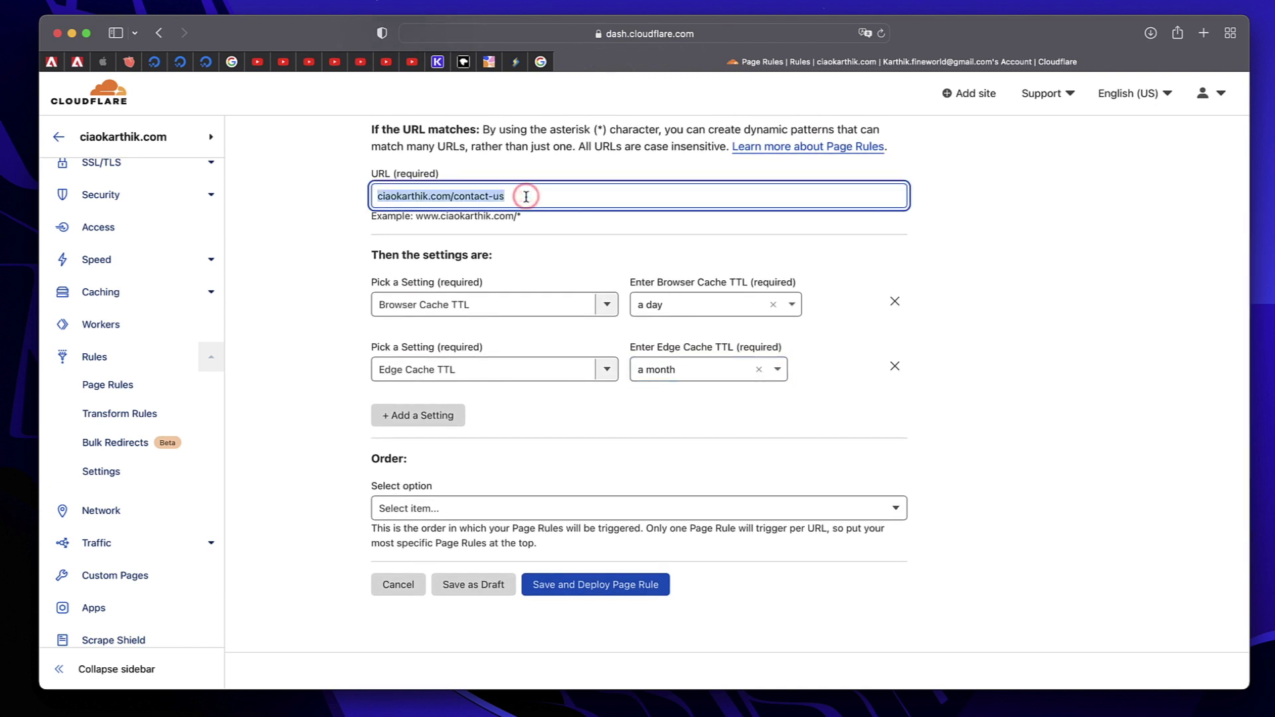
click(341, 309)
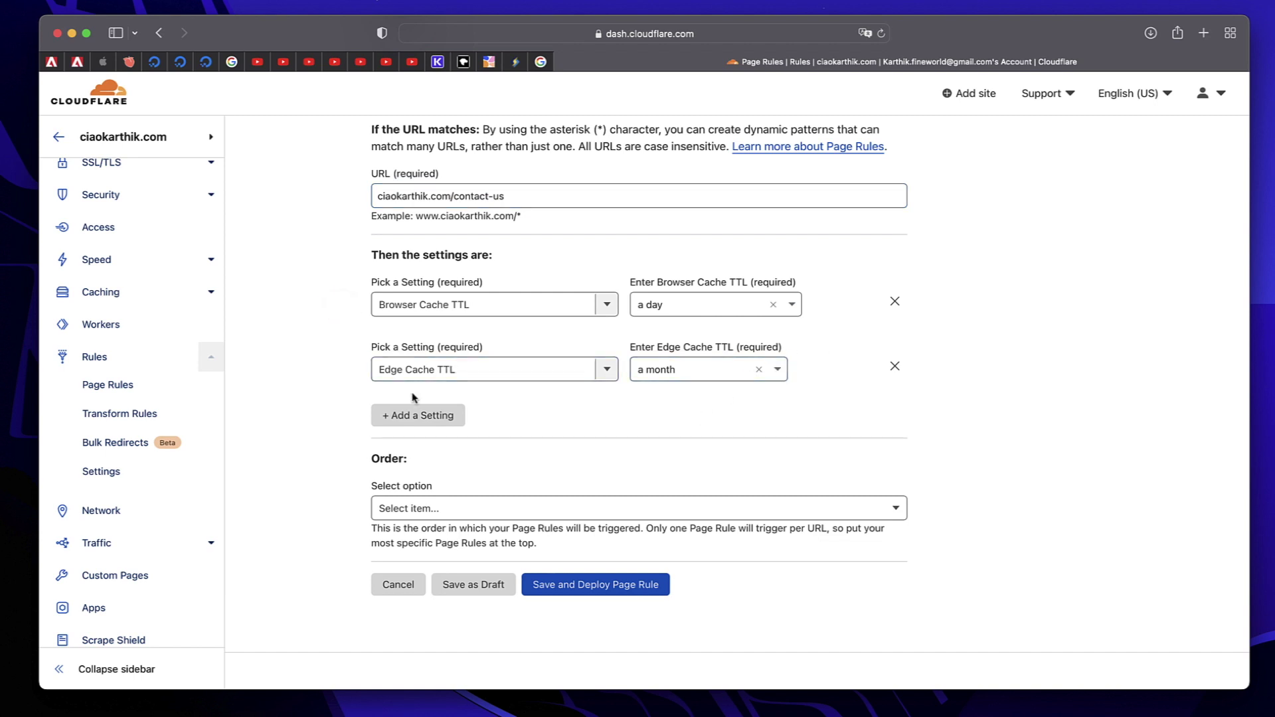
click(400, 415)
click(494, 433)
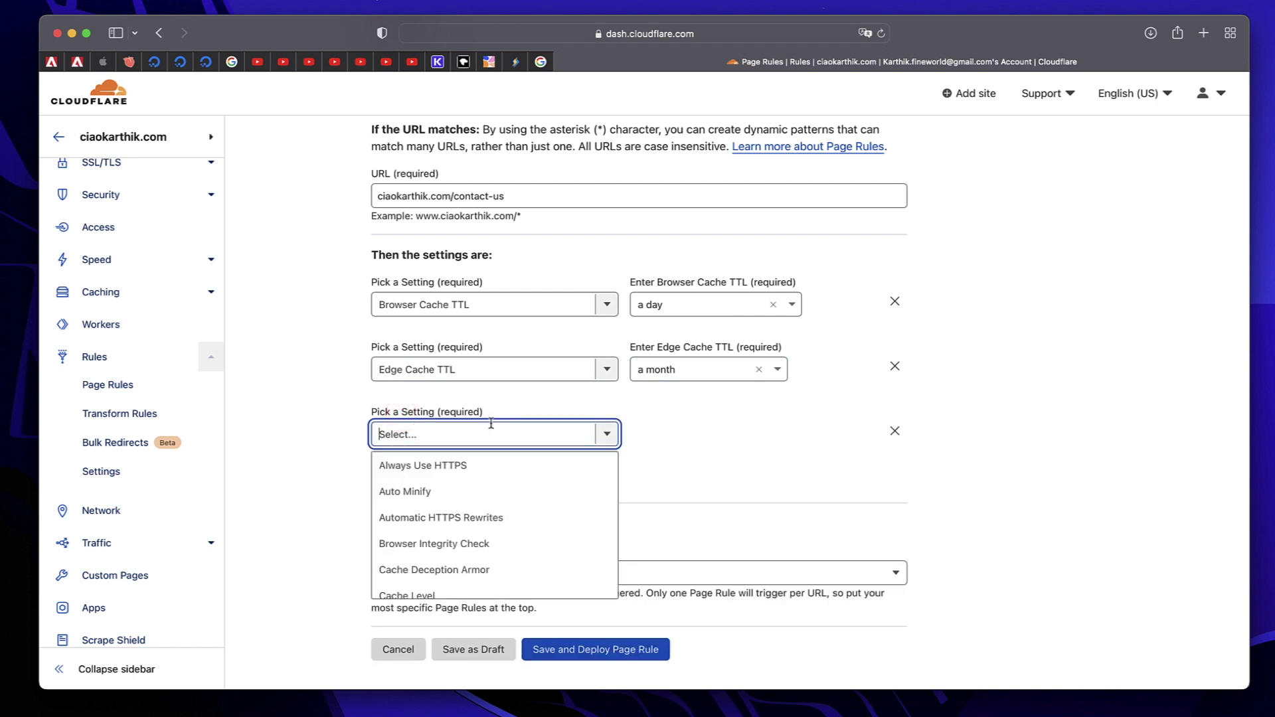
scroll(468, 542, down, 1)
- Add Cache Level as the third setting and set it to Cache Everything
click(462, 561)
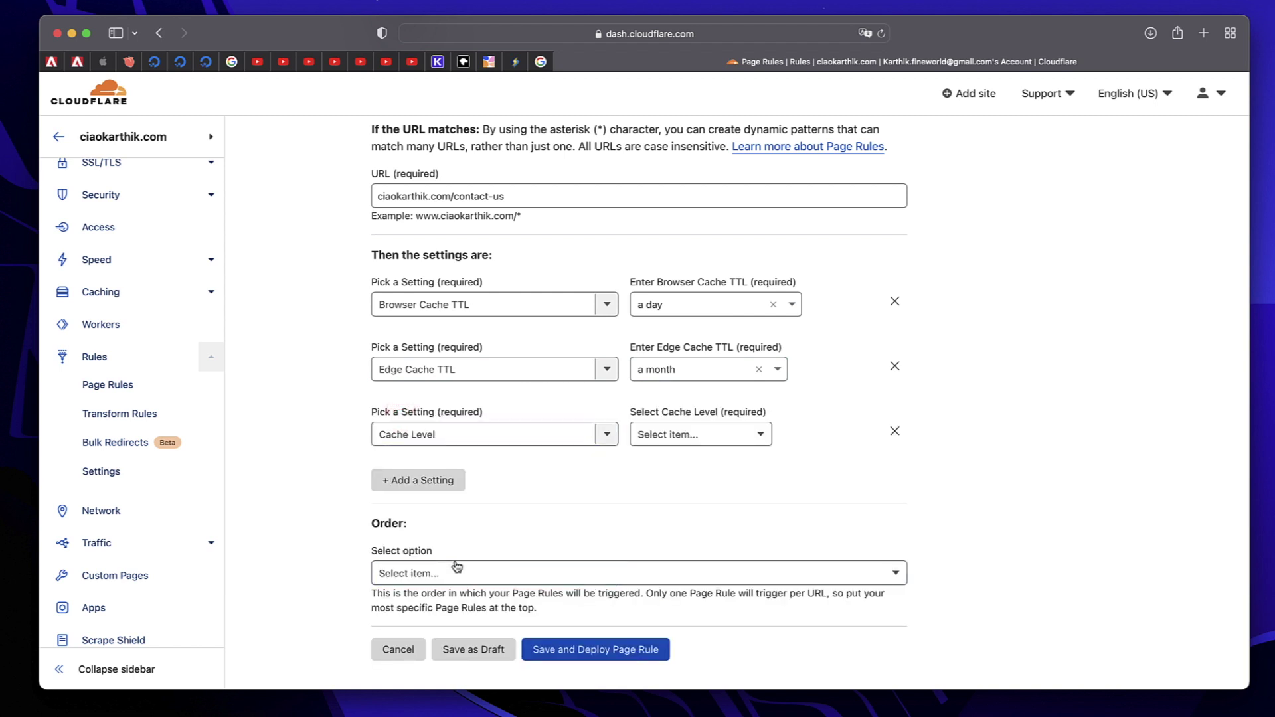
click(717, 438)
click(702, 572)
click(716, 473)
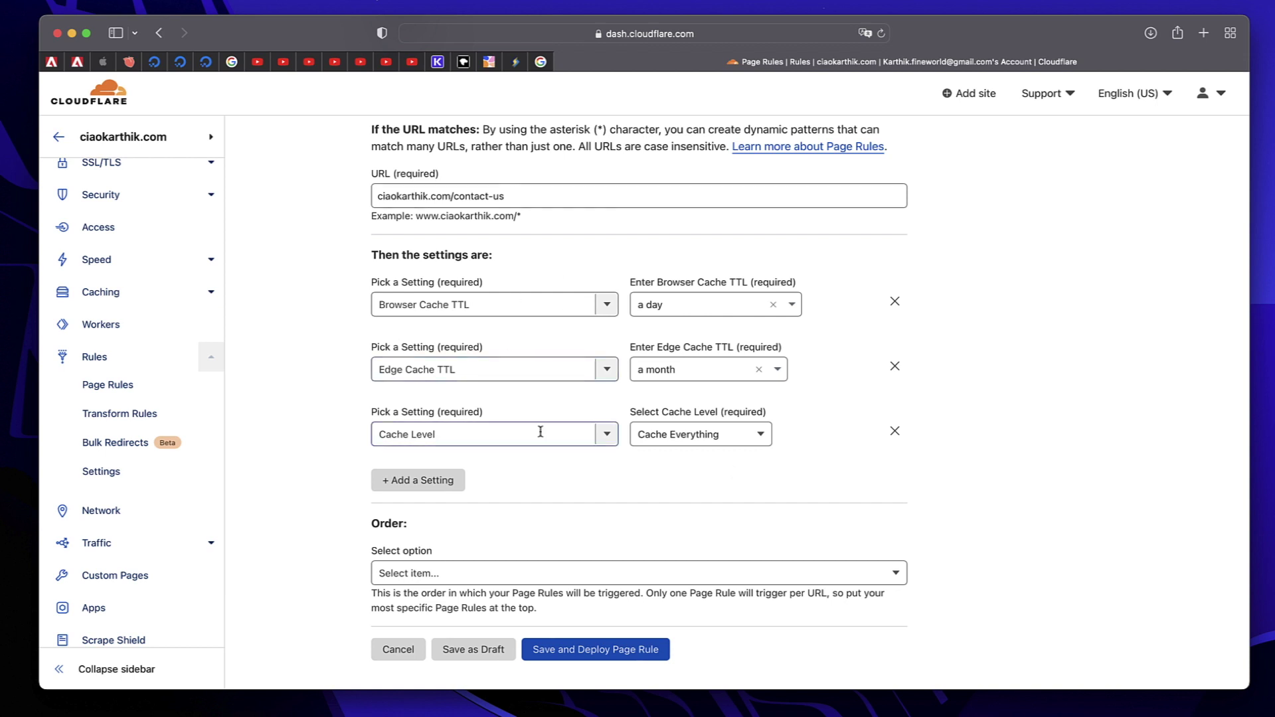
- Delete the contact-us path from the rule's URL pattern so it reads ciaokarthik.com/disclaimer
click(537, 198)
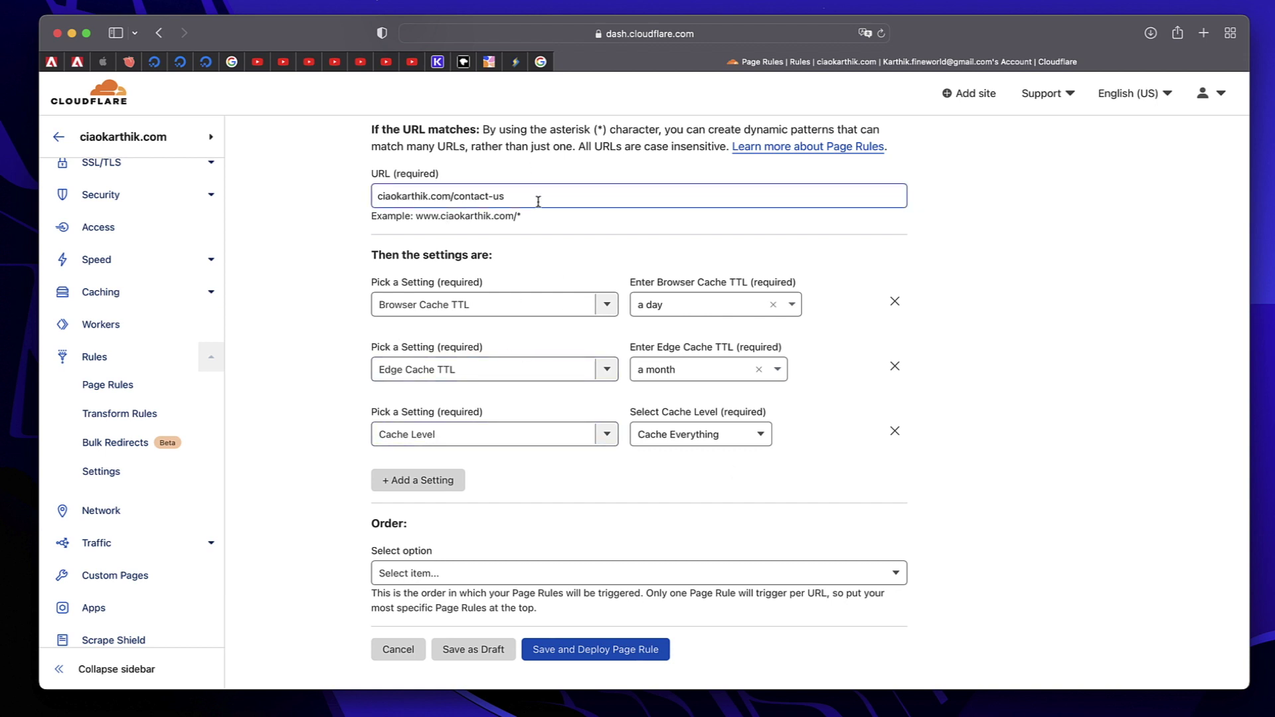
click(508, 402)
click(592, 200)
click(579, 189)
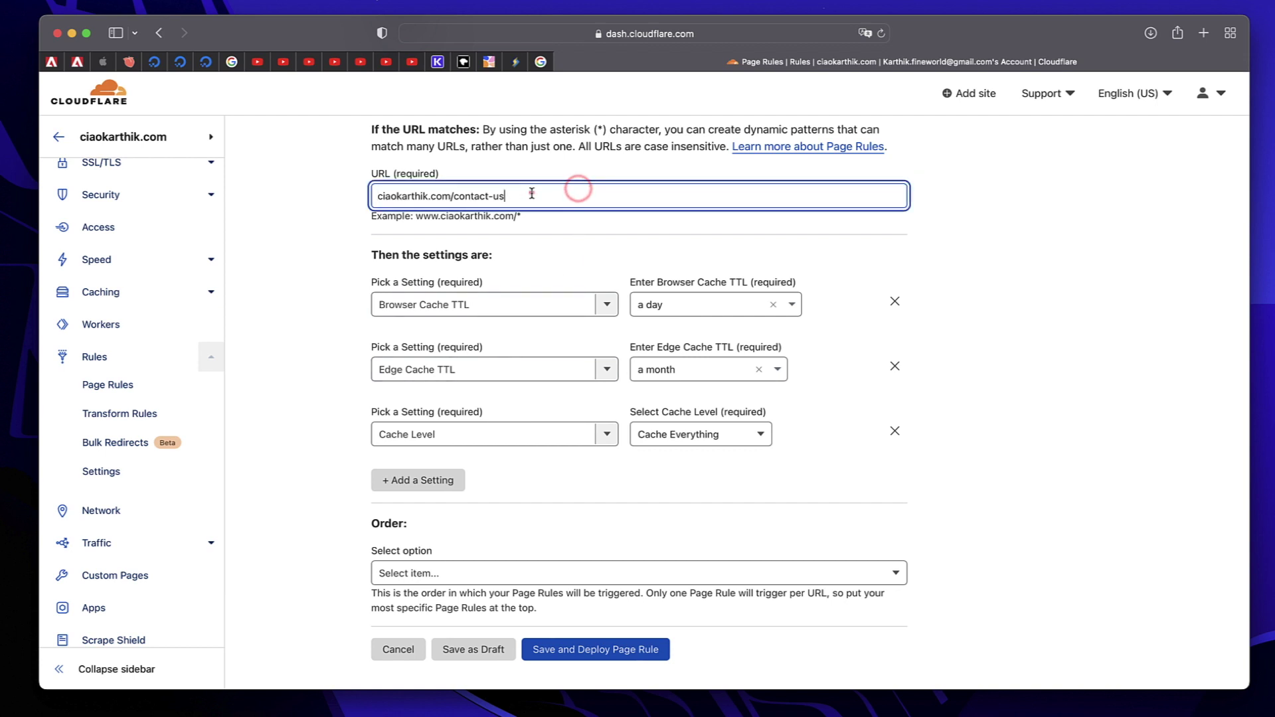
click(530, 192)
click(459, 197)
key(super+shift+Right)
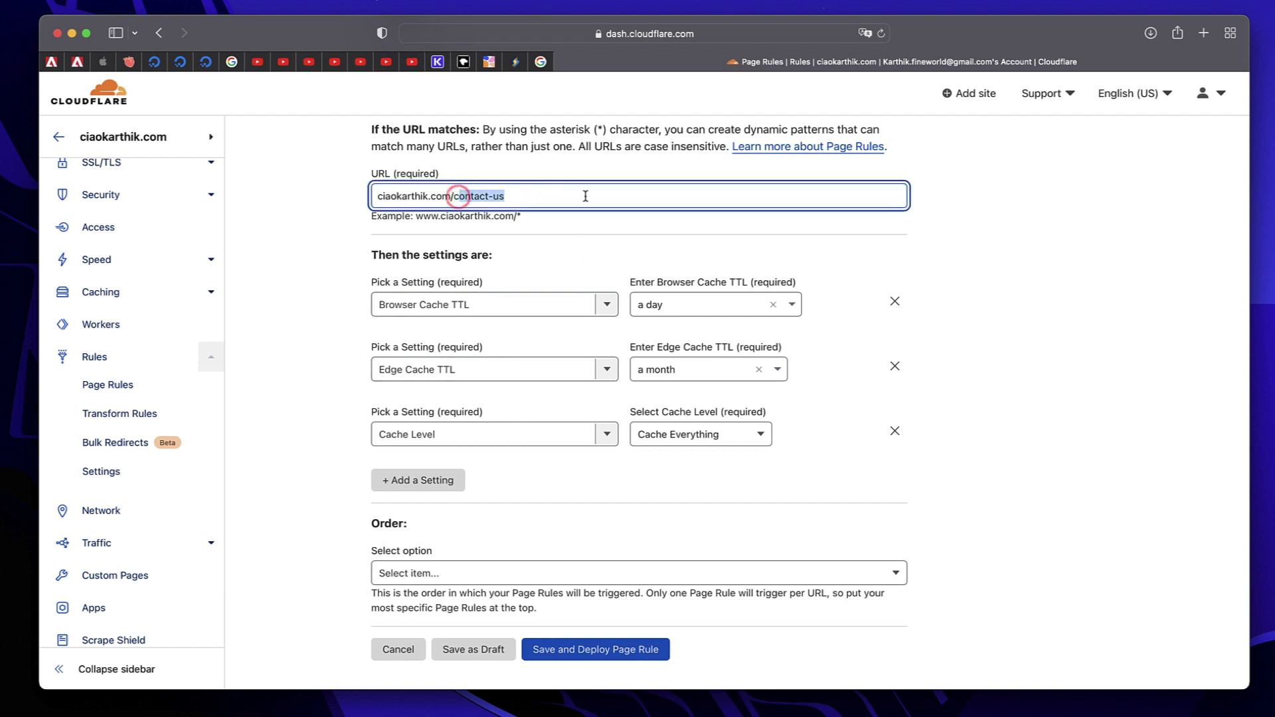
key(BackSpace)
- Cancel the draft disclaimer page rule without saving, keeping only the two existing rules
click(319, 388)
scroll(319, 390, down, 5)
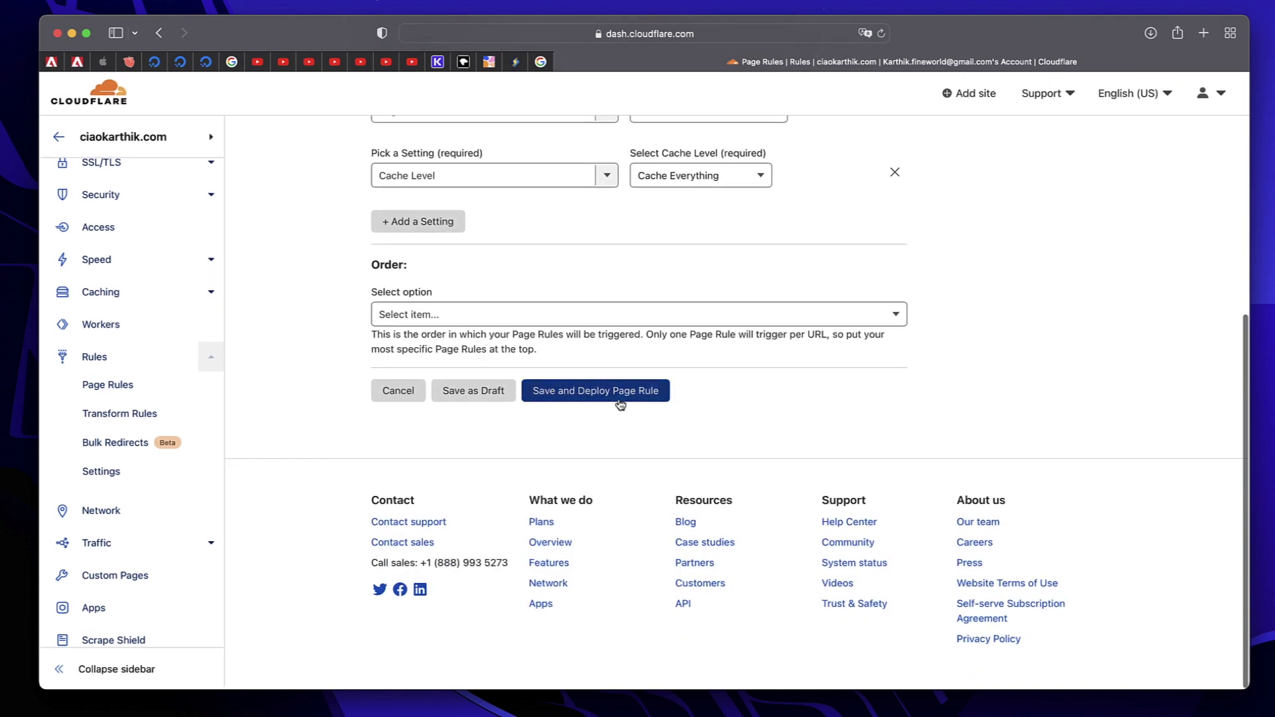
scroll(623, 452, up, 6)
scroll(625, 455, down, 6)
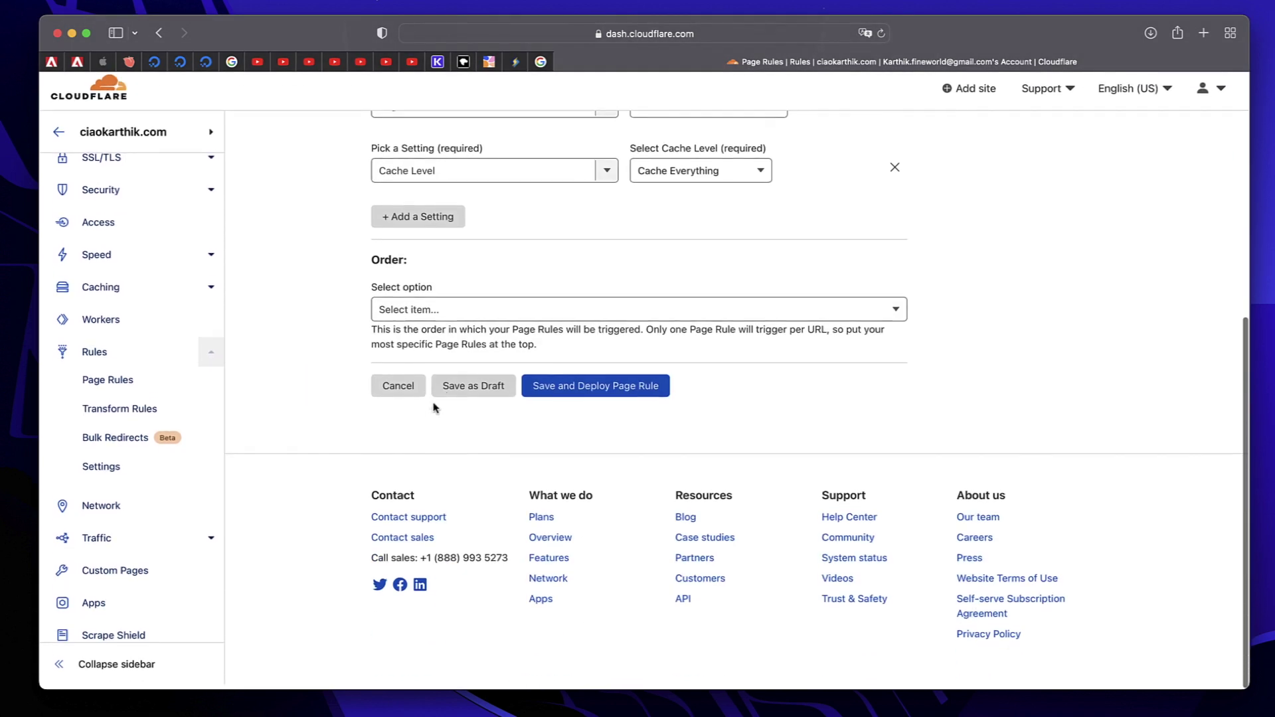
click(401, 392)
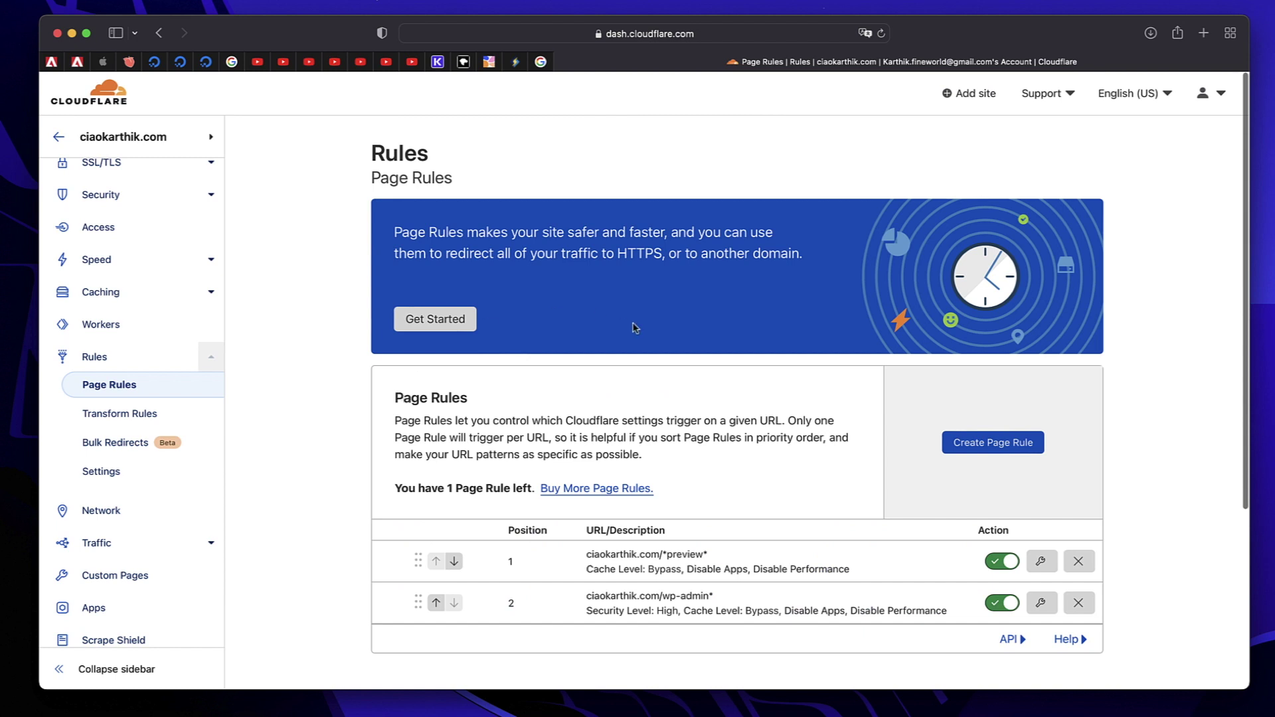
scroll(634, 328, down, 1)
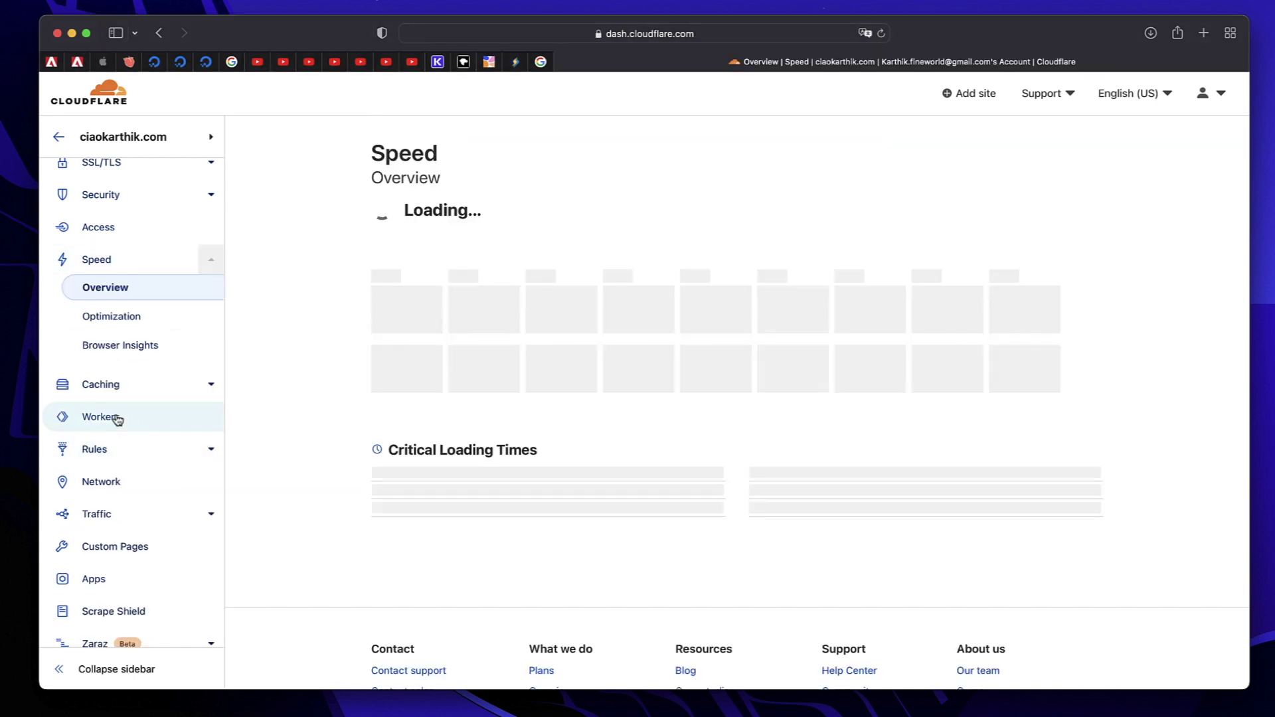
- Go to Speed > Optimization for ciaokarthik.com, review Brotli, and scroll down to the Rocket Loader card
click(110, 255)
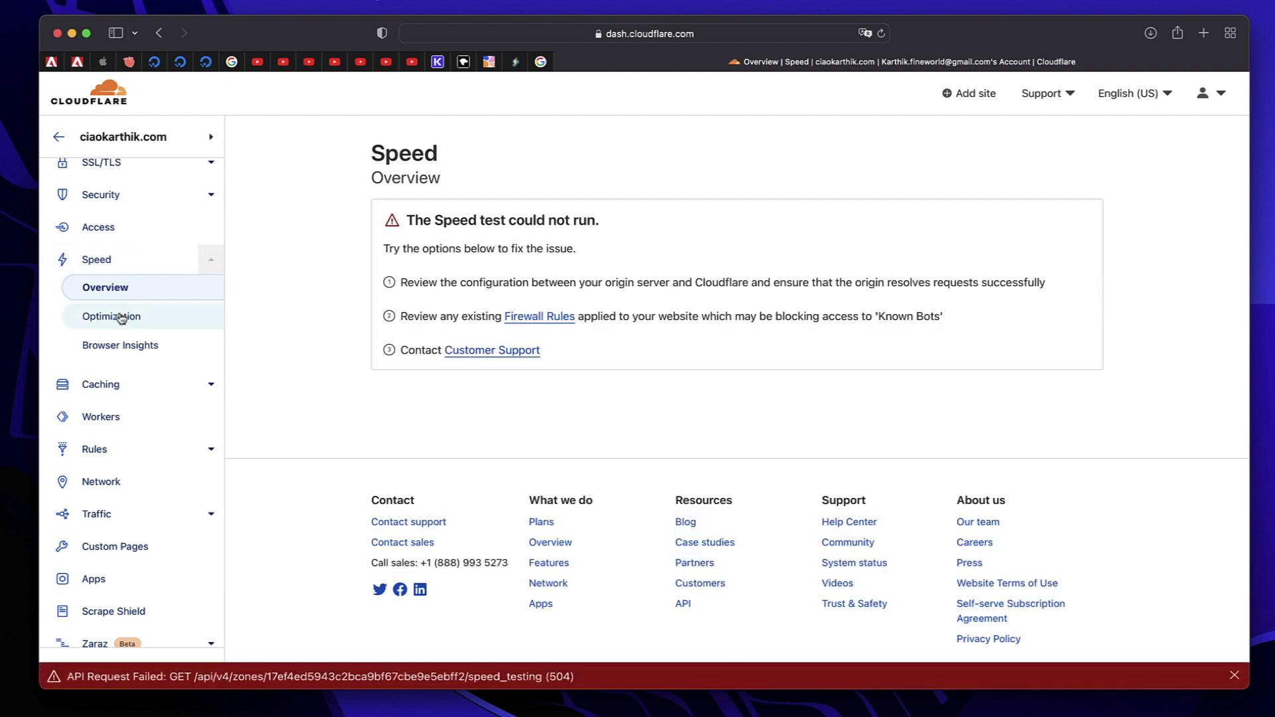
click(120, 319)
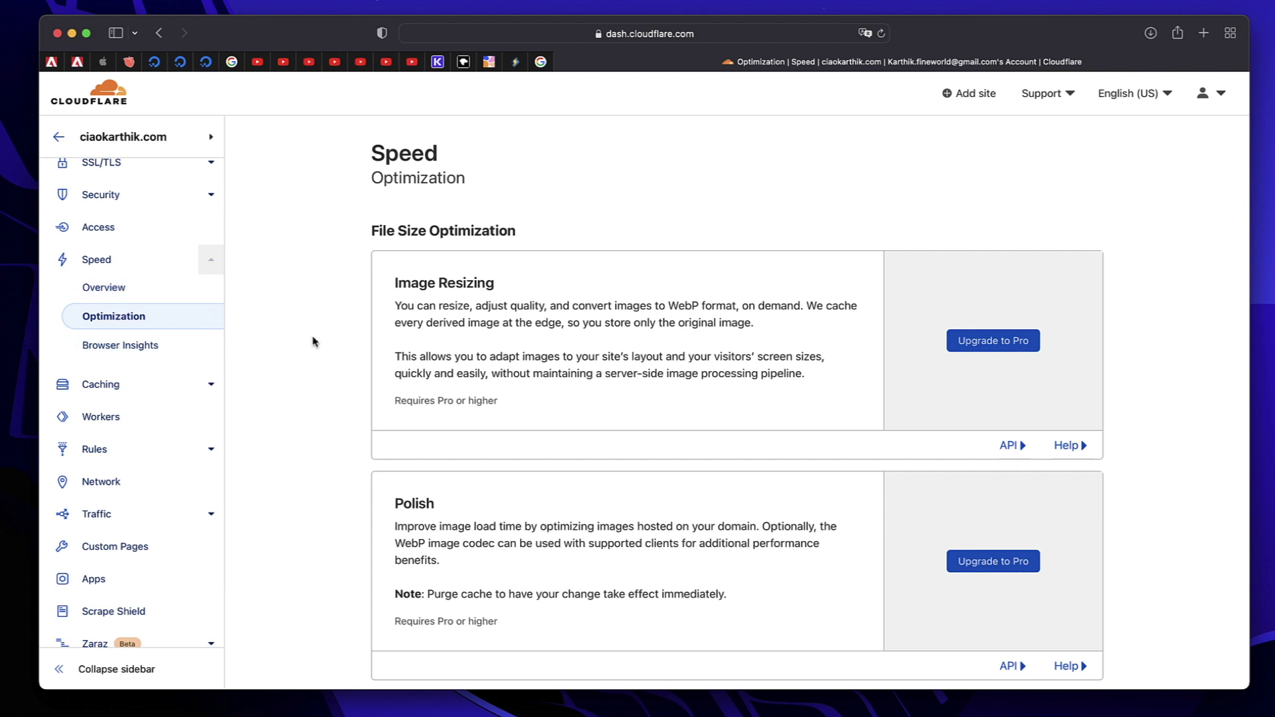
scroll(541, 270, down, 15)
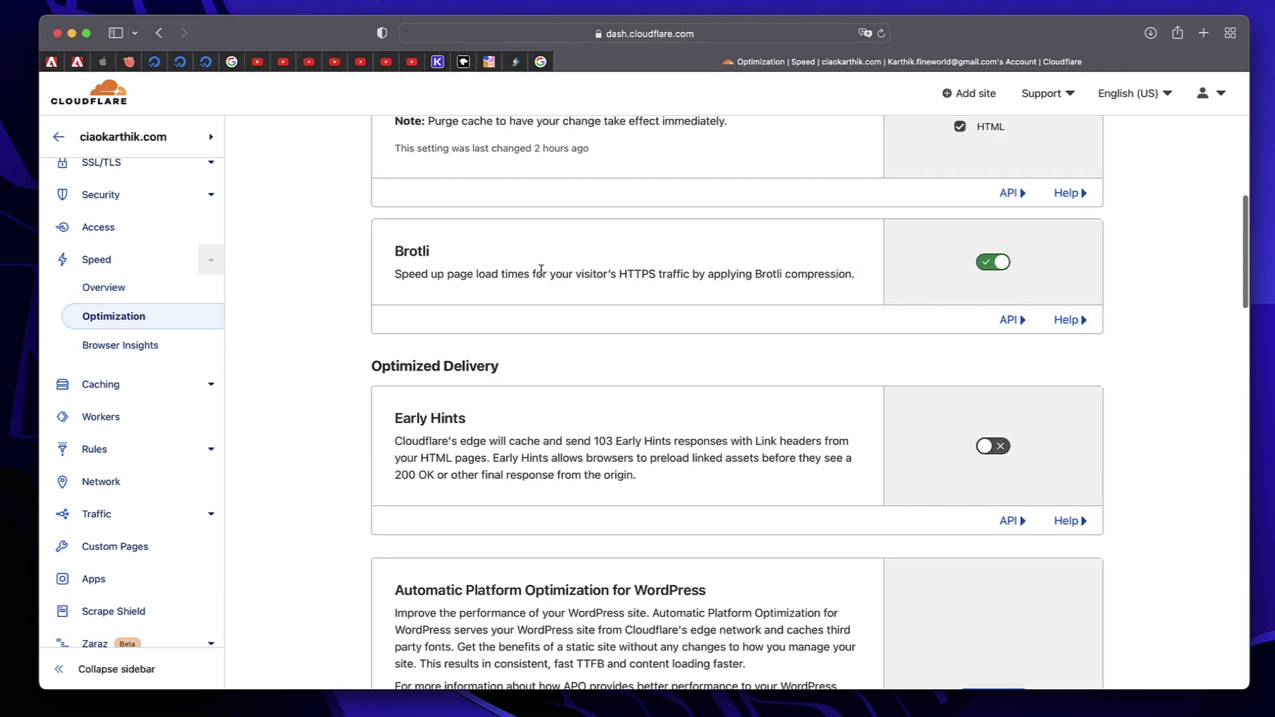
double_click(401, 253)
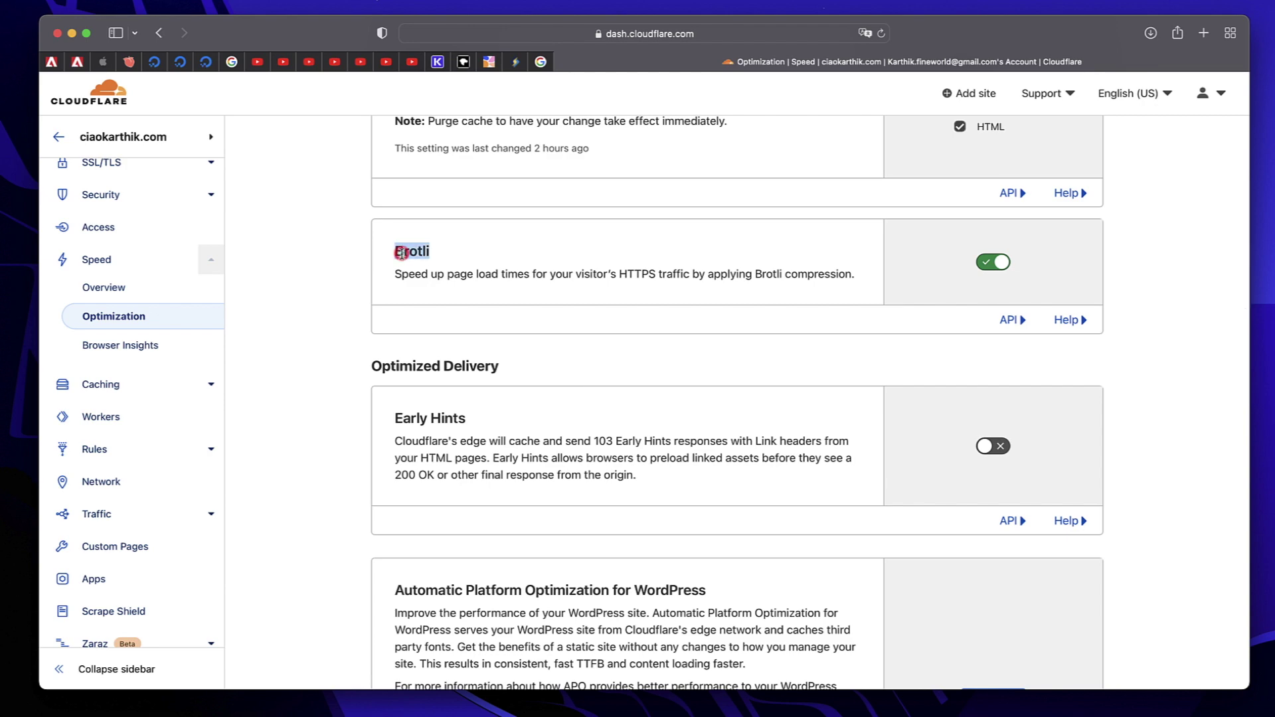
triple_click(466, 275)
triple_click(466, 275)
scroll(467, 277, down, 5)
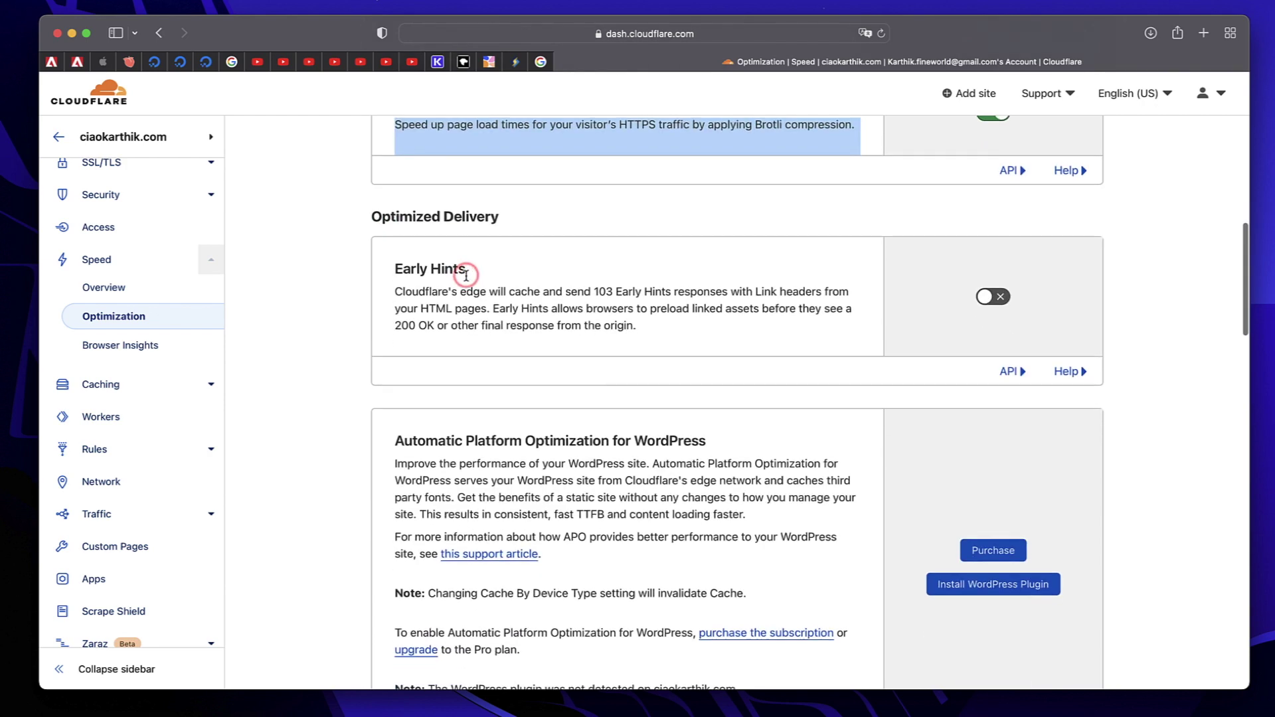
scroll(467, 279, down, 10)
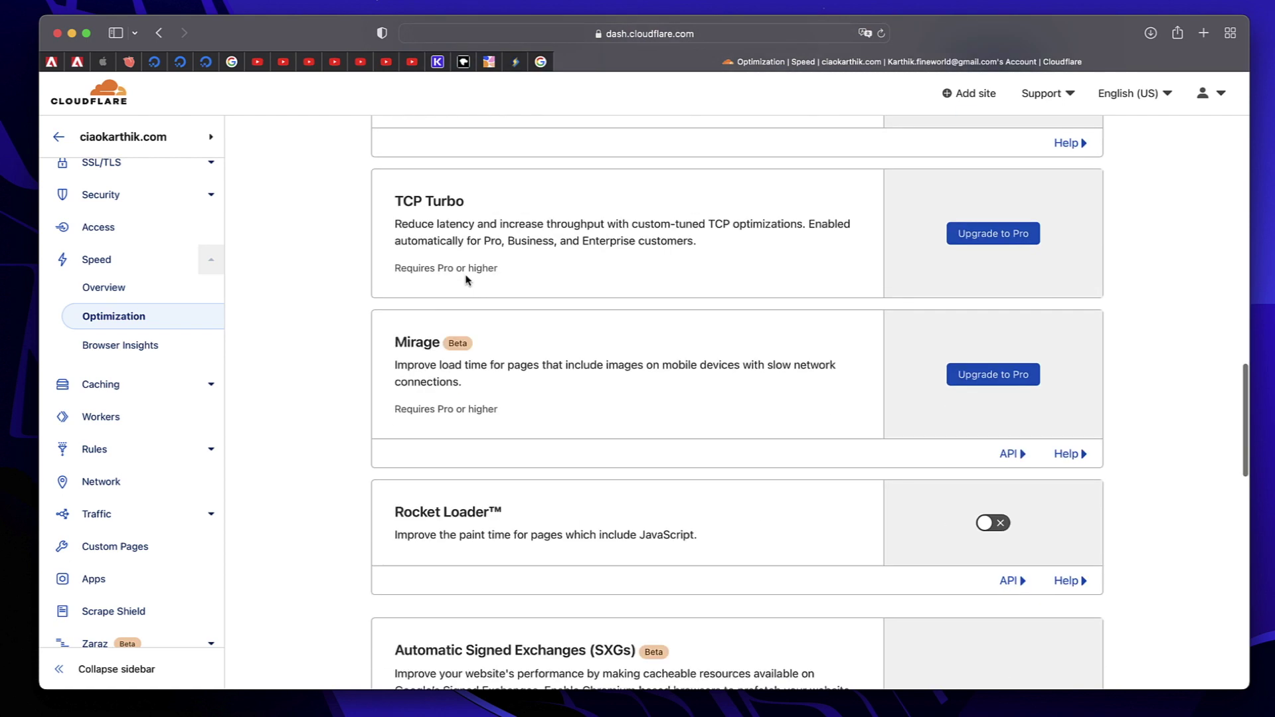
scroll(605, 327, down, 4)
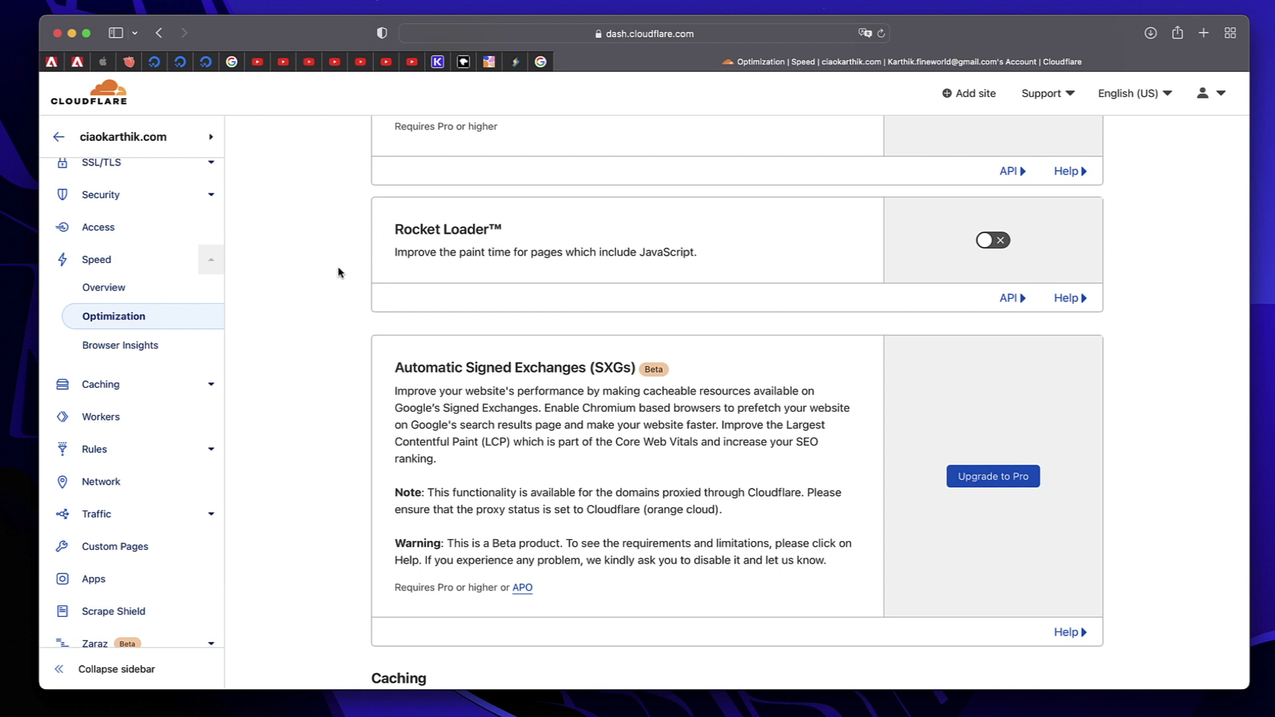
- Review the Rocket Loader description and flip its toggle to turn Rocket Loader on
triple_click(527, 253)
click(456, 221)
triple_click(438, 221)
click(442, 221)
triple_click(468, 251)
triple_click(468, 234)
triple_click(484, 246)
click(483, 245)
triple_click(415, 231)
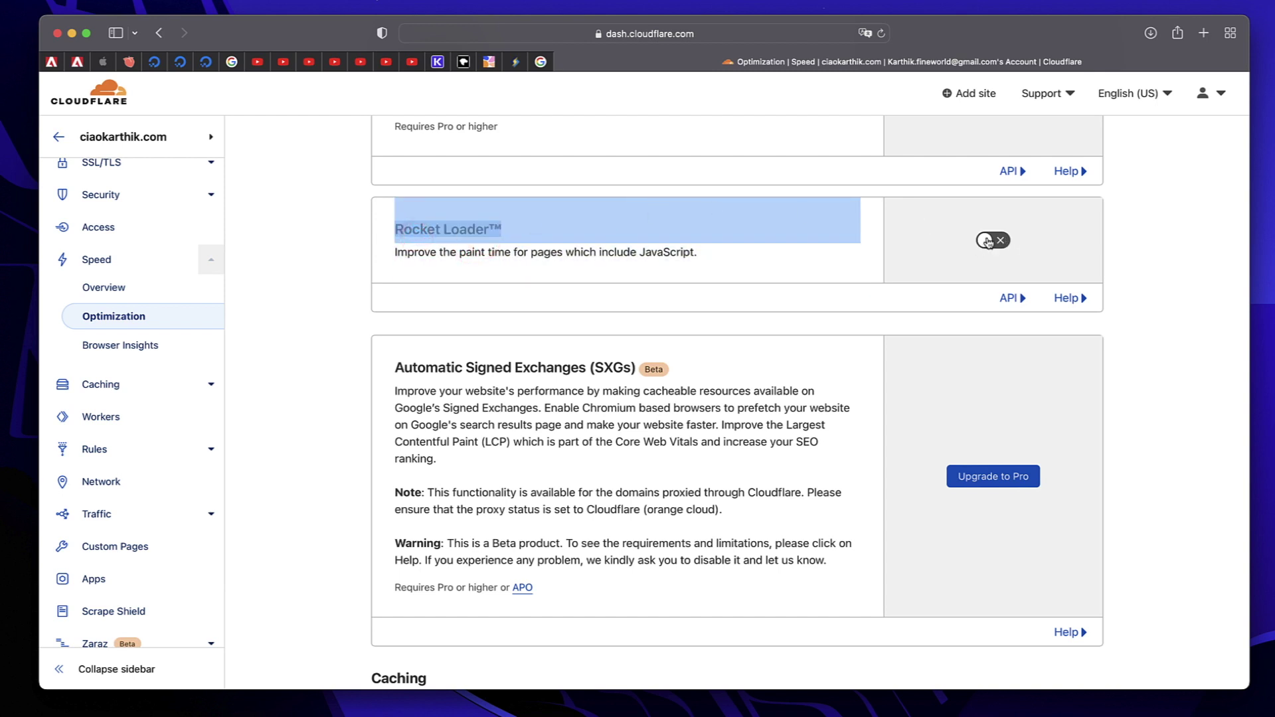
click(291, 311)
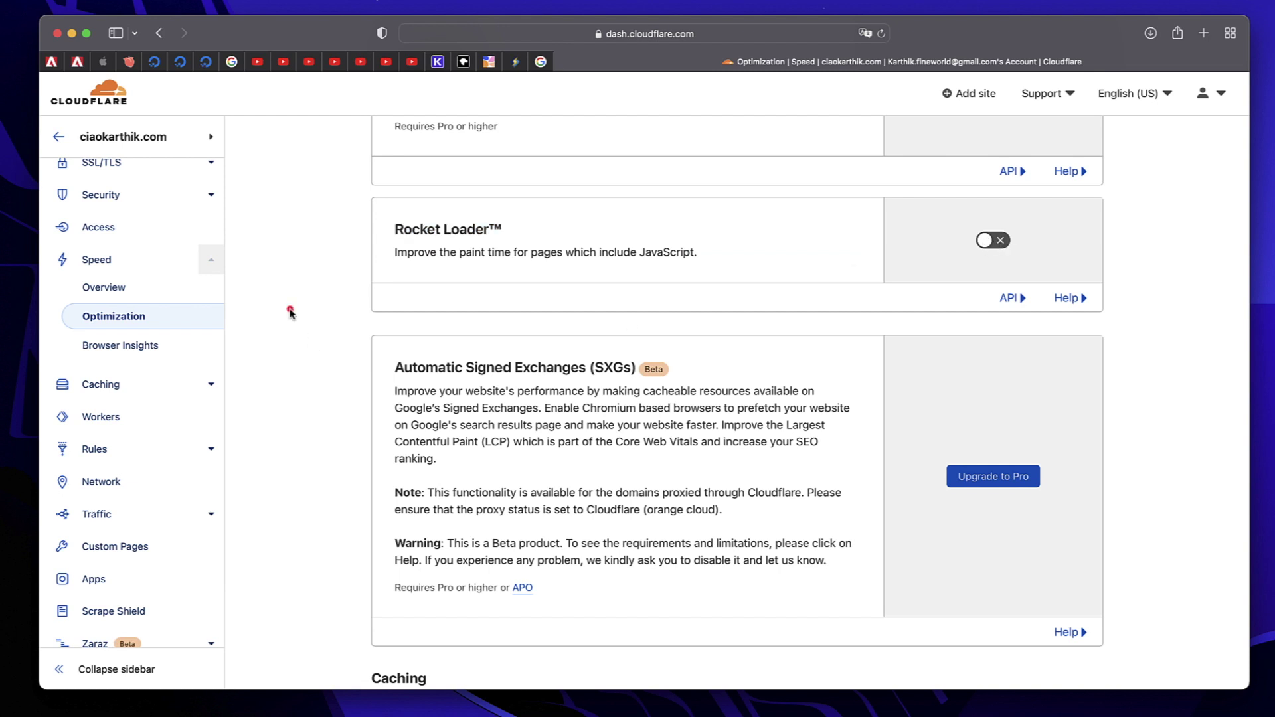
click(1001, 242)
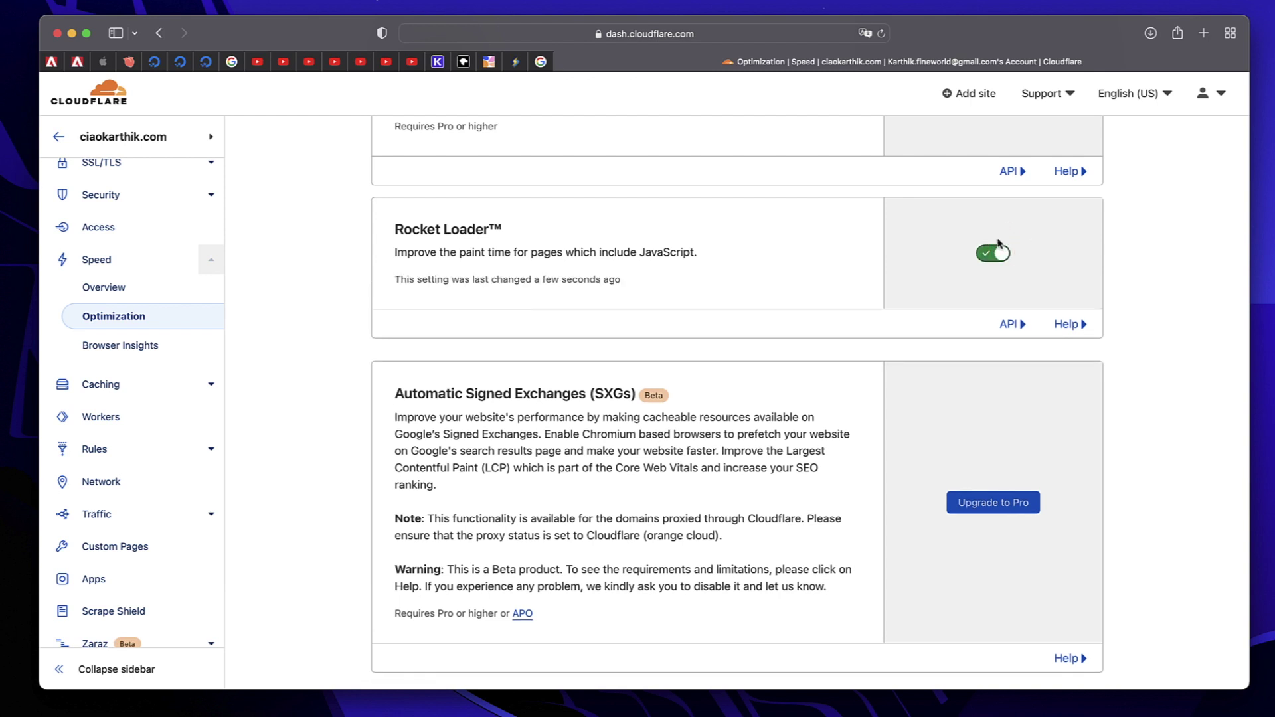
click(995, 261)
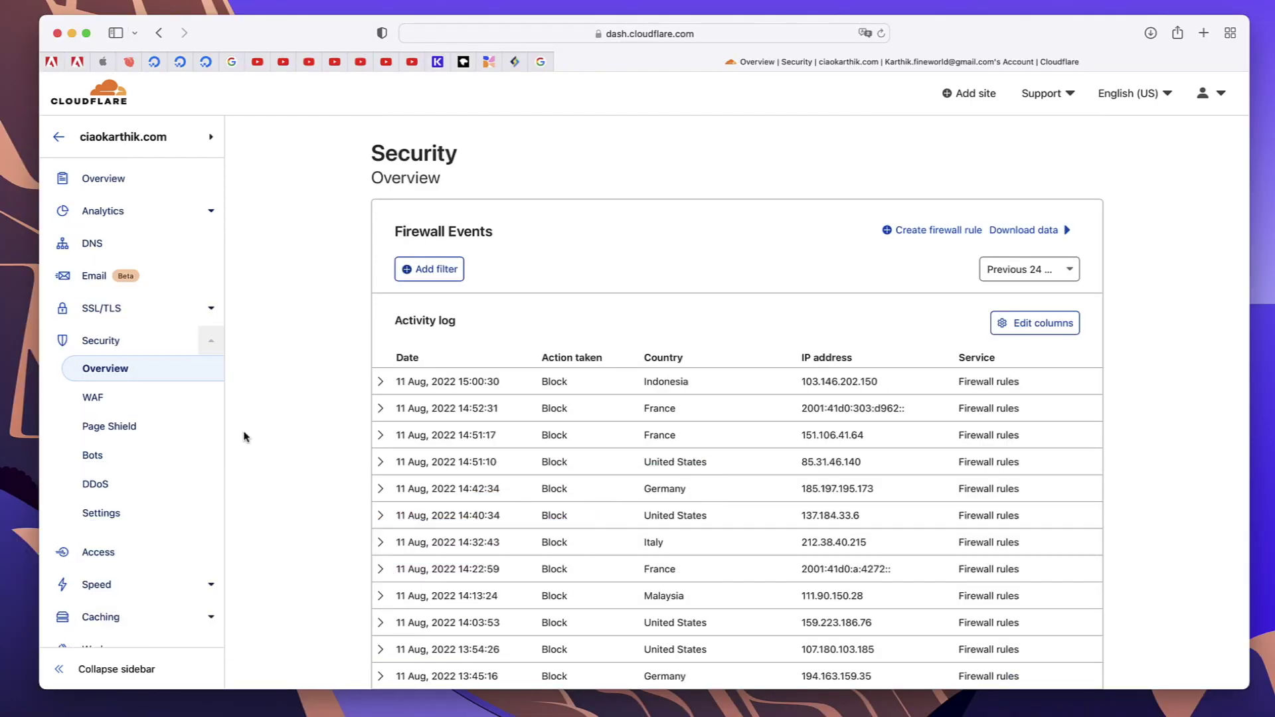
- Create a new WAF firewall rule and name it 'Block Admin Access'
click(116, 401)
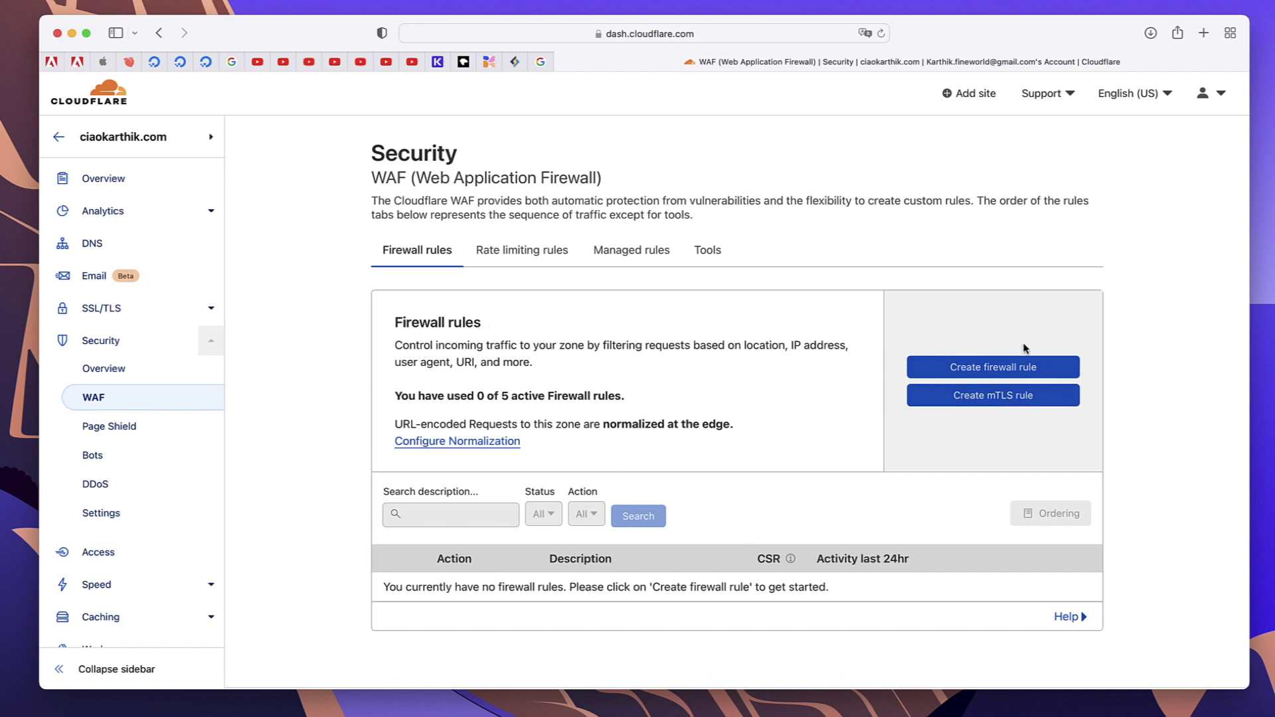
click(1026, 368)
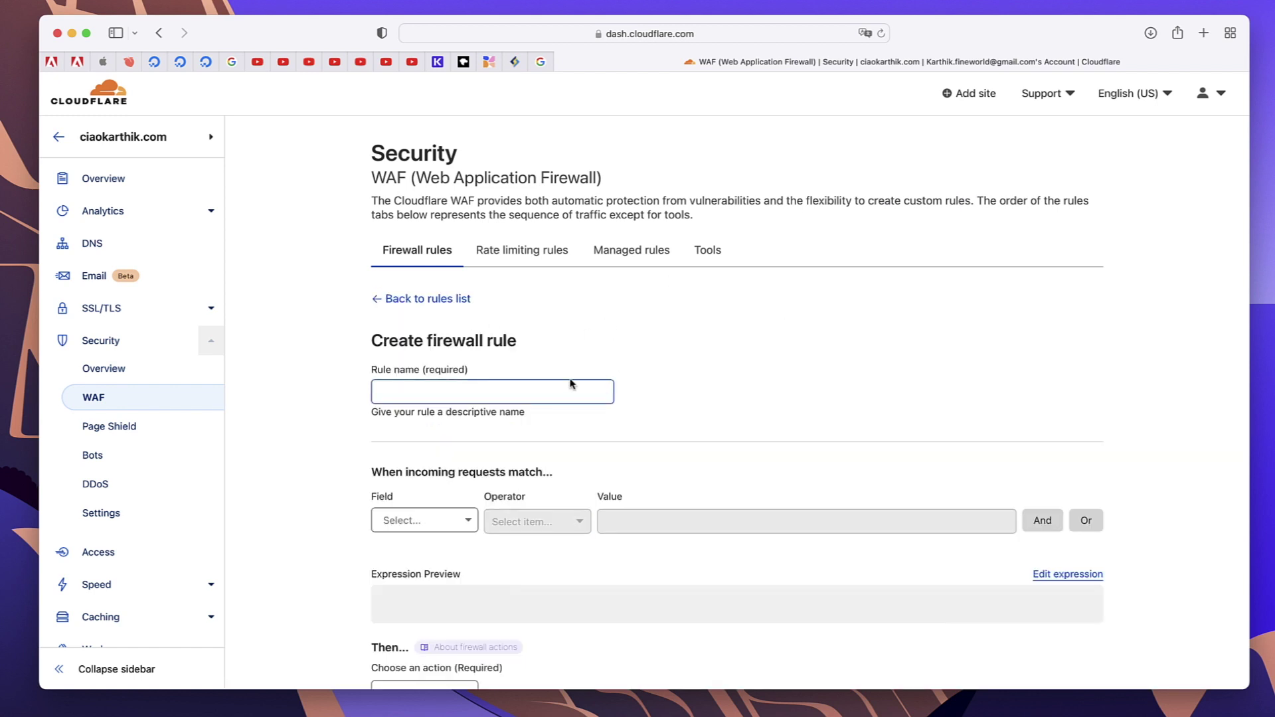
click(489, 390)
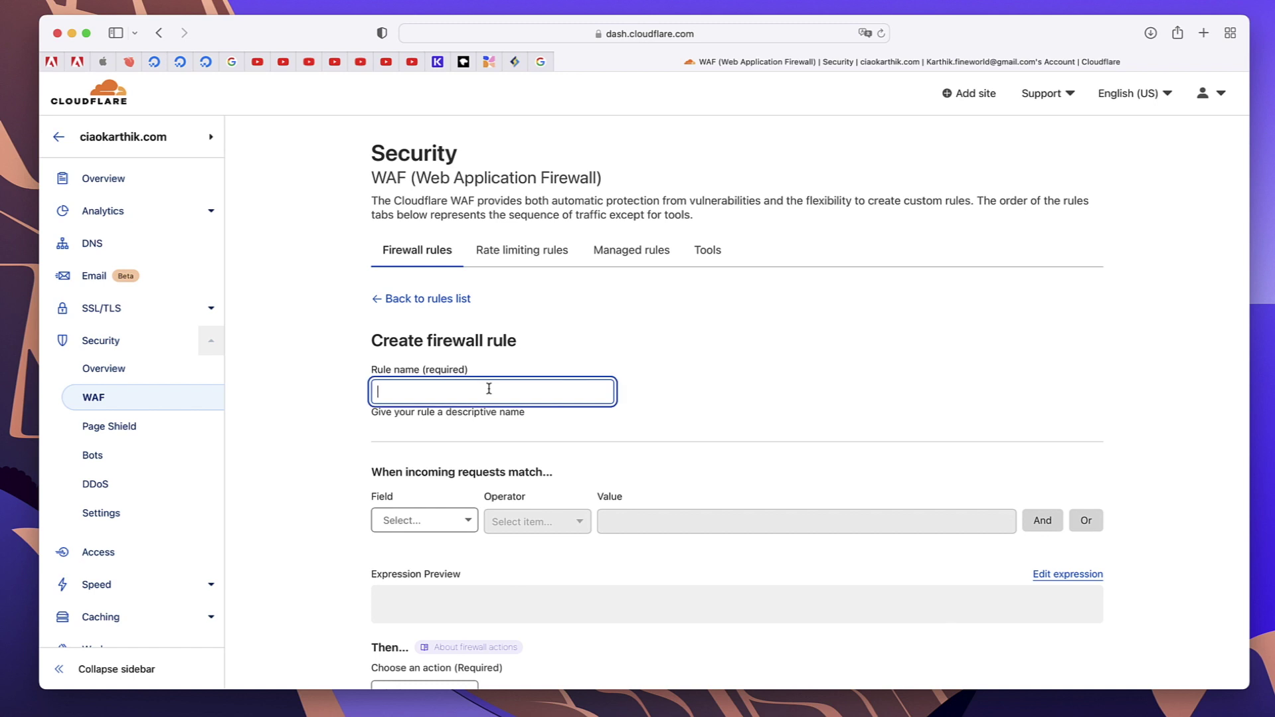
text(Block Admin Access)
scroll(336, 484, down, 5)
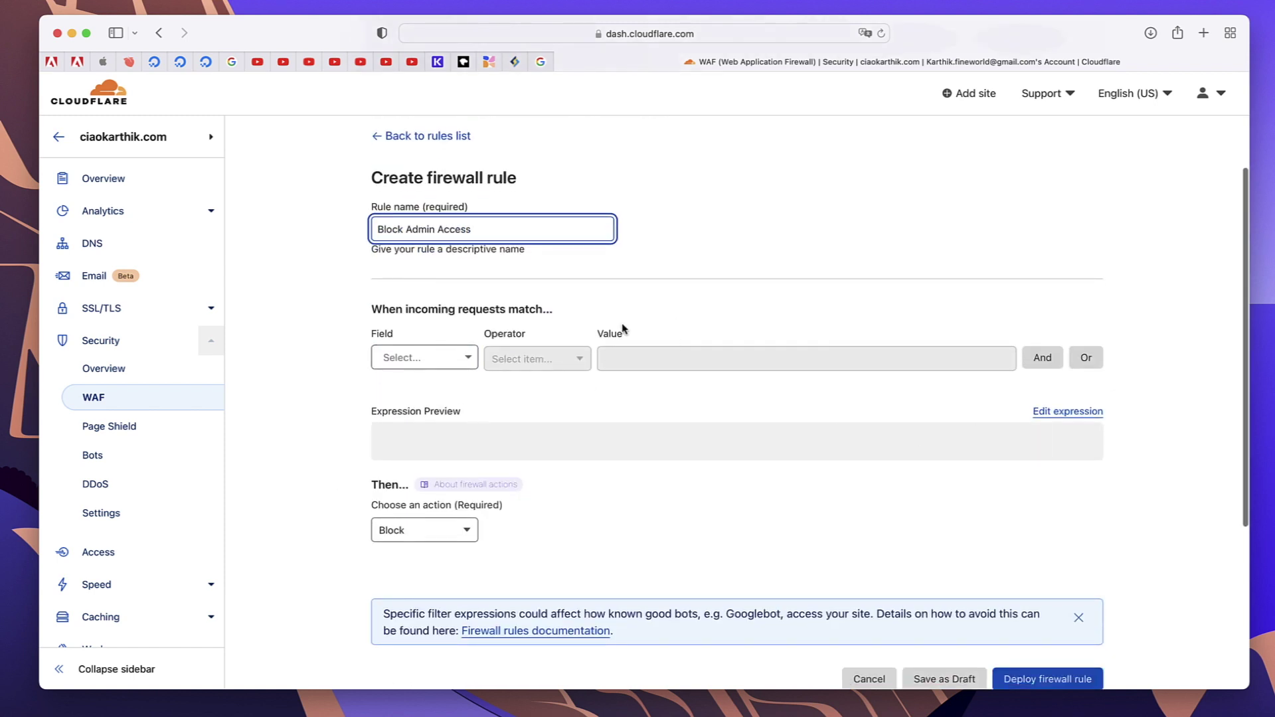
- Paste the wp-admin/wp-login blocking expression into the expression editor and delete the your_ip placeholder
click(1059, 416)
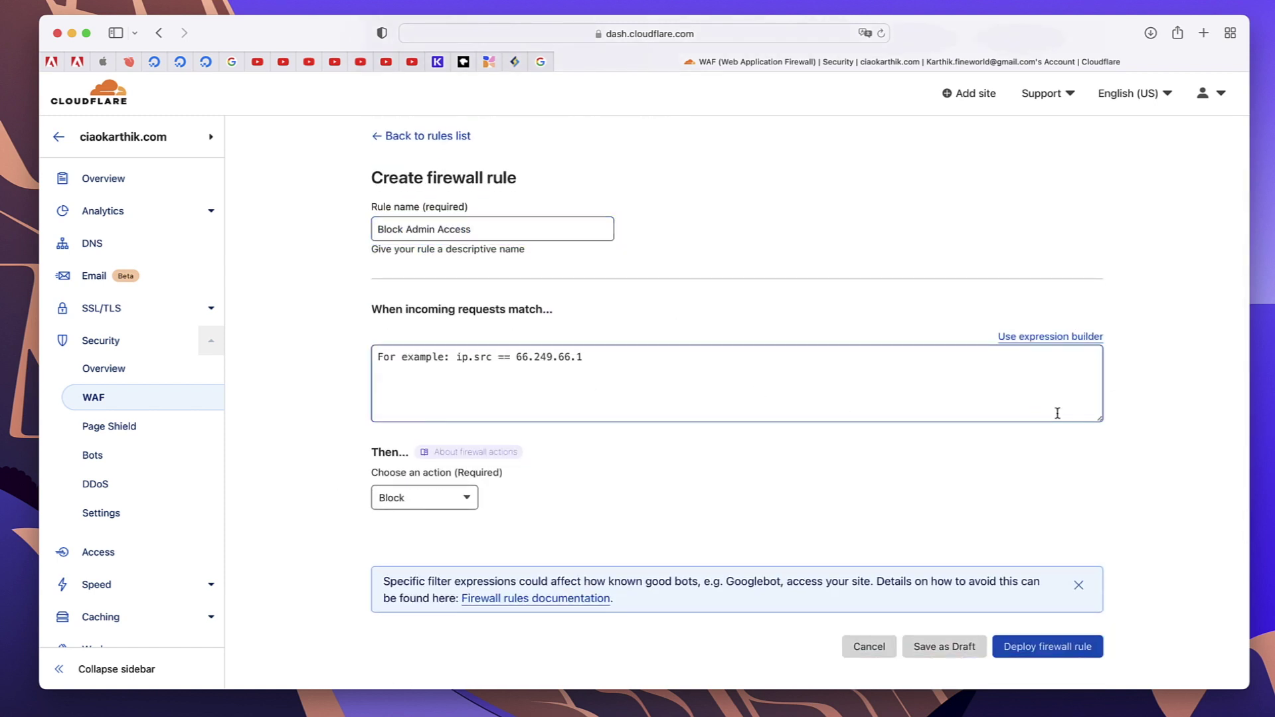
click(764, 357)
text(not ip.src in {your_ip } and (http.request.uri.path contains "/wp-admin" or http.request.uri.path contains "/wp-login"))
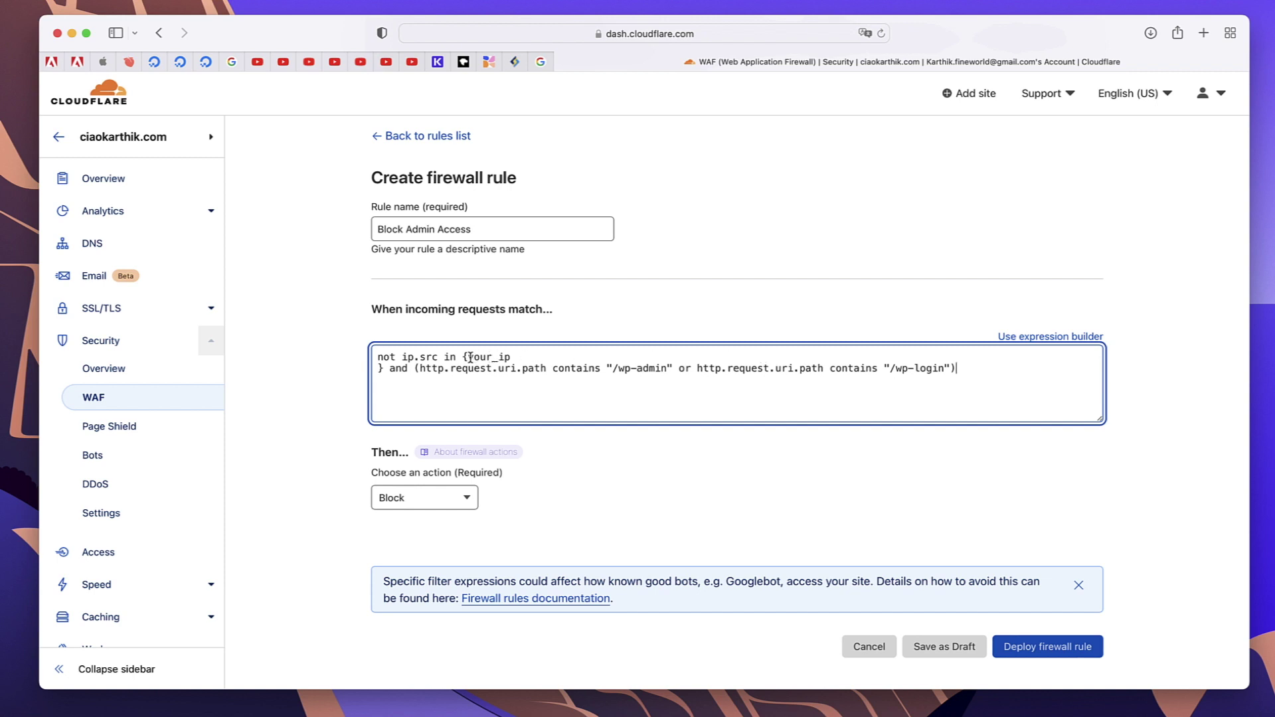
drag(469, 358, 530, 358)
key(BackSpace)
scroll(778, 497, down, 5)
click(874, 277)
scroll(875, 277, up, 1)
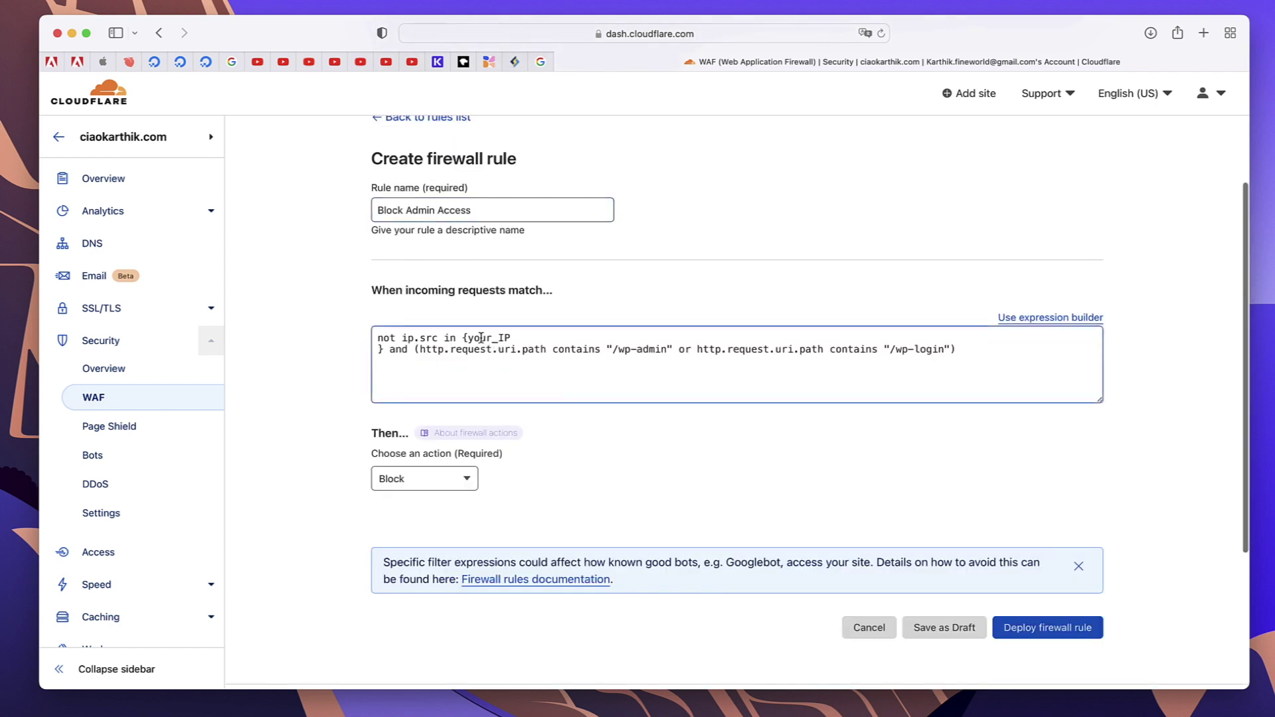
- Edit the your_IP entry in the ip.src list, adding a comma after it
click(467, 338)
shift+click(524, 338)
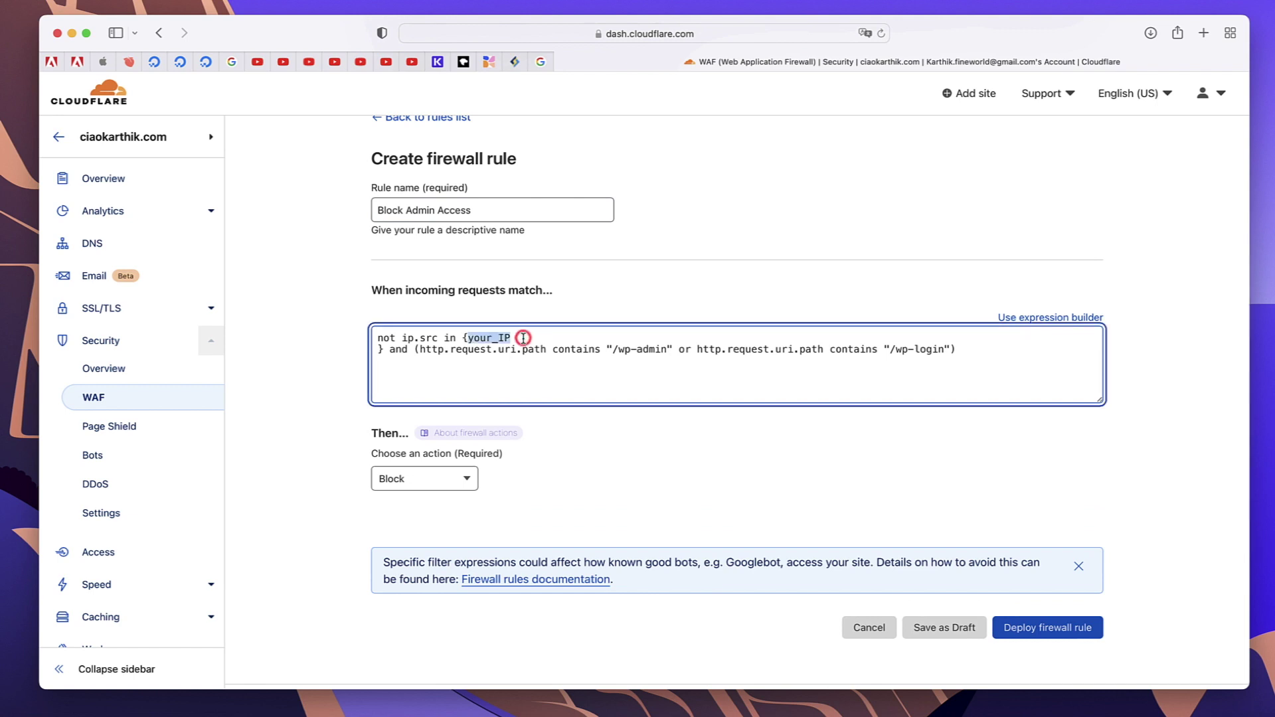
click(468, 338)
shift+click(528, 338)
triple_click(497, 336)
double_click(497, 336)
click(522, 337)
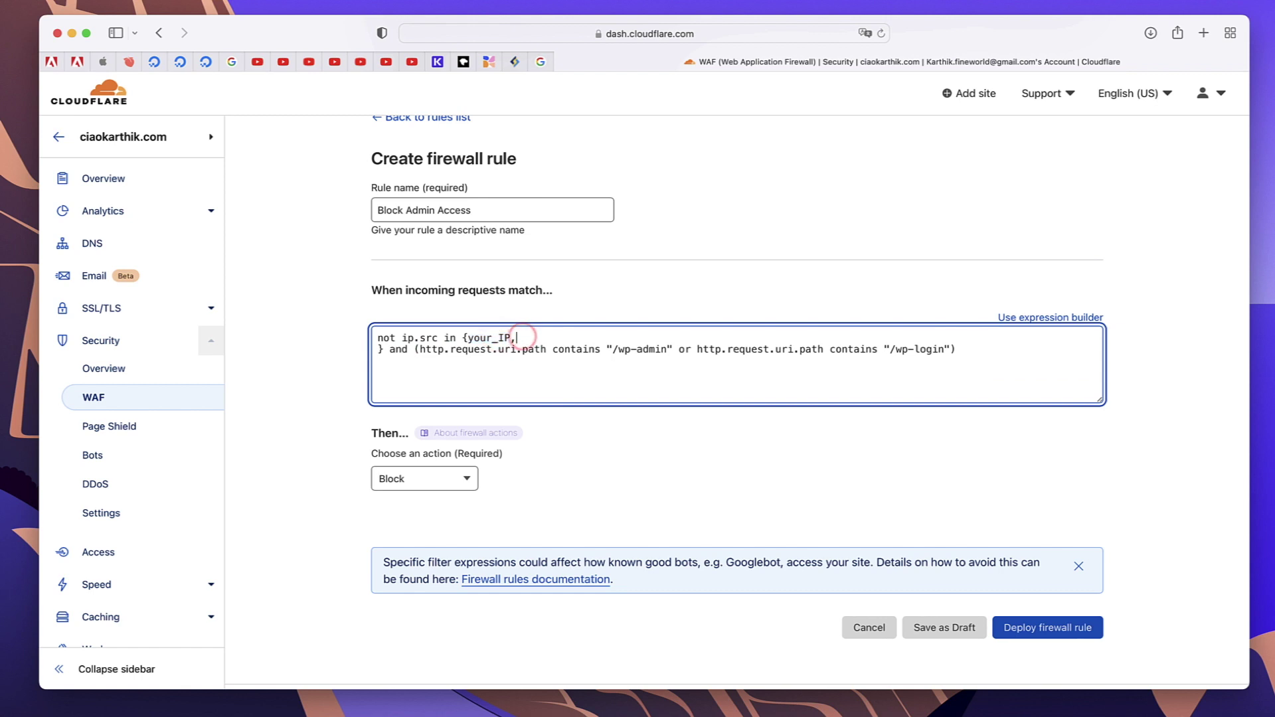
text(,)
double_click(477, 335)
- Keep Block as the action, review the expression, and deploy the Block Admin Access rule
click(453, 479)
click(424, 568)
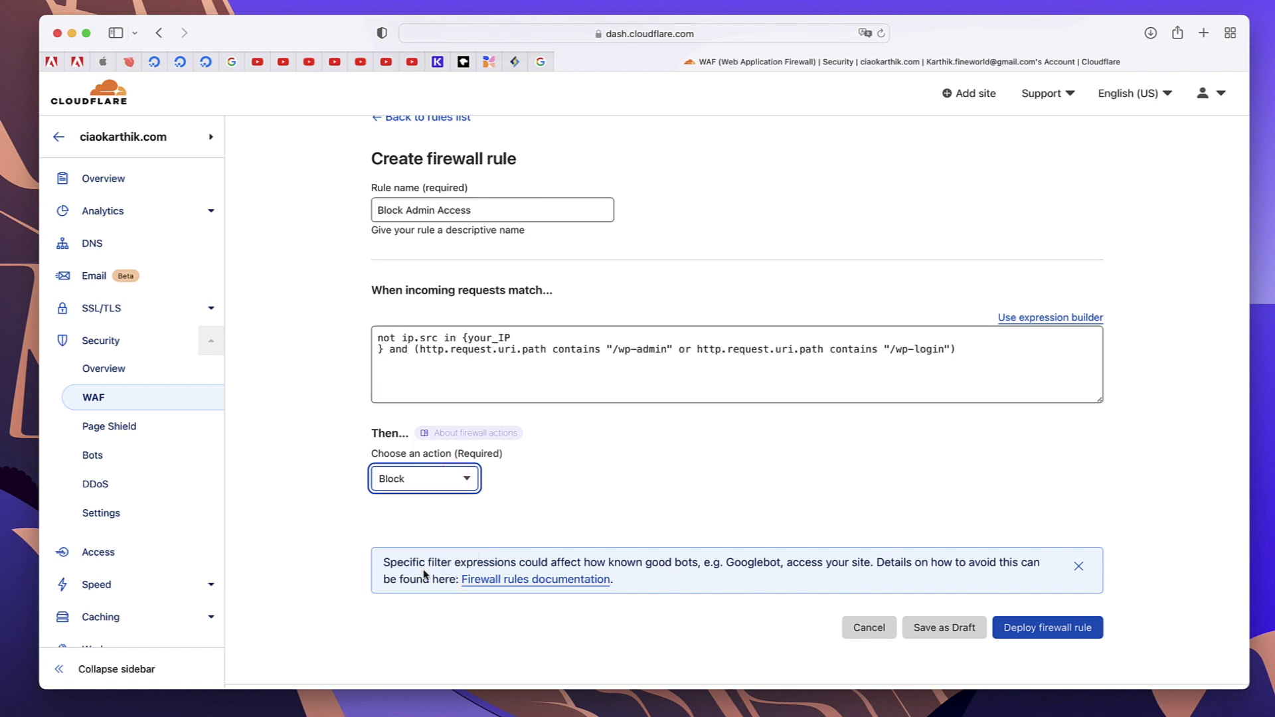
click(640, 462)
scroll(635, 459, down, 3)
scroll(611, 379, up, 4)
scroll(611, 378, up, 2)
click(522, 439)
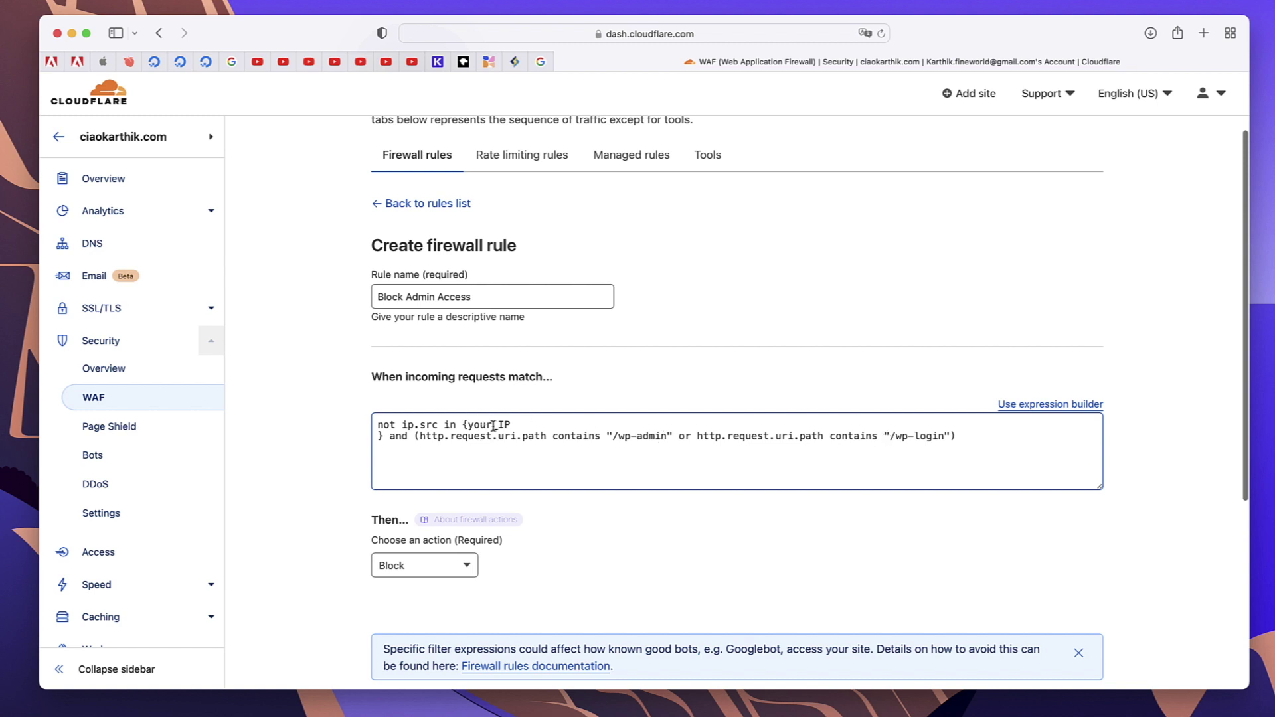
scroll(501, 417, down, 3)
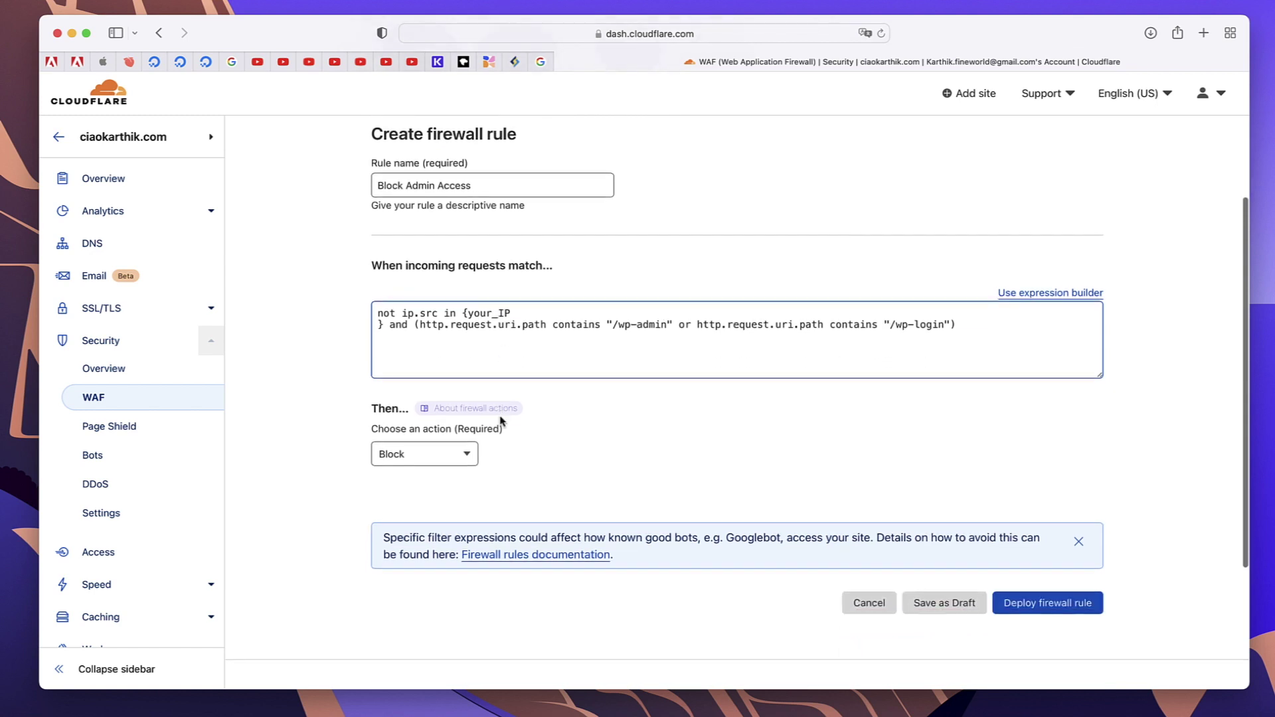
double_click(488, 314)
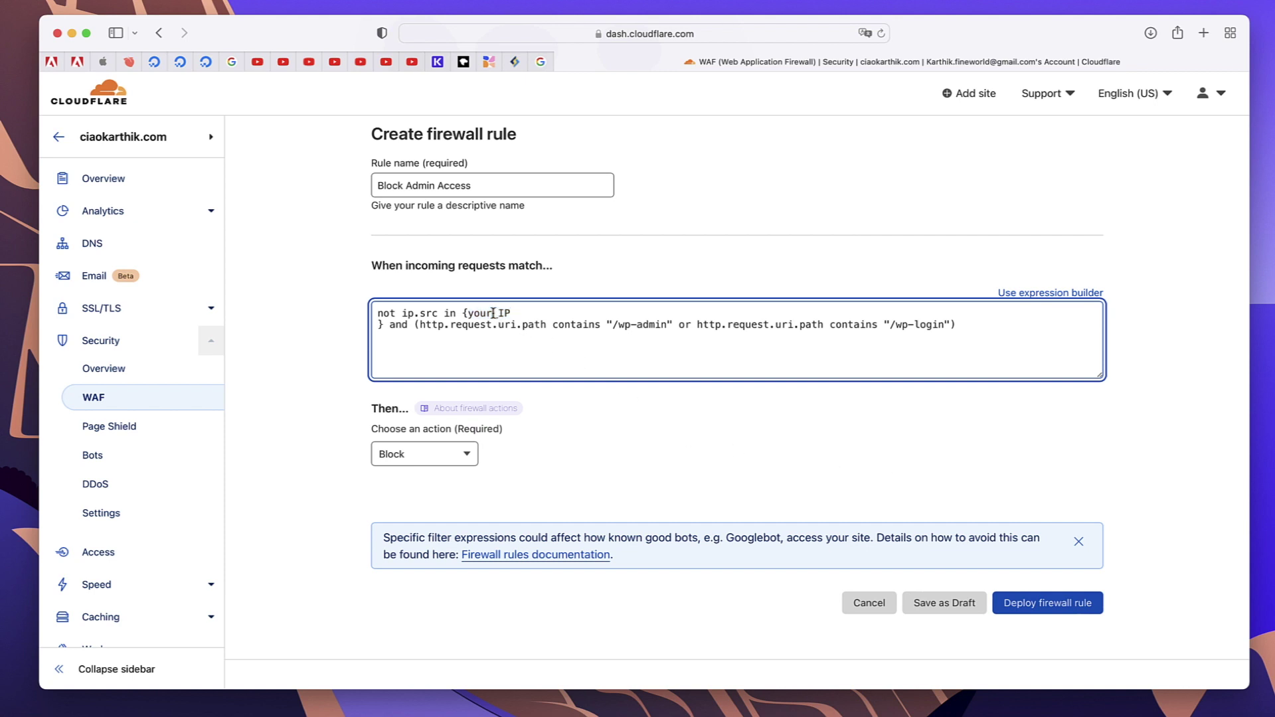
click(910, 326)
triple_click(910, 326)
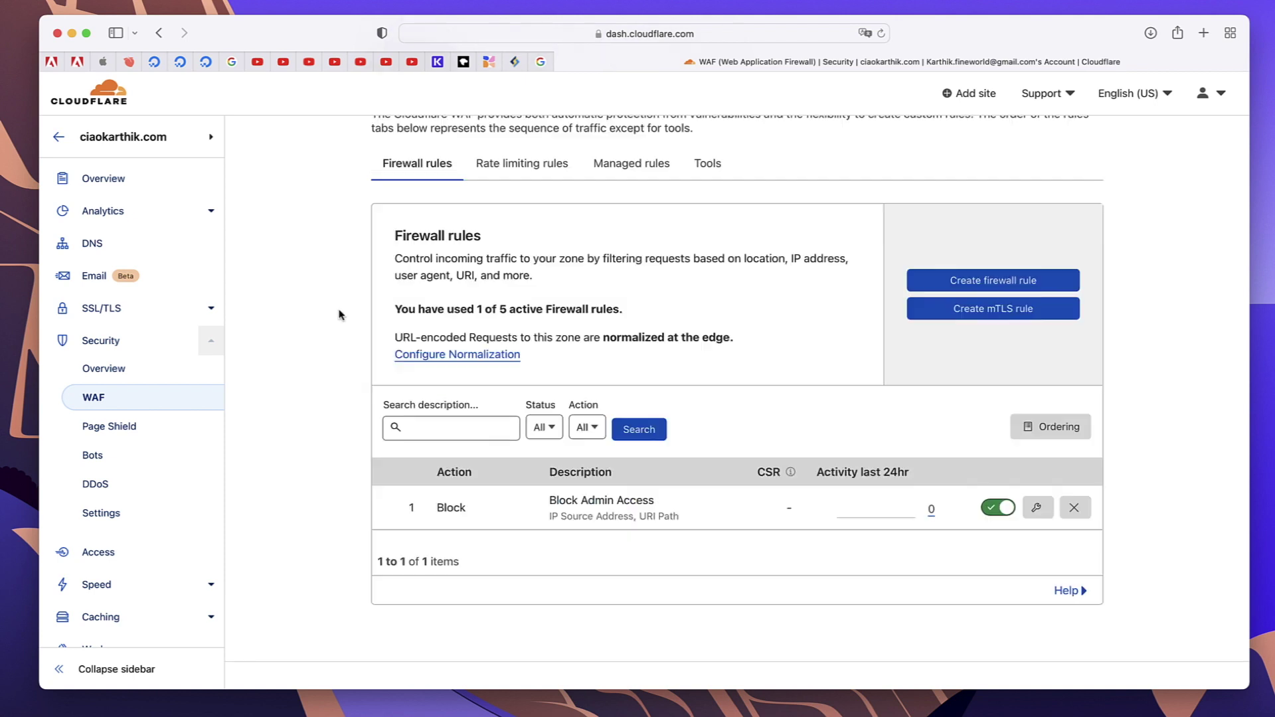
click(339, 313)
- Edit the Block Admin Access rule so ip.src lists the owner's IP address, then save
click(1037, 509)
scroll(791, 447, down, 2)
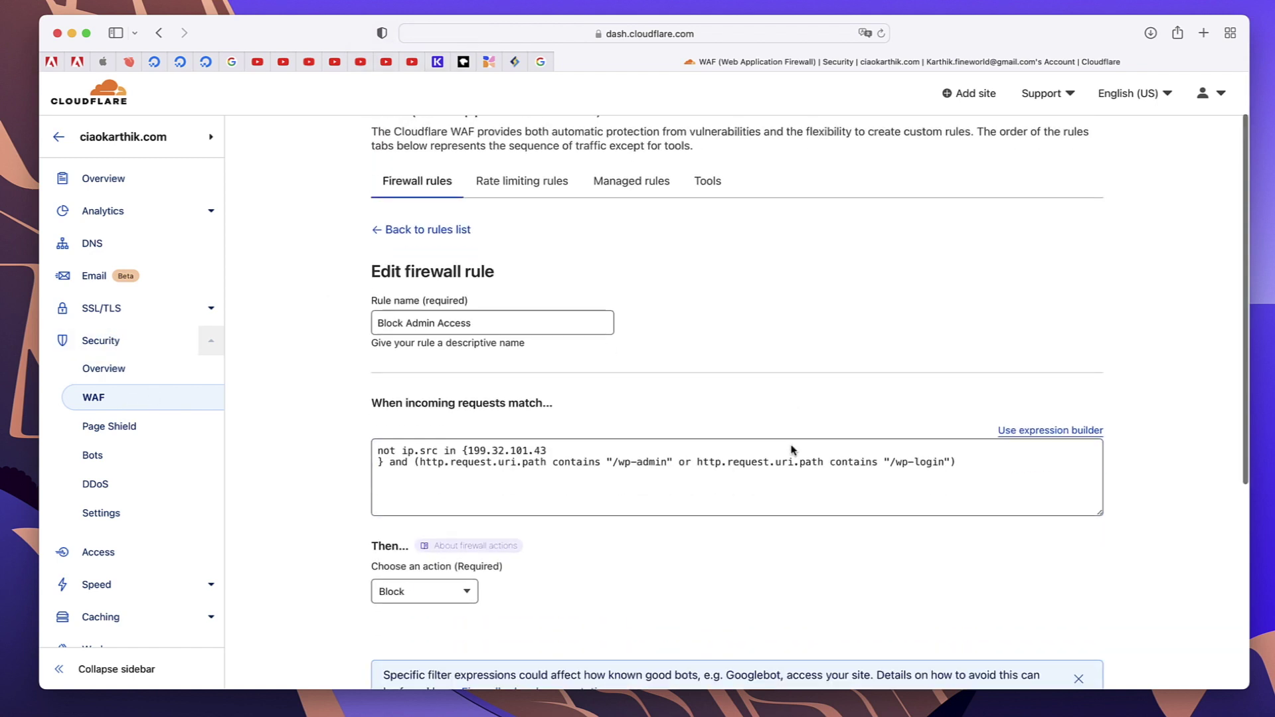
click(547, 451)
text(,)
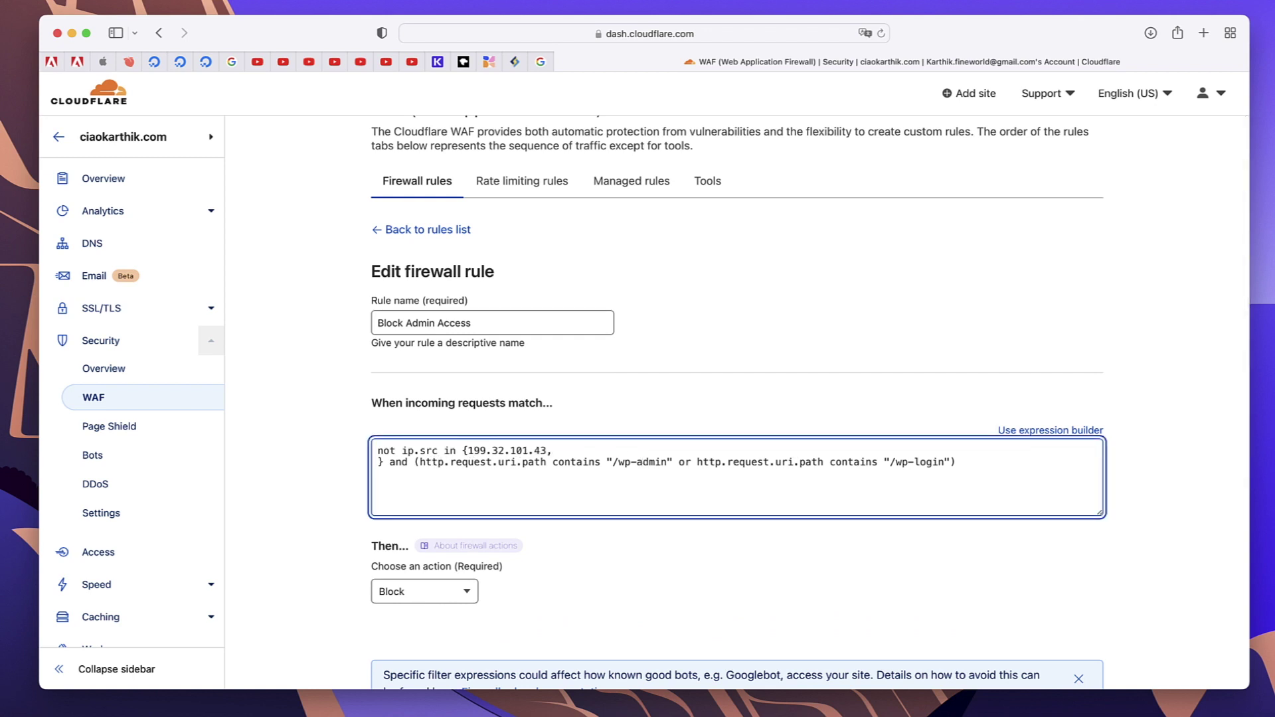
double_click(469, 451)
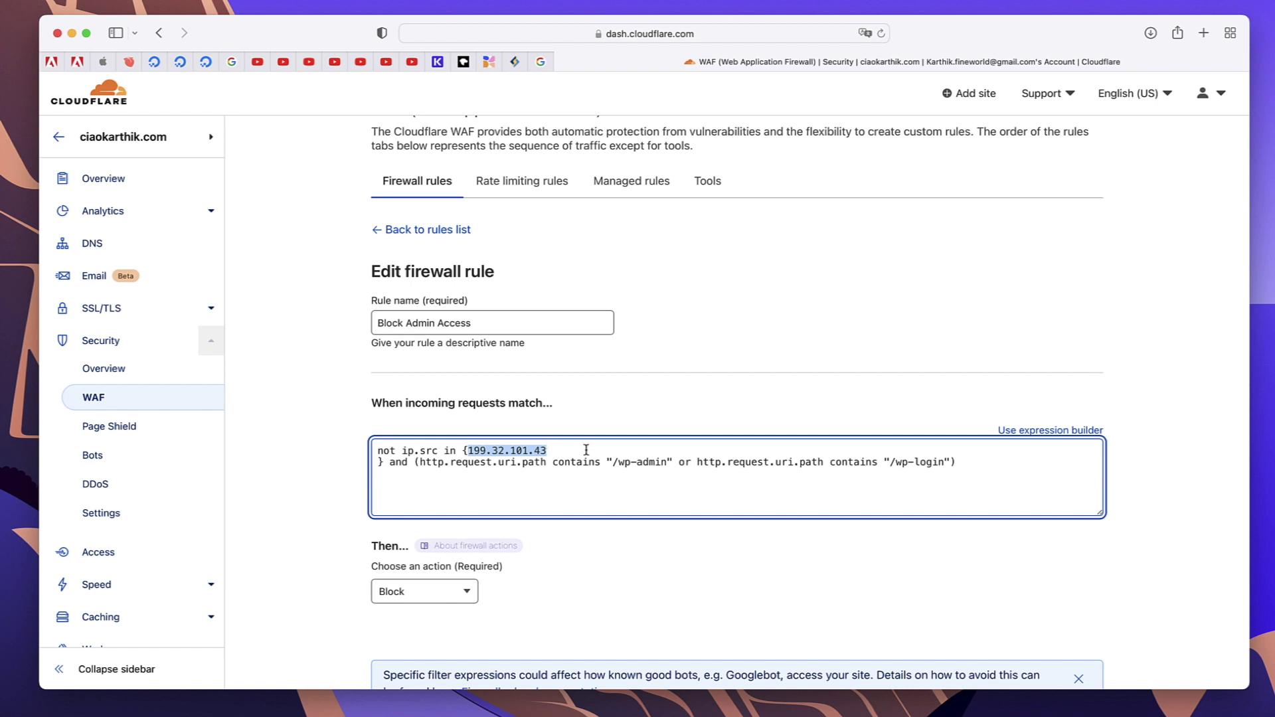
scroll(586, 451, down, 3)
click(563, 357)
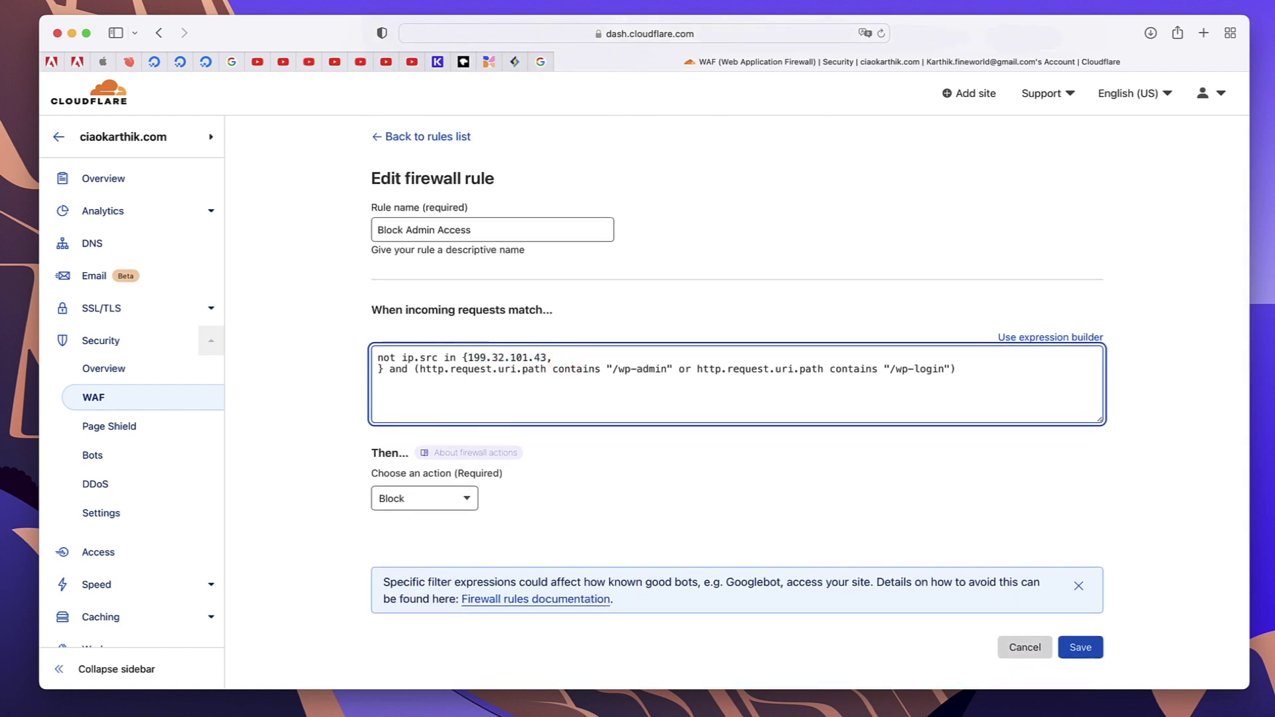
shift+click(467, 357)
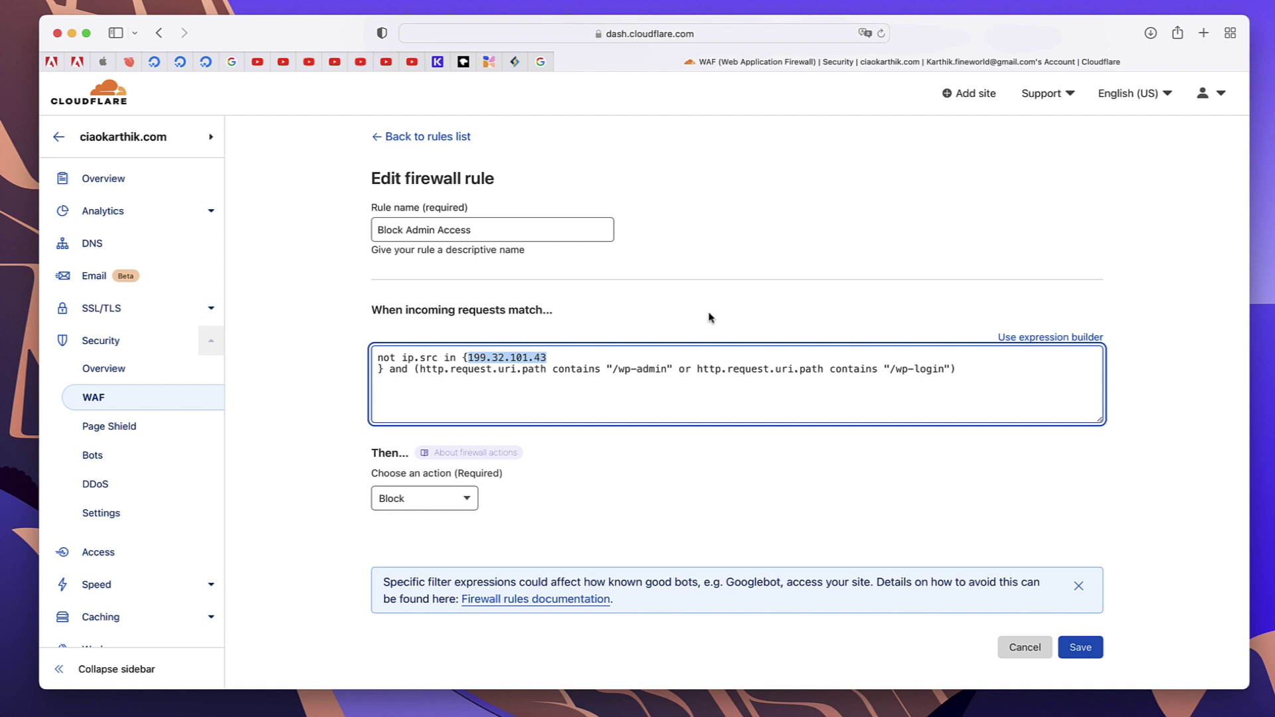
click(1090, 646)
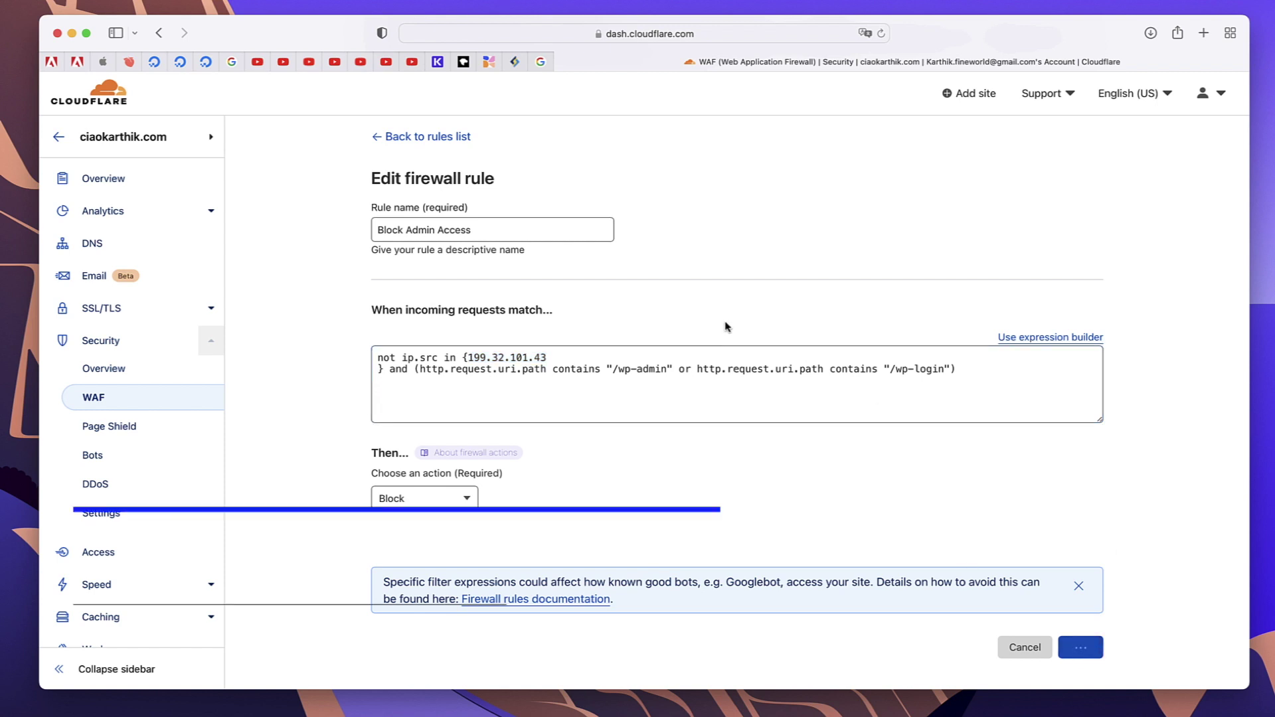
- Open the SSL/TLS Overview and confirm the encryption mode is Full
click(141, 310)
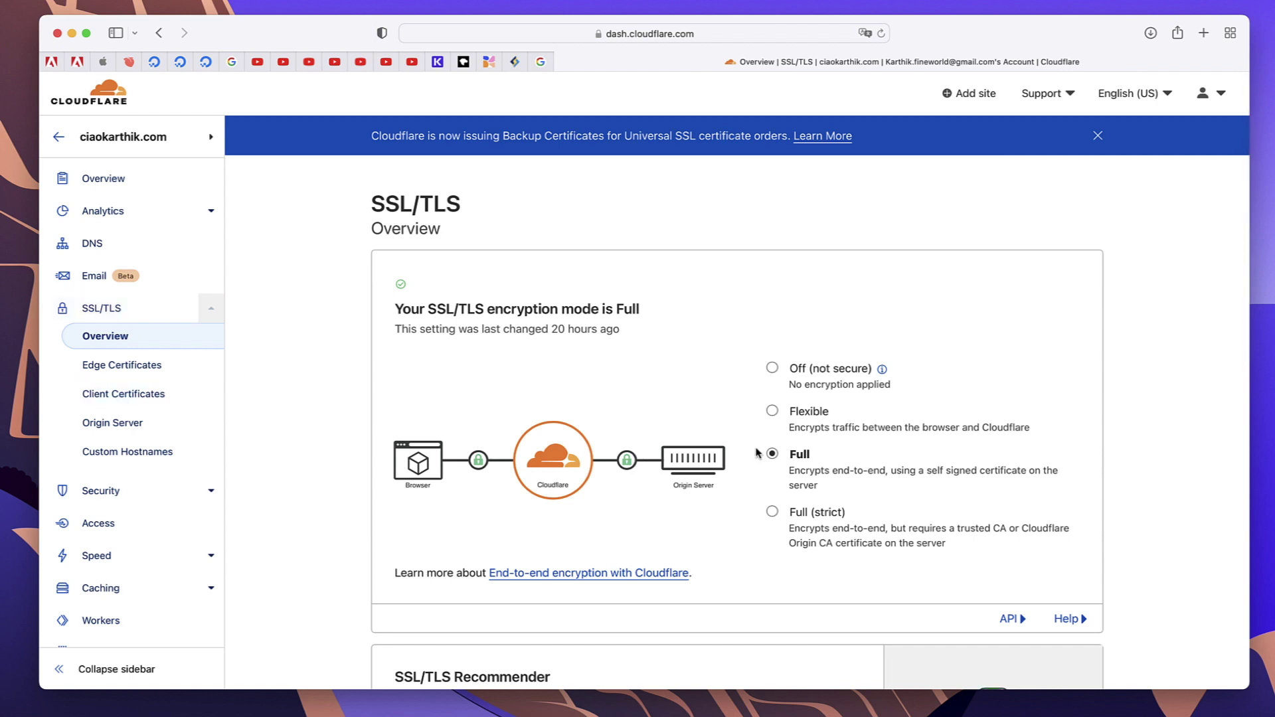
scroll(808, 452, down, 3)
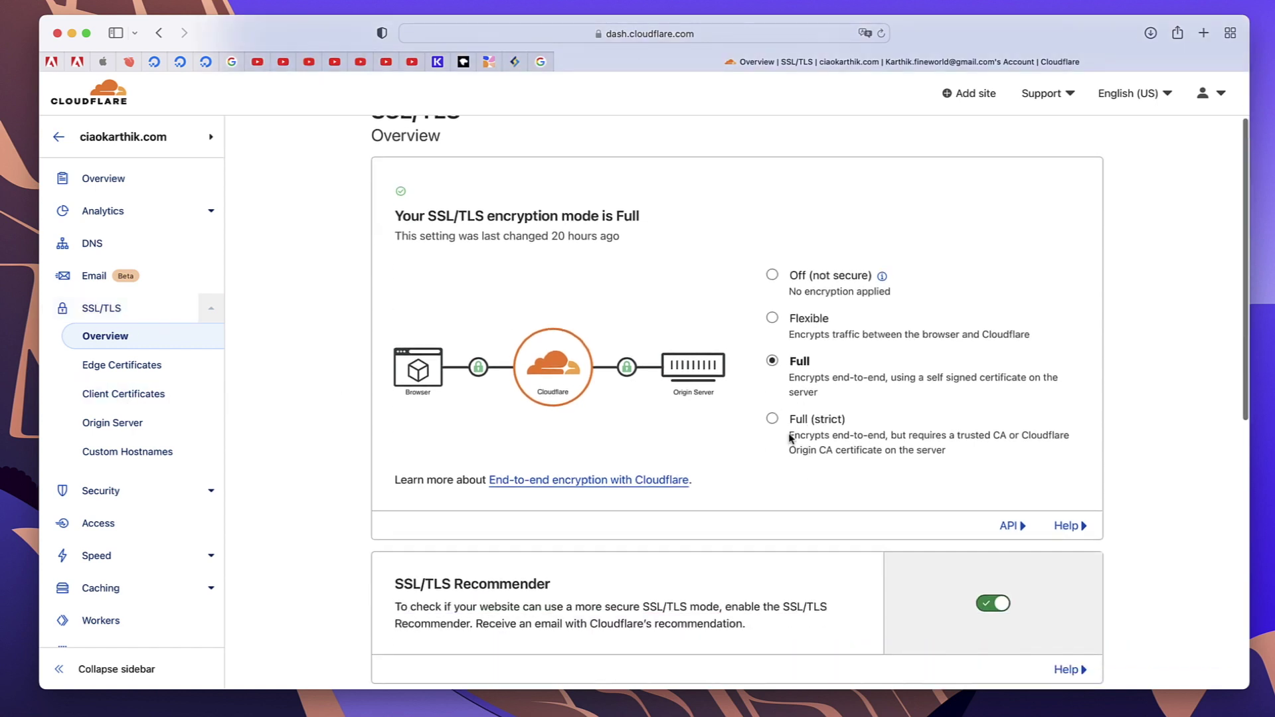
scroll(800, 399, down, 5)
scroll(1027, 377, up, 8)
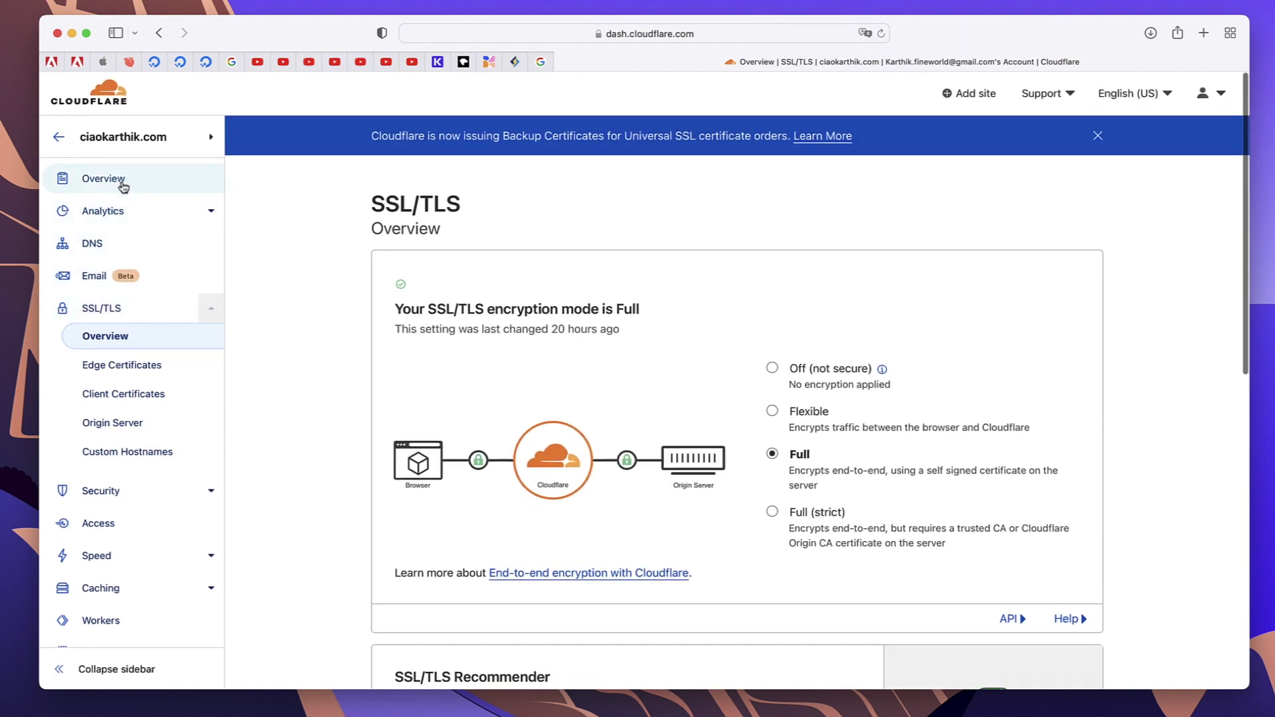